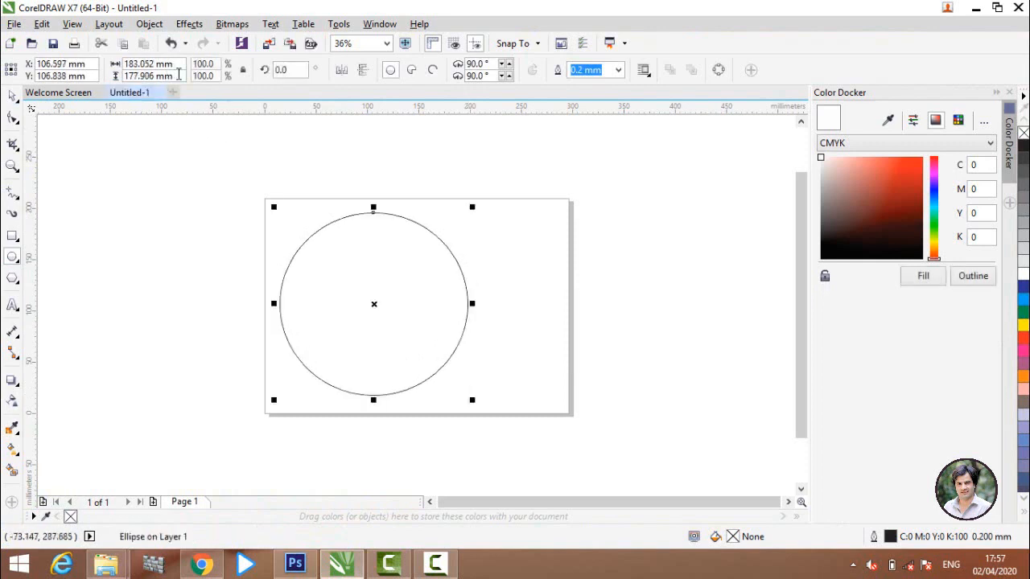
- Set the ellipse's height to 183.052 mm, copied from its width, to make a true circle
drag(179, 62, 89, 63)
key(ctrl+c)
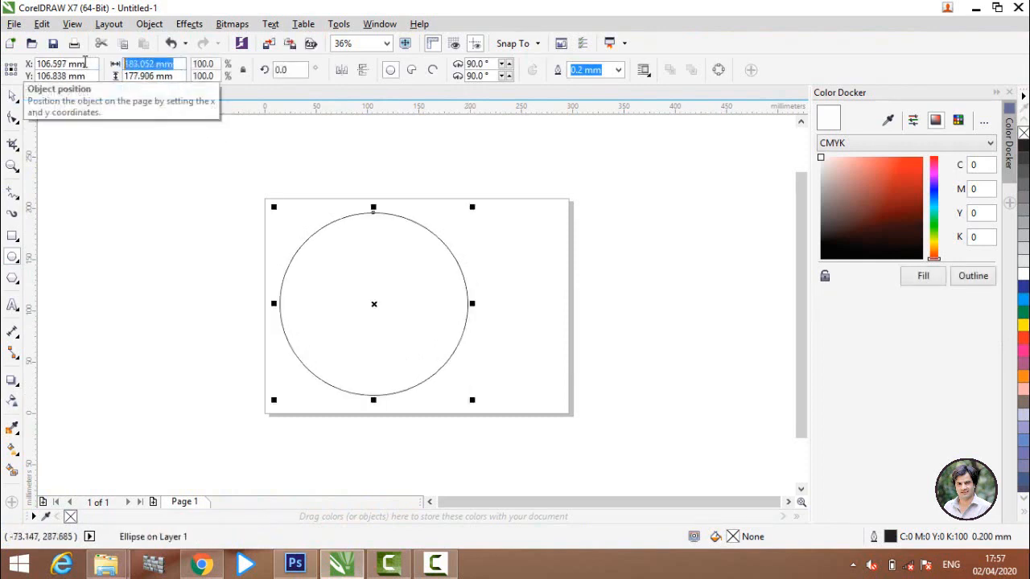
drag(182, 76, 38, 66)
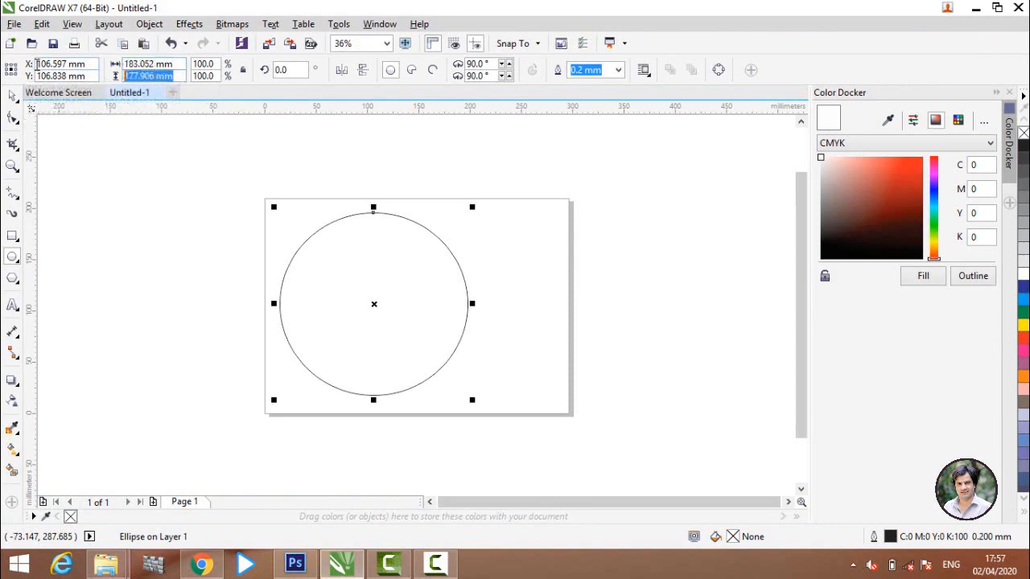
key(ctrl+v)
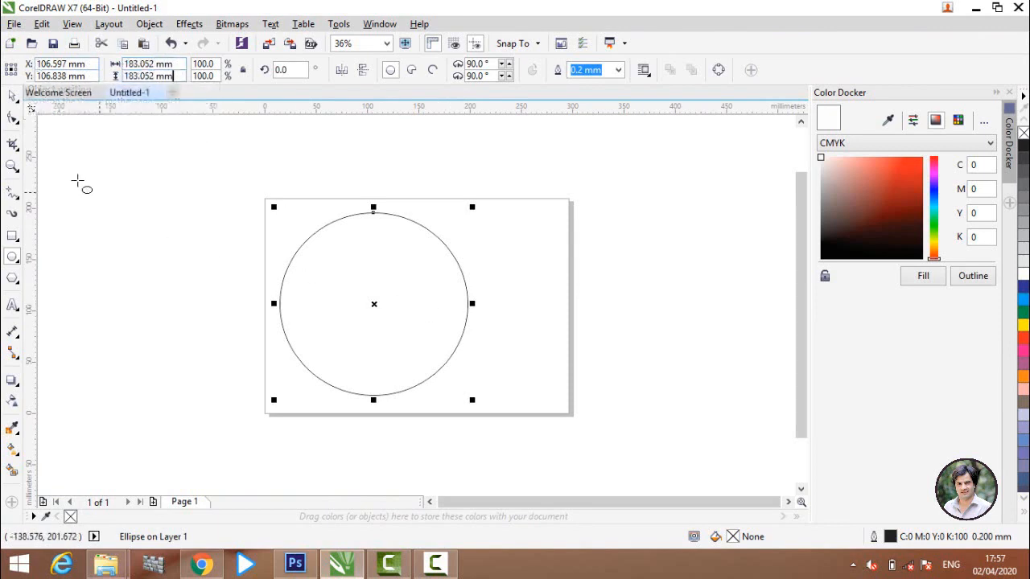
click(128, 200)
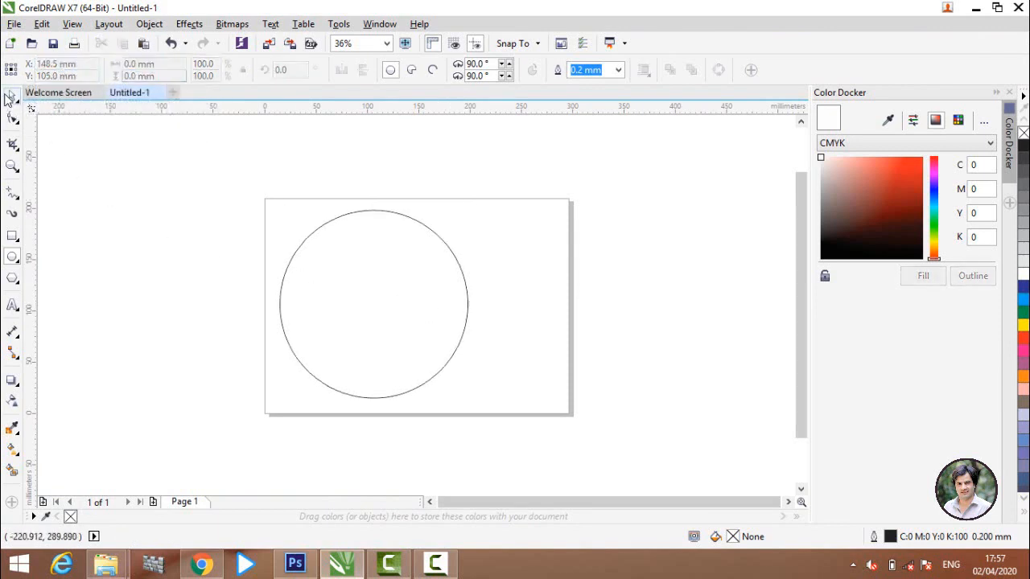
- Move the circle across the page's left edge, centred at about X -32 mm, Y 131 mm
drag(358, 267, 215, 236)
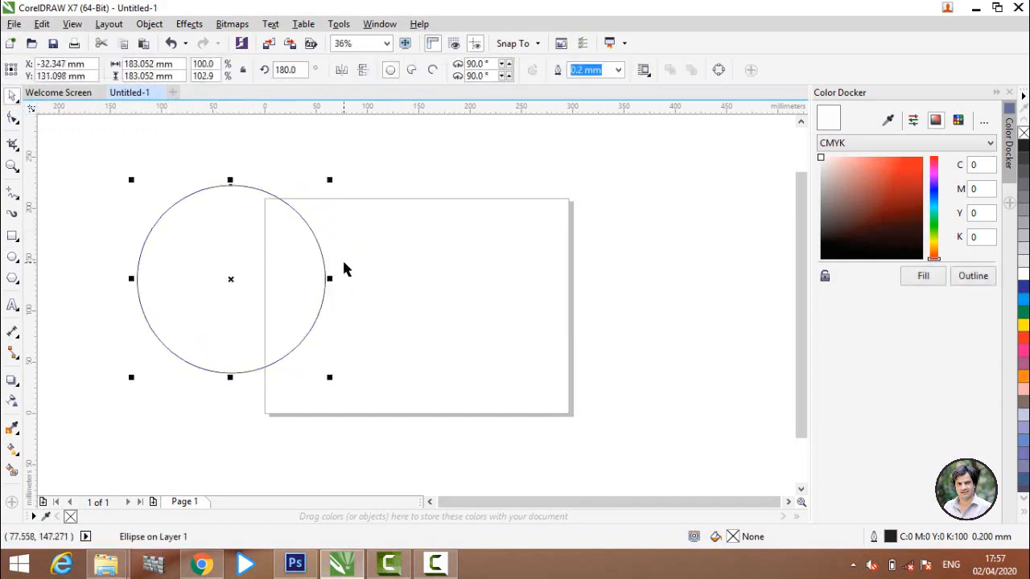
click(346, 268)
click(256, 266)
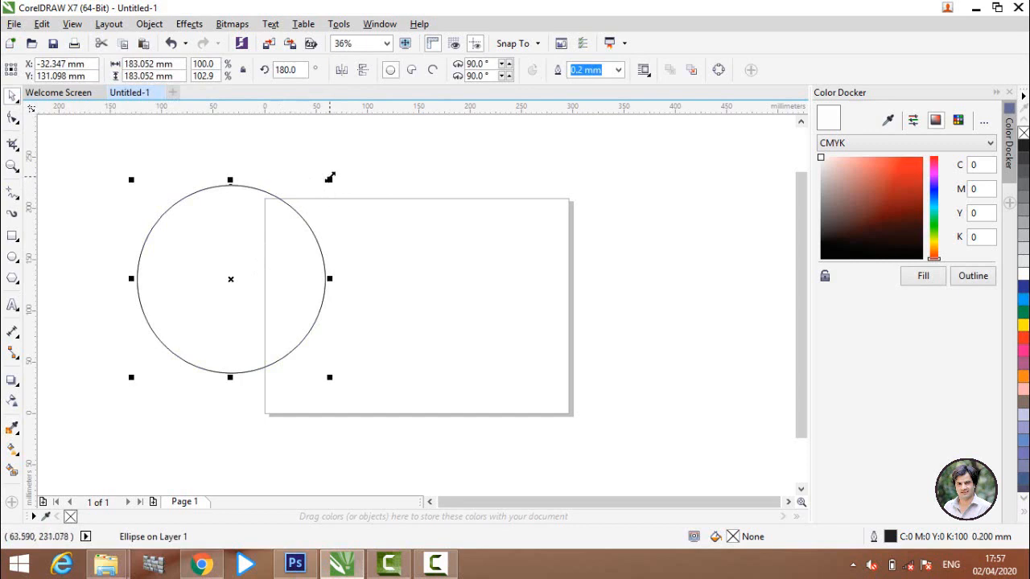
- Create a scaled-down copy of the circle about 141 mm wide and centre it inside the original
drag(330, 177, 289, 222)
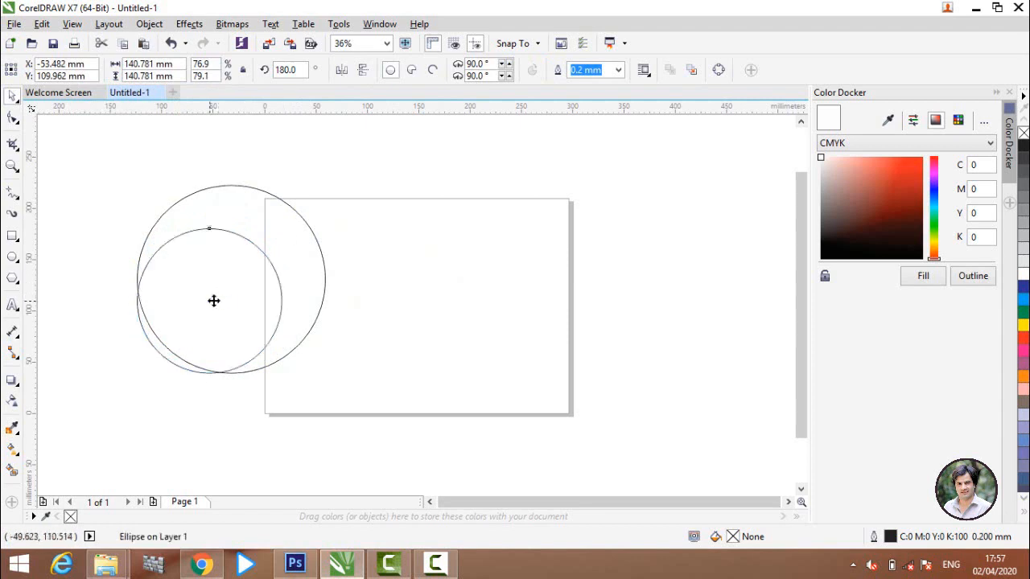
drag(211, 299, 230, 279)
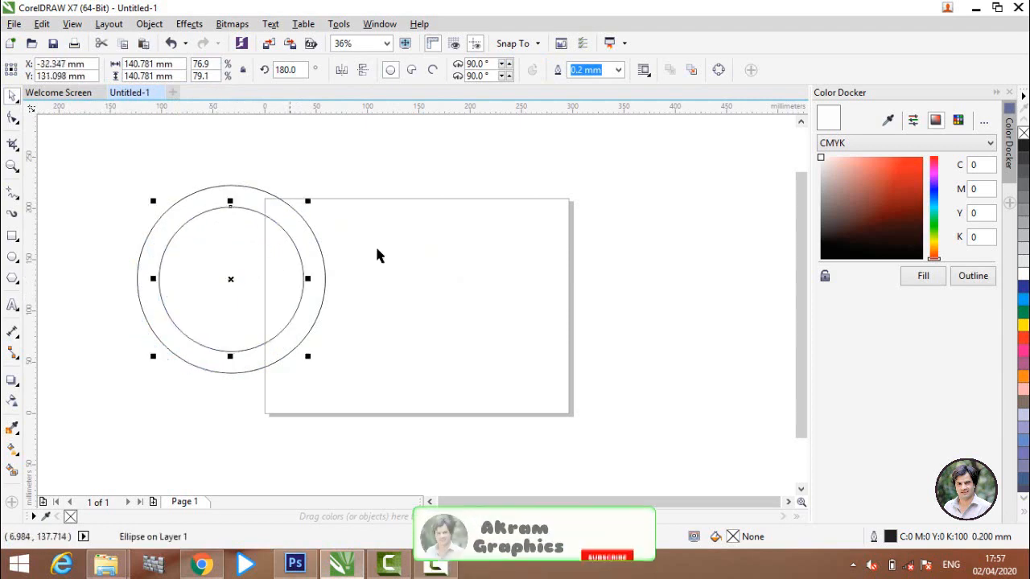
click(371, 257)
- Shrink the inner circle to about 135 mm and recentre it inside the outer circle
click(242, 287)
drag(305, 201, 301, 208)
click(347, 214)
click(228, 292)
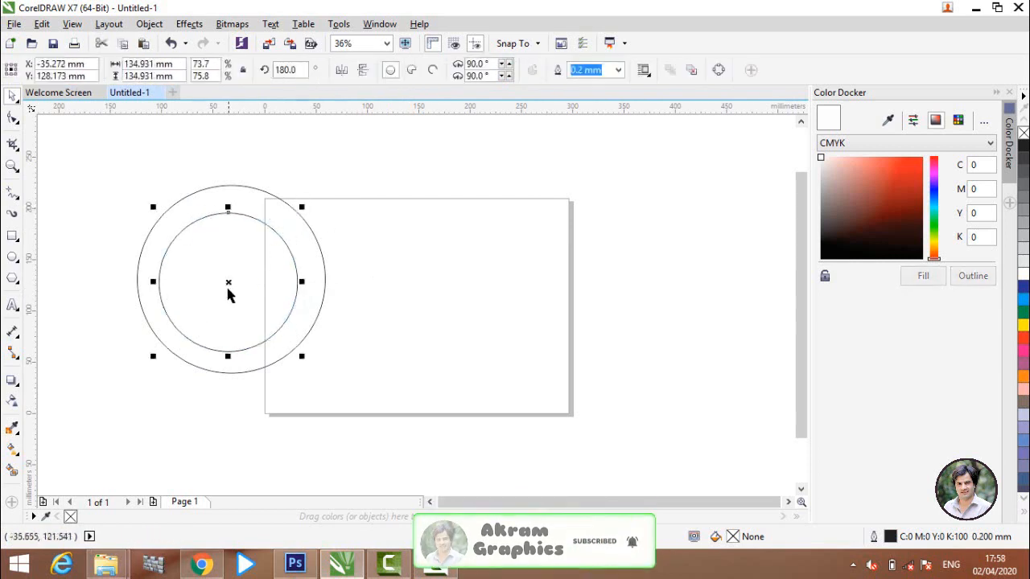
drag(227, 292, 231, 279)
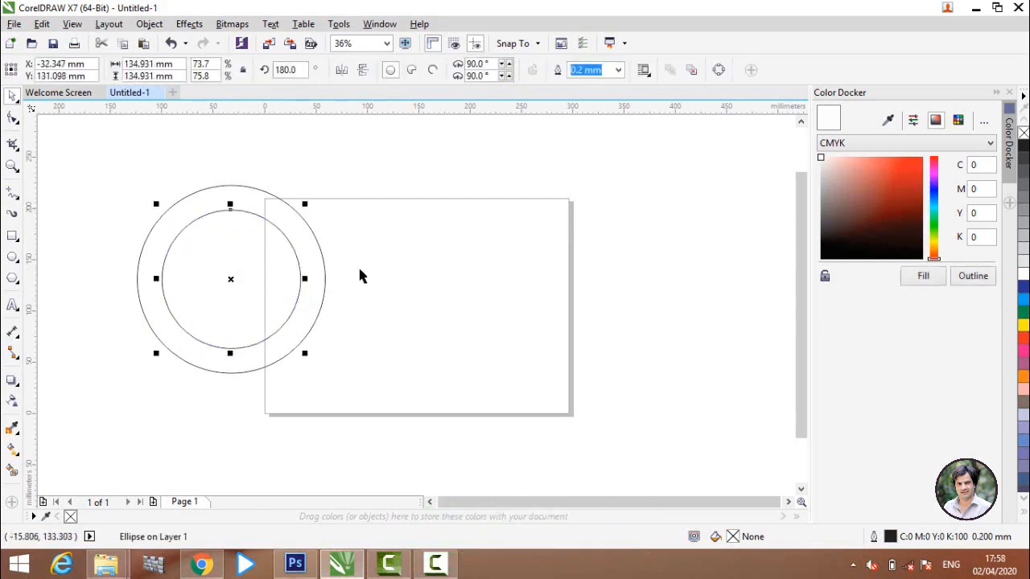
click(381, 258)
- Duplicate both concentric circles, placing the second pair about 160 mm to the left so the outer circles overlap
scroll(380, 258, down, 2)
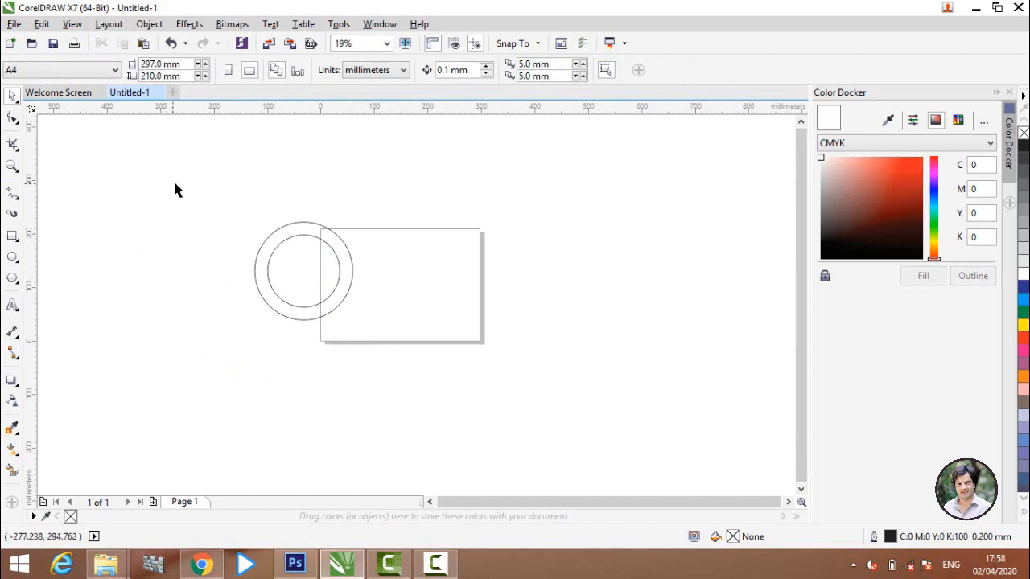
drag(174, 185, 394, 363)
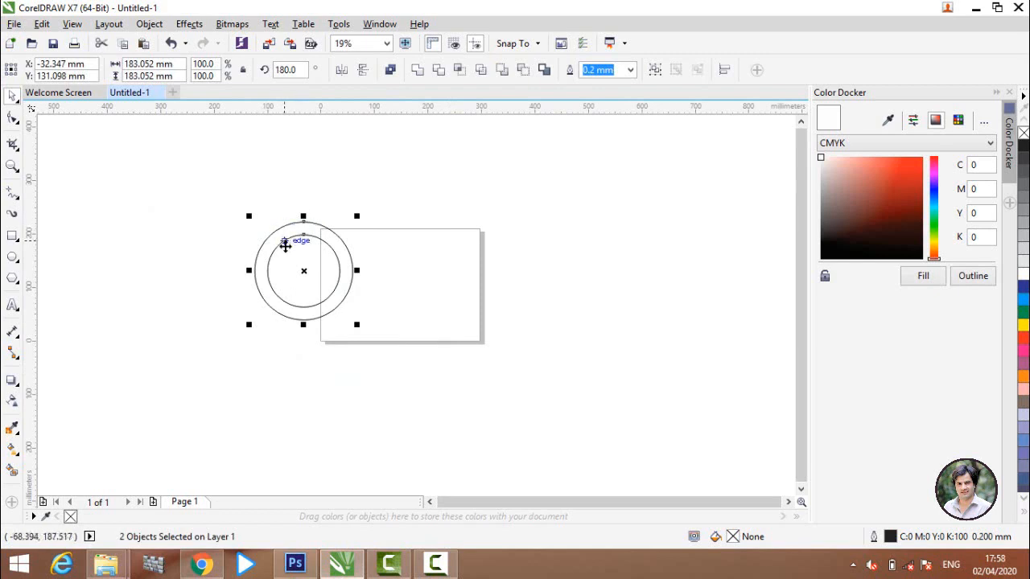
scroll(289, 273, up, 1)
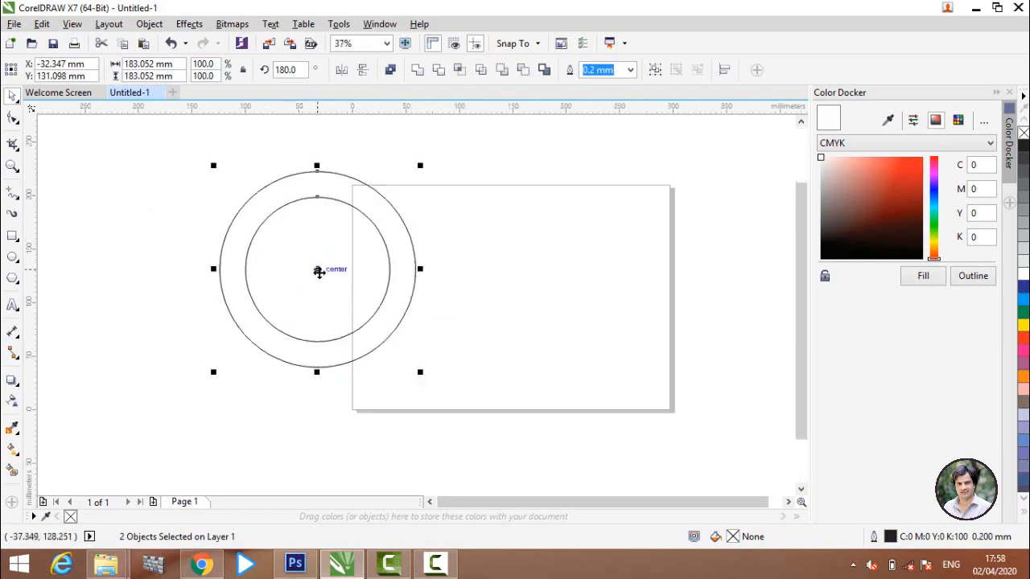
drag(319, 272, 147, 264)
drag(501, 368, 478, 459)
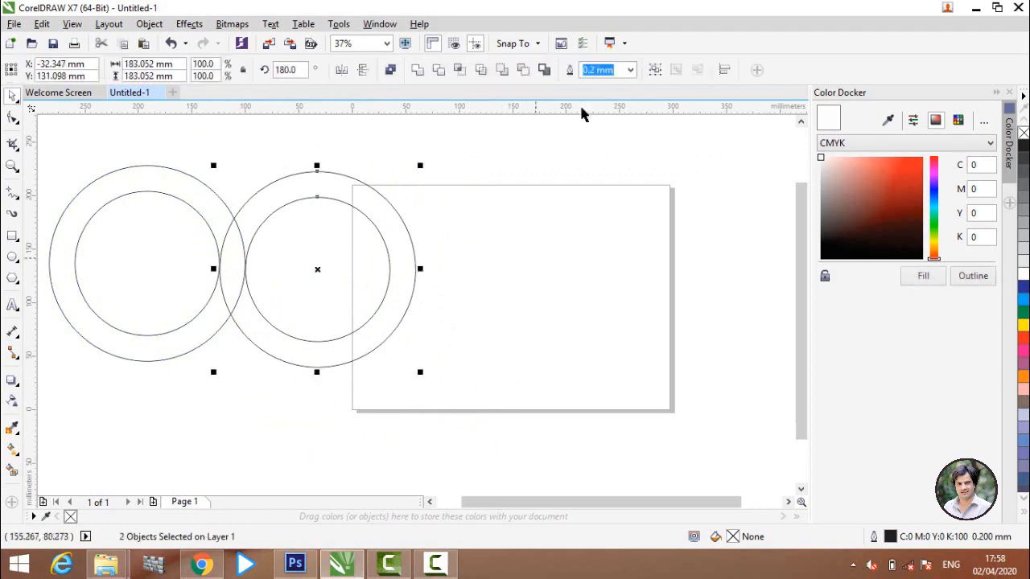
- Group each pair of concentric circles into its own ring object
click(201, 395)
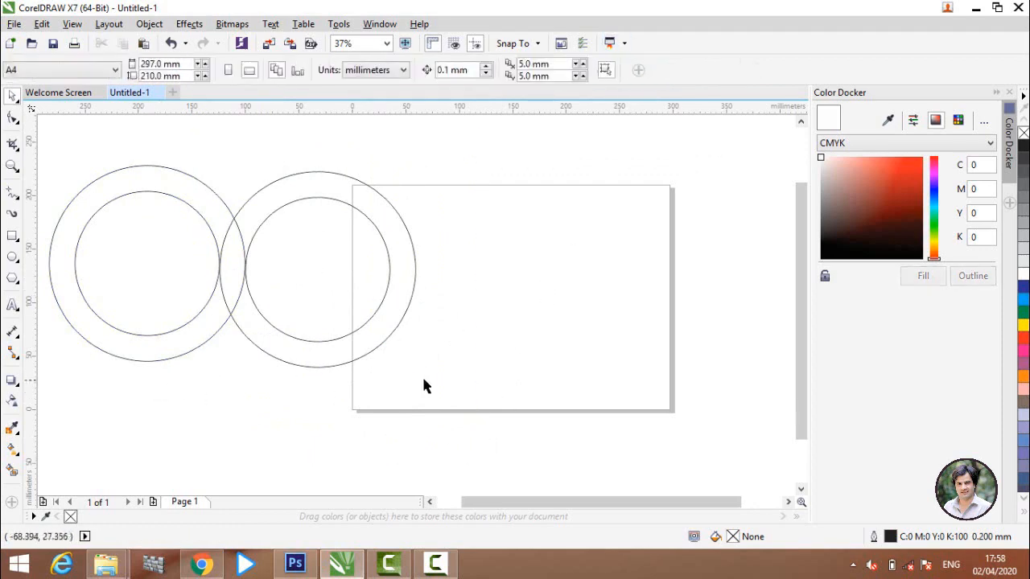
scroll(424, 383, down, 2)
scroll(224, 337, up, 2)
drag(193, 165, 523, 515)
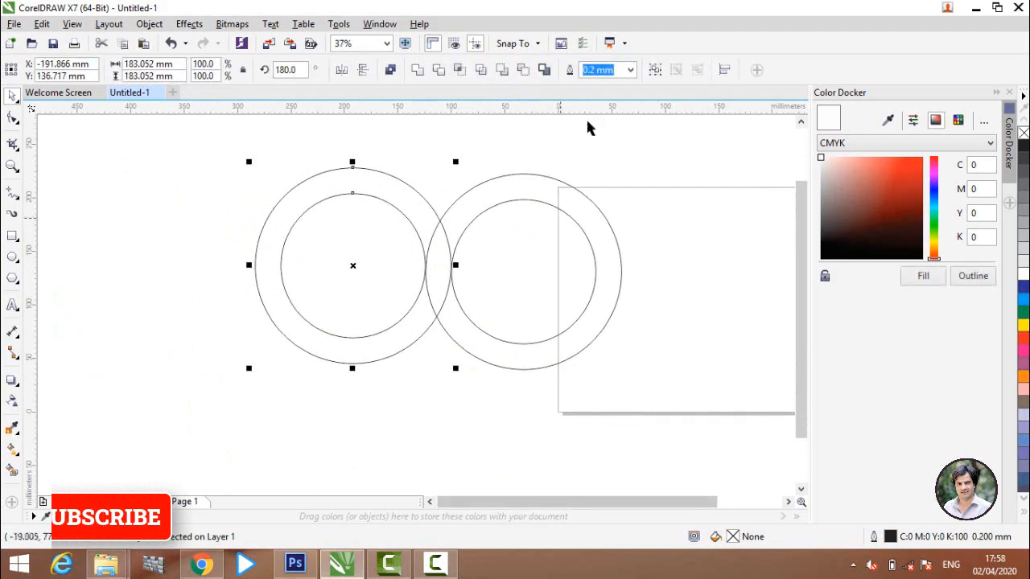
click(656, 71)
click(595, 196)
- Shift the right ring slightly left until its outlines touch the left ring's outlines where they overlap
scroll(467, 177, up, 1)
scroll(355, 231, down, 2)
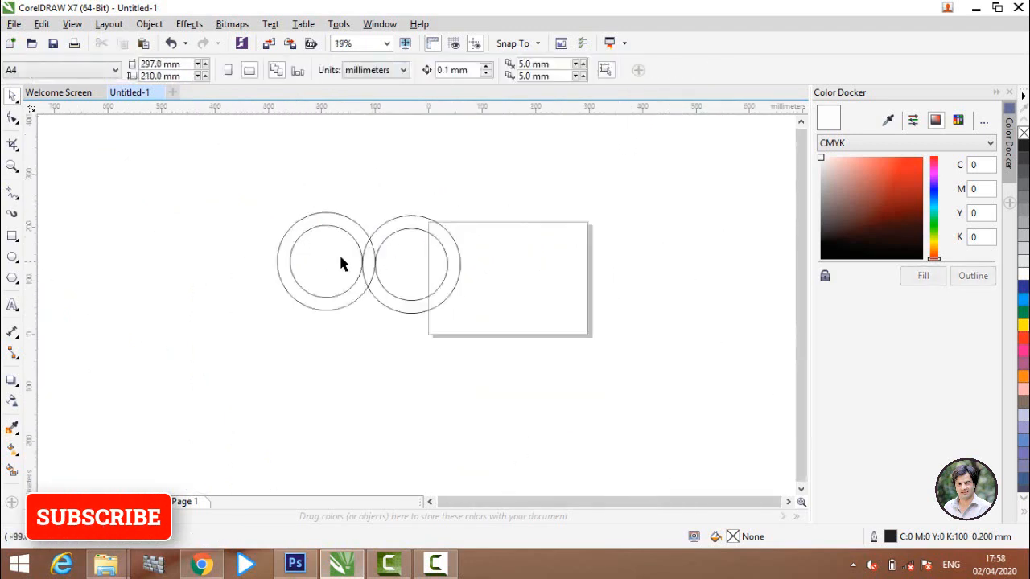
scroll(195, 208, down, 2)
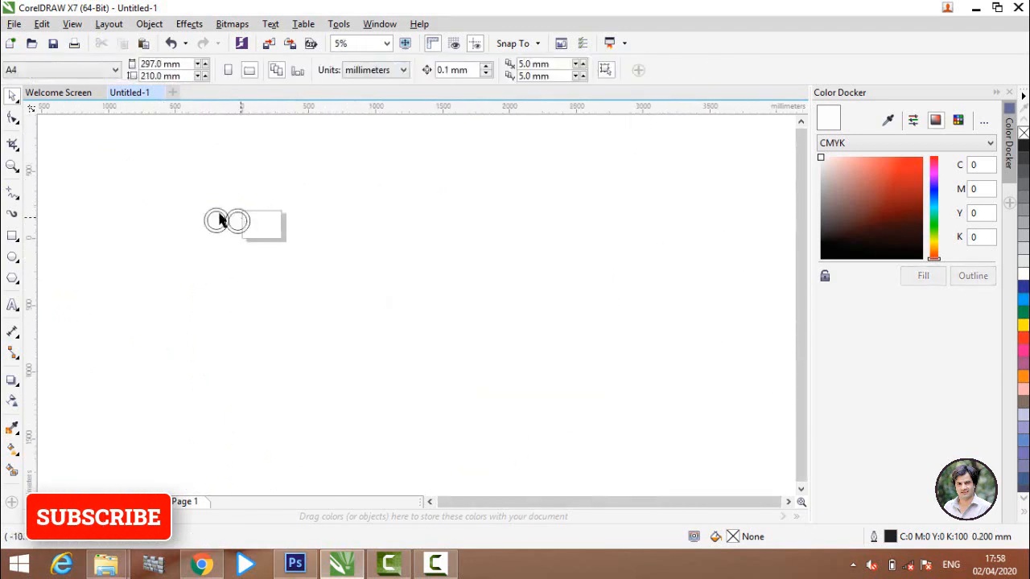
scroll(218, 219, up, 5)
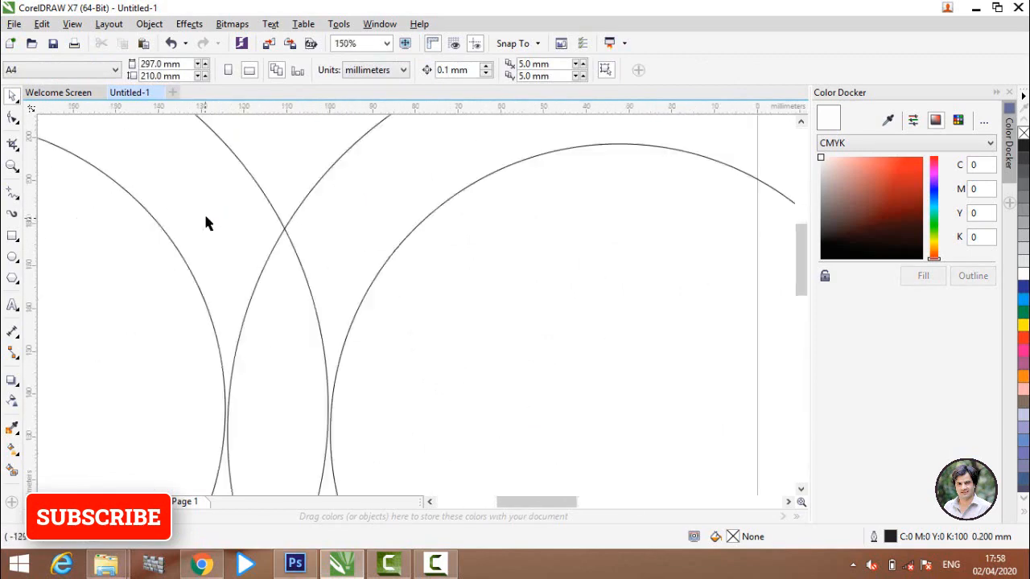
scroll(211, 223, down, 1)
scroll(209, 305, up, 1)
scroll(243, 329, up, 2)
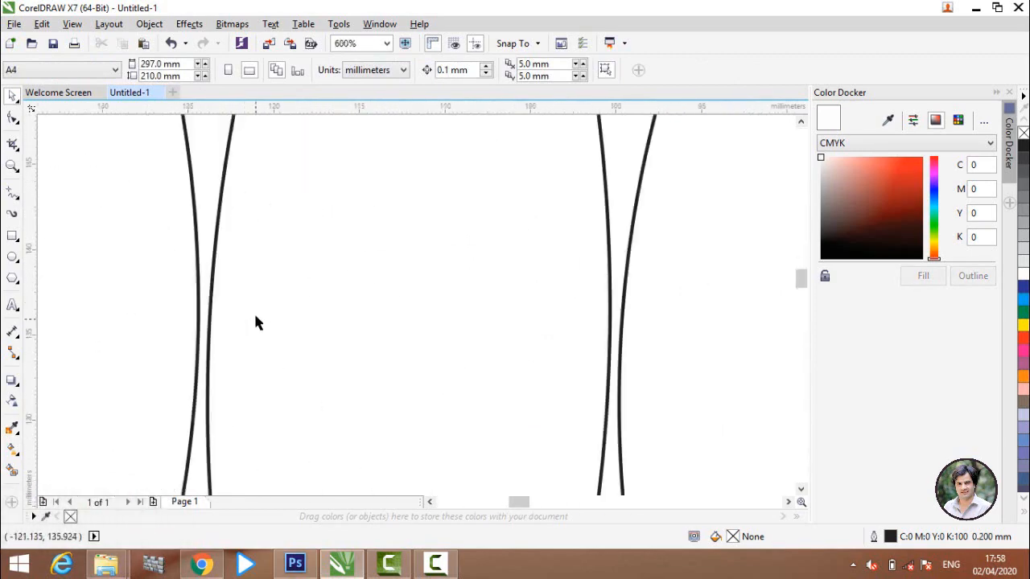
scroll(363, 319, down, 2)
scroll(301, 303, up, 2)
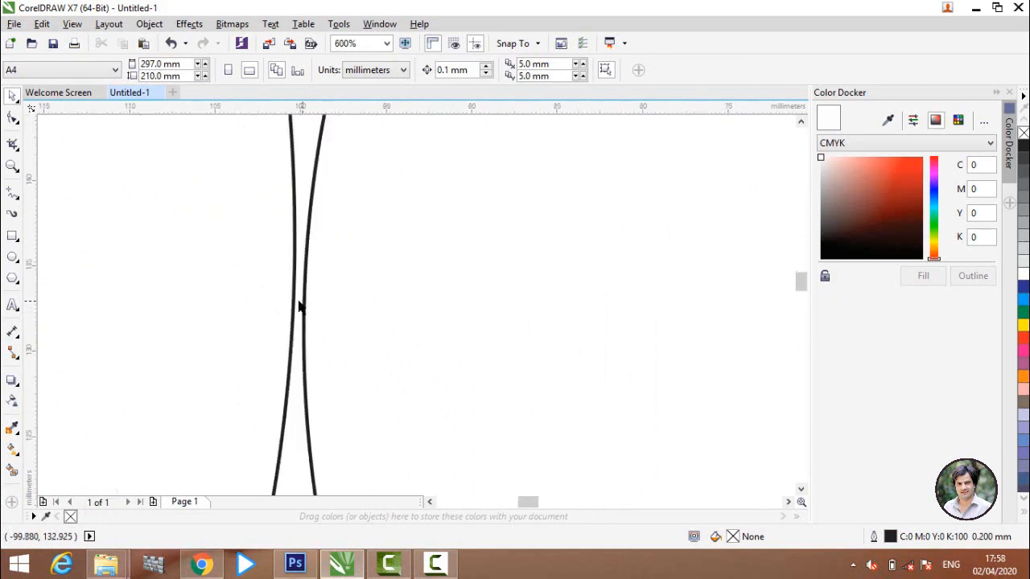
scroll(268, 299, up, 1)
scroll(269, 299, down, 1)
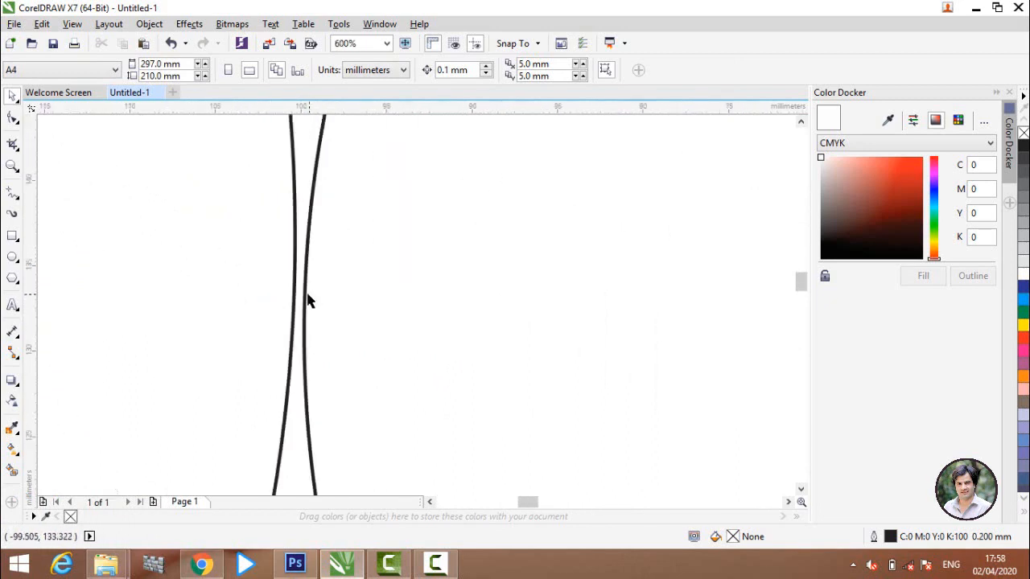
scroll(309, 300, up, 1)
scroll(301, 299, up, 1)
click(289, 288)
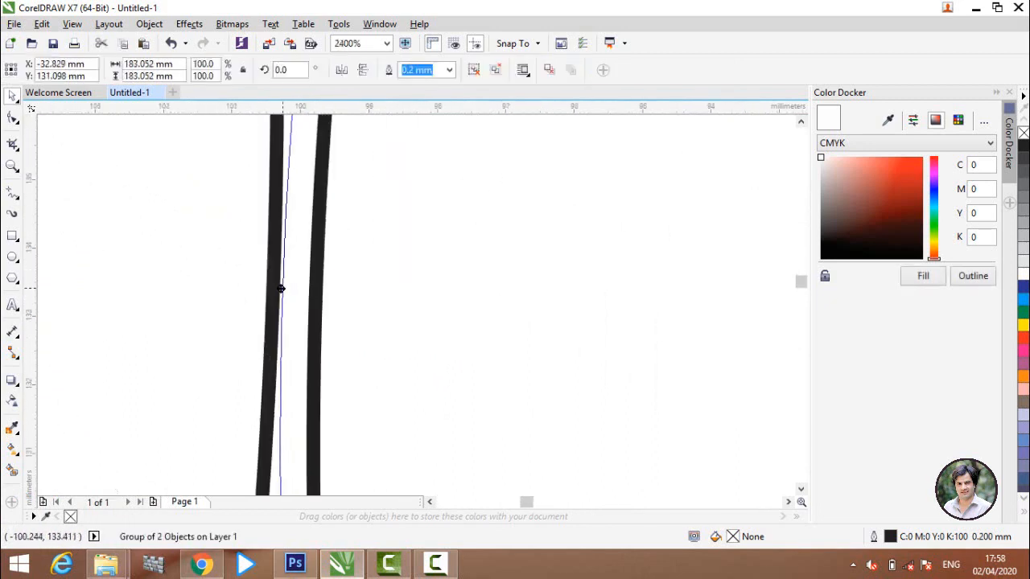
drag(281, 288, 273, 287)
scroll(273, 286, down, 6)
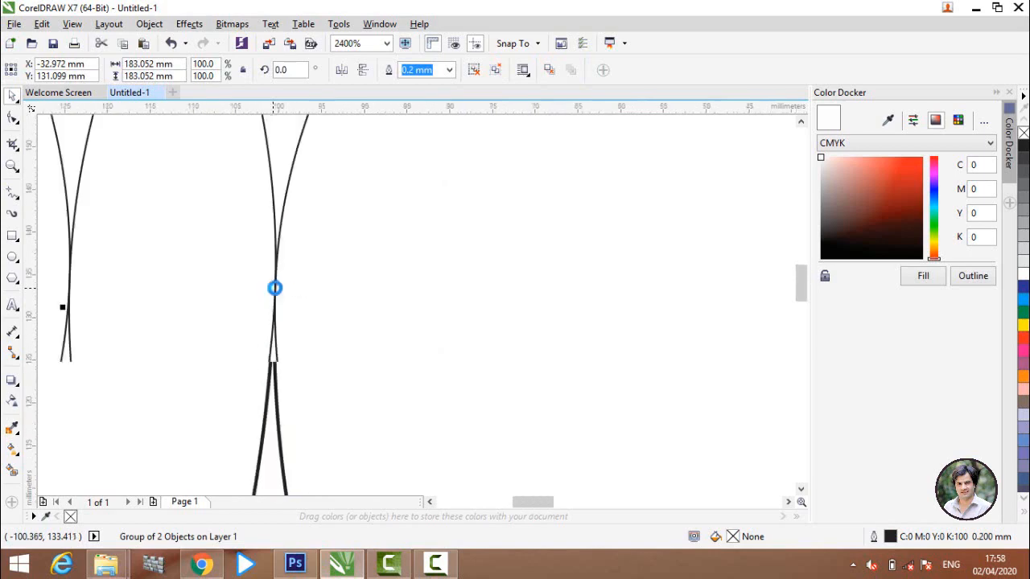
click(476, 273)
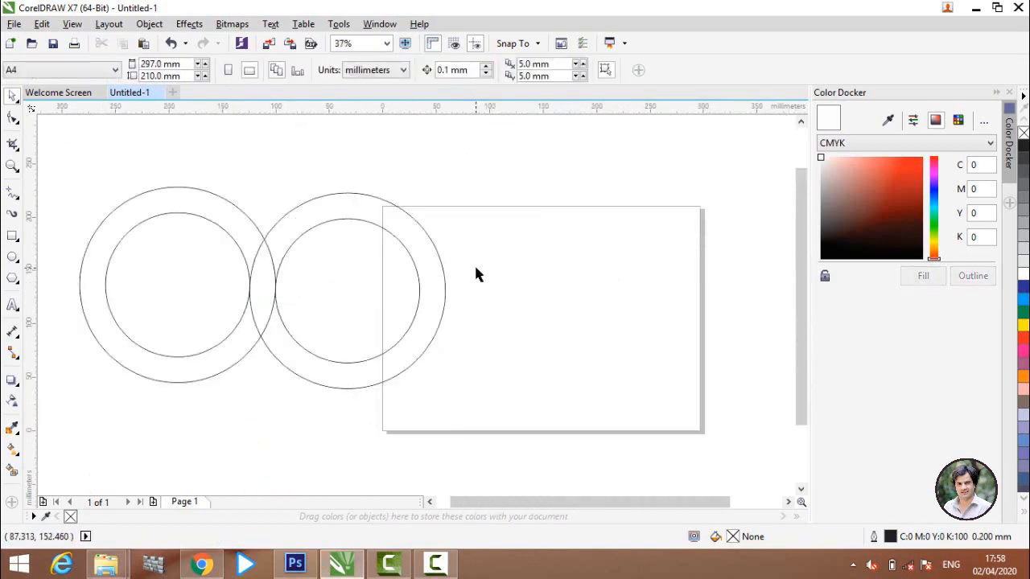
- Paste another ungrouped pair of circles, pull them apart above the page and delete the larger one
scroll(419, 306, down, 1)
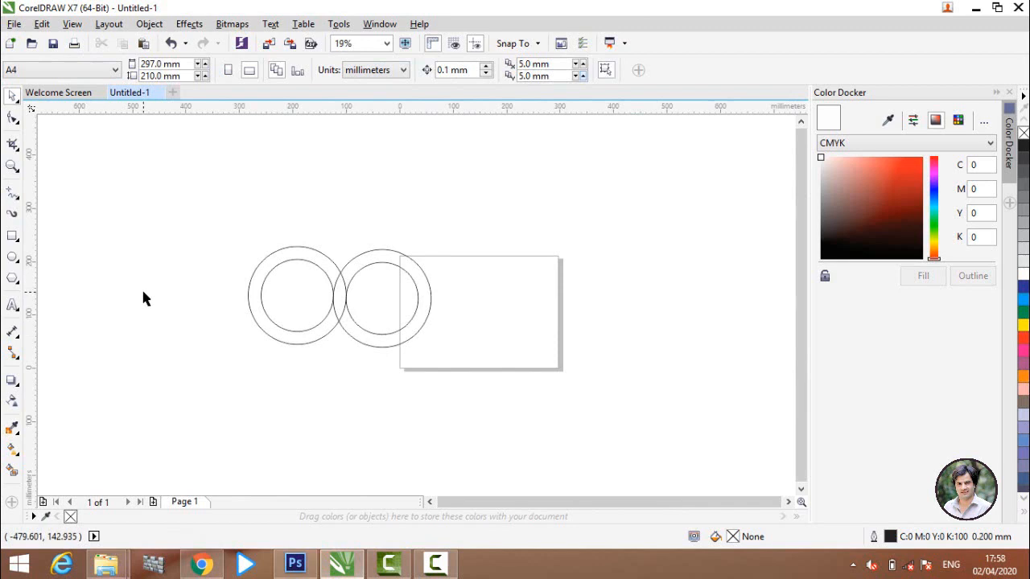
key(ctrl+v)
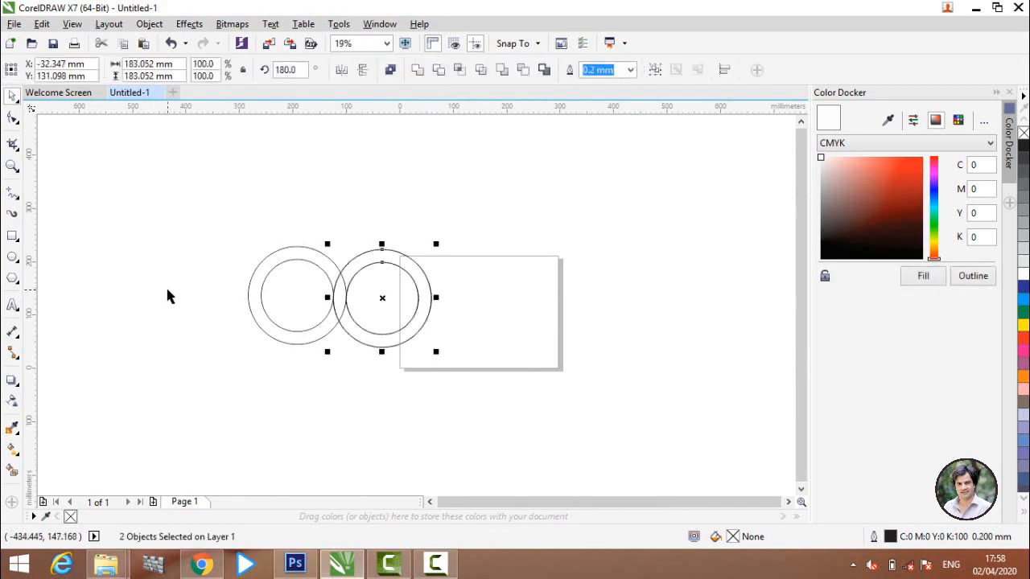
click(167, 296)
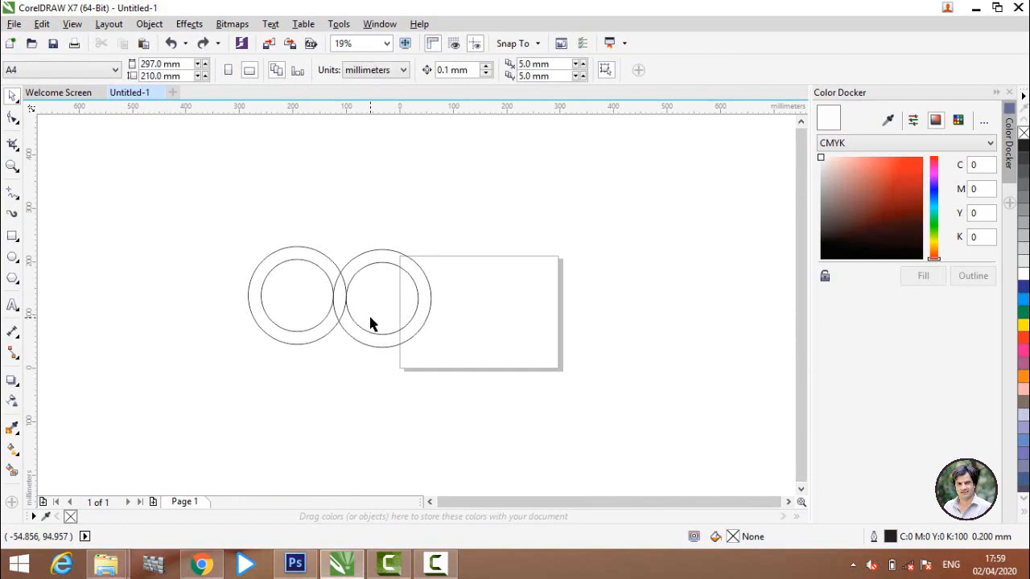
drag(371, 322, 444, 229)
click(514, 267)
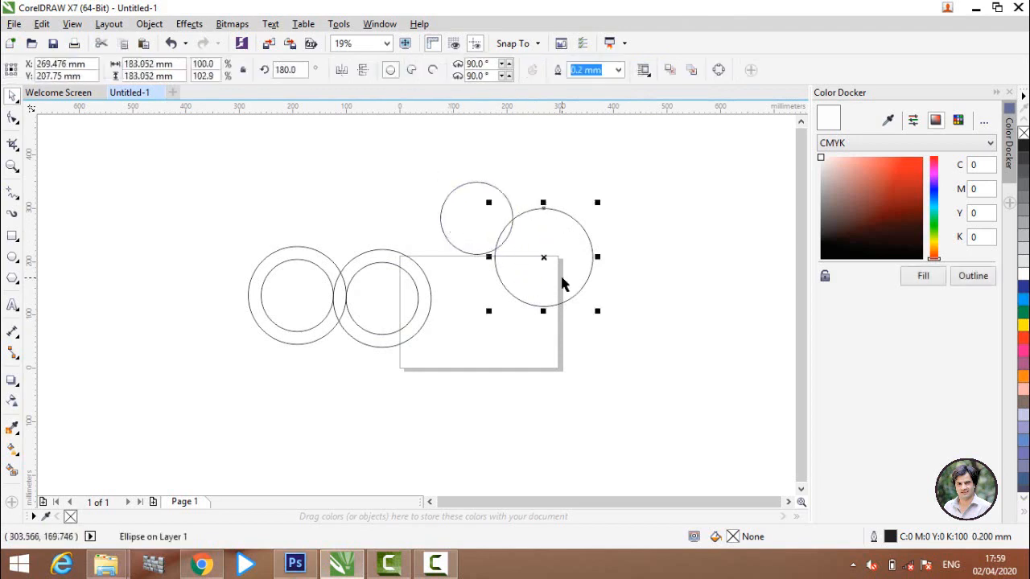
key(Delete)
- Reshape the small circle into a tilted ellipse about 81 by 69 mm overall, placed over the right ring's upper-left part
click(493, 212)
drag(493, 212, 384, 248)
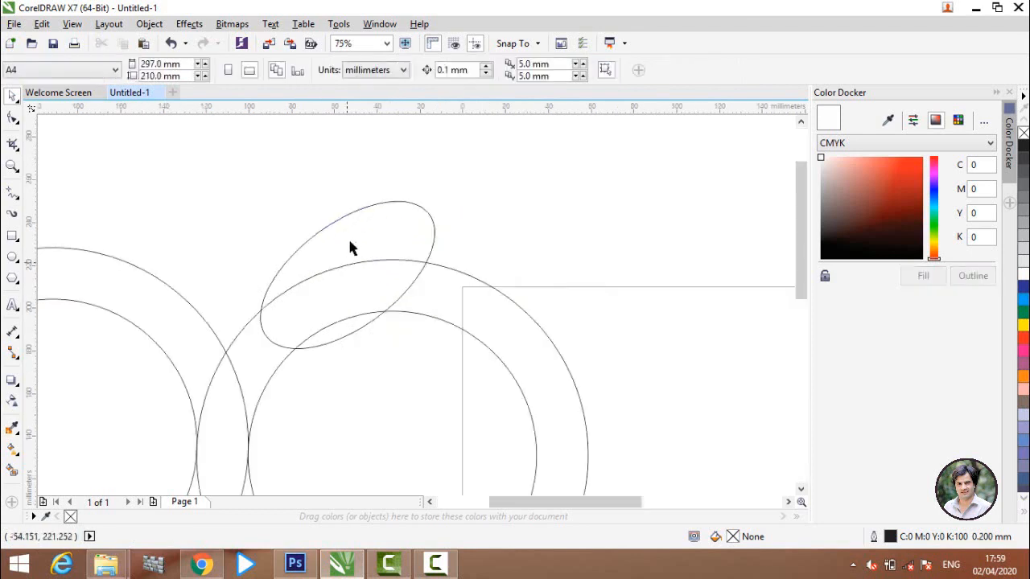
click(349, 241)
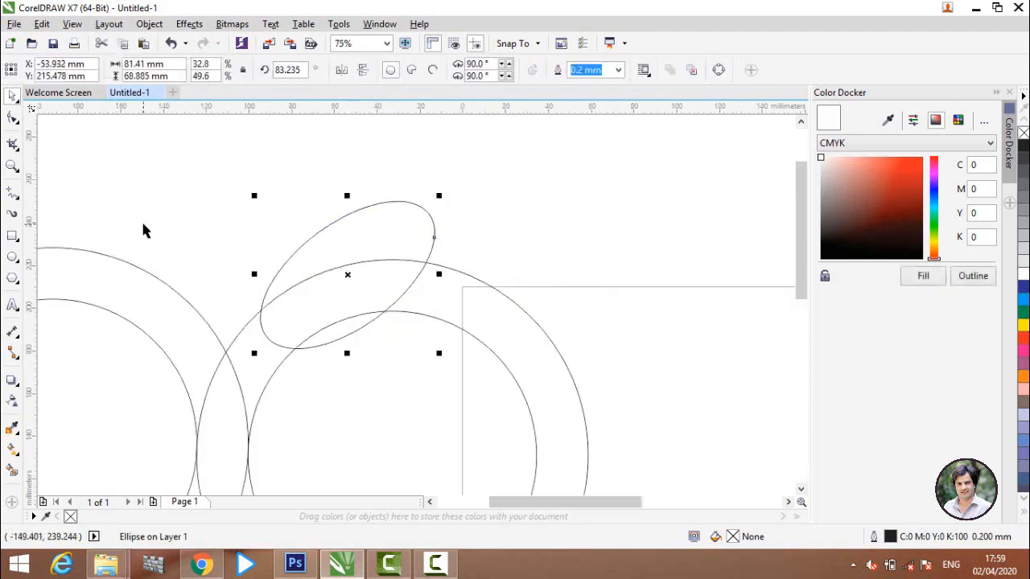
click(140, 216)
scroll(130, 193, down, 2)
scroll(171, 225, up, 1)
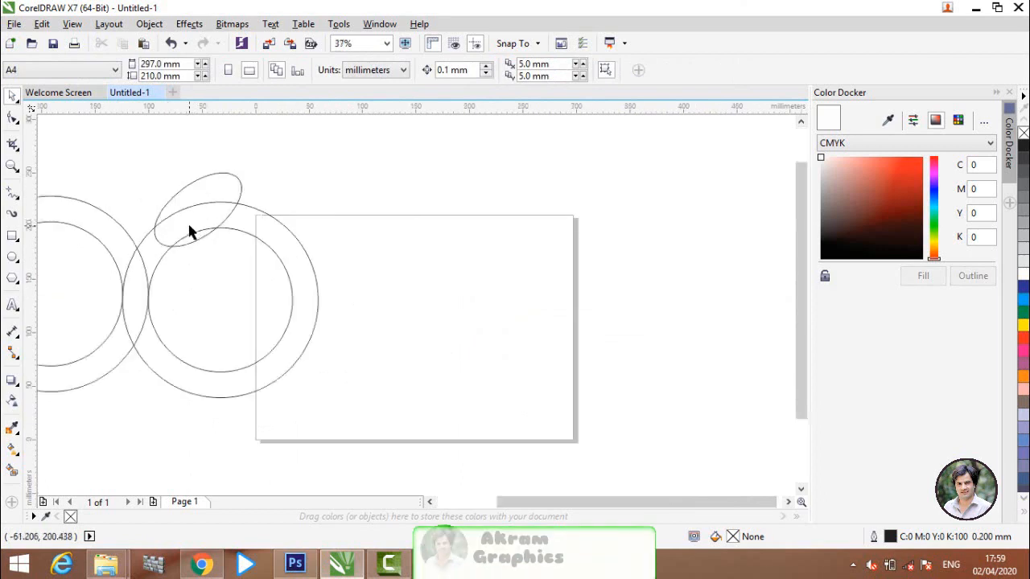
- Duplicate the tilted ellipse and mirror the copy vertically so the two cross
click(189, 231)
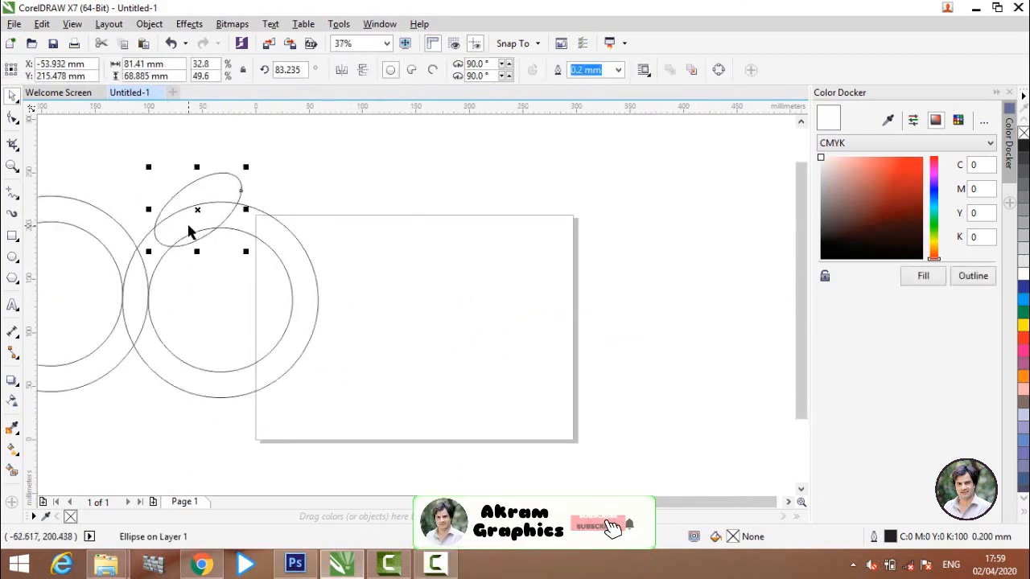
click(343, 70)
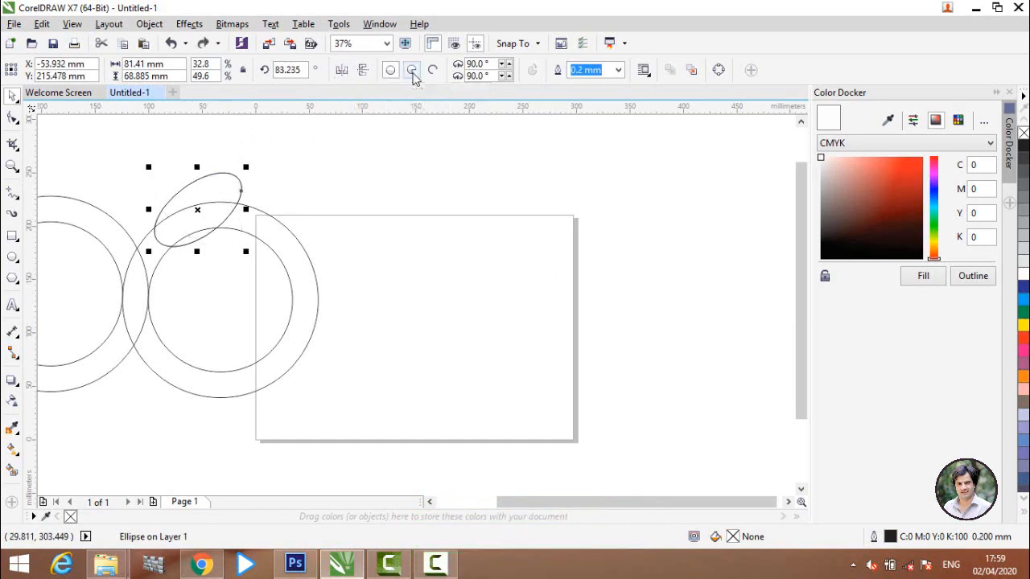
click(365, 72)
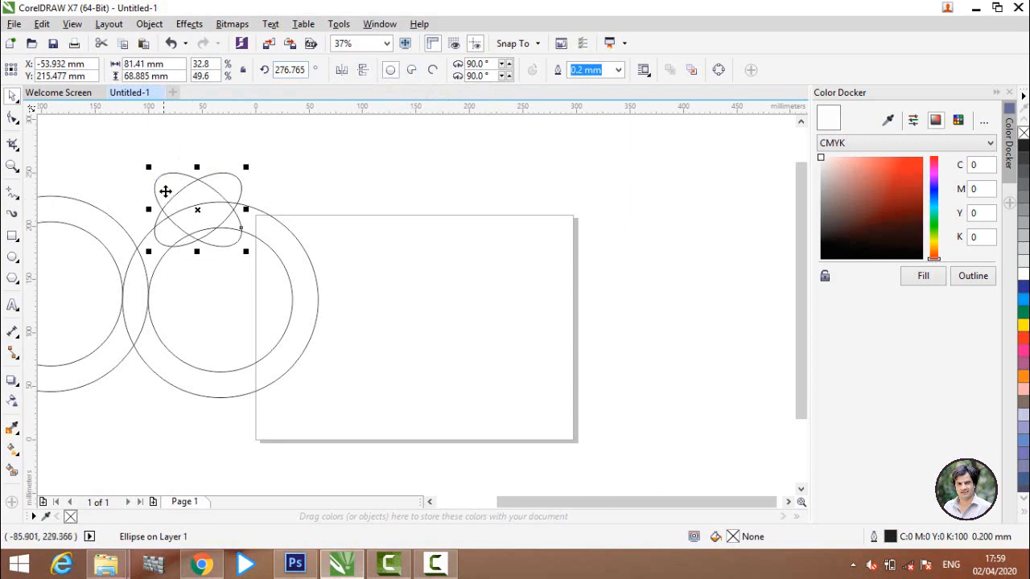
- Move the mirrored ellipse straight down onto the right ring's lower-left part
drag(165, 198, 165, 371)
click(442, 294)
scroll(442, 294, down, 2)
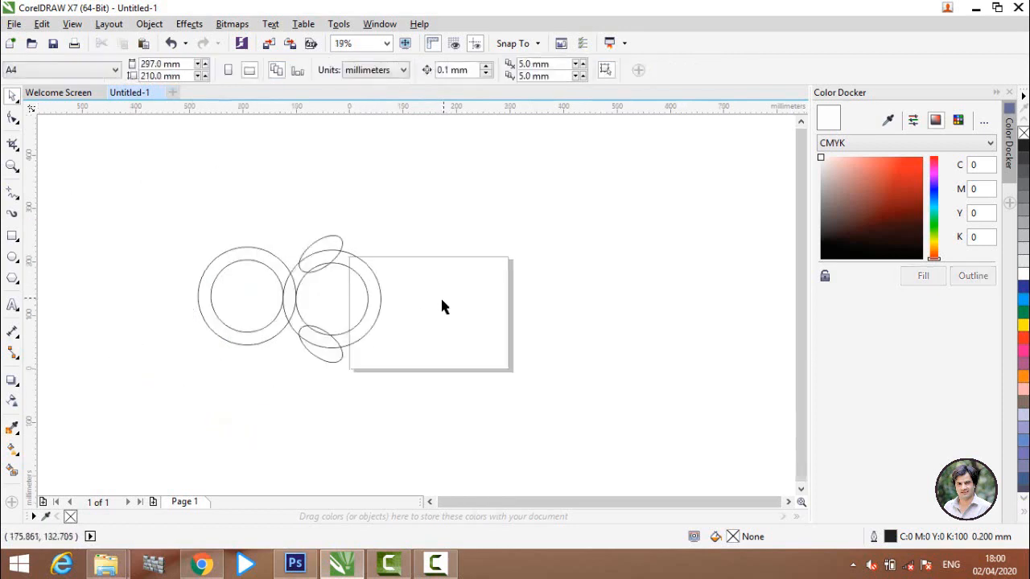
- Smart-fill the right ring's band in blue-grey between the two ellipses, including the segments inside them, leaving the overlap with the left ring open
scroll(360, 330, up, 2)
scroll(444, 333, down, 1)
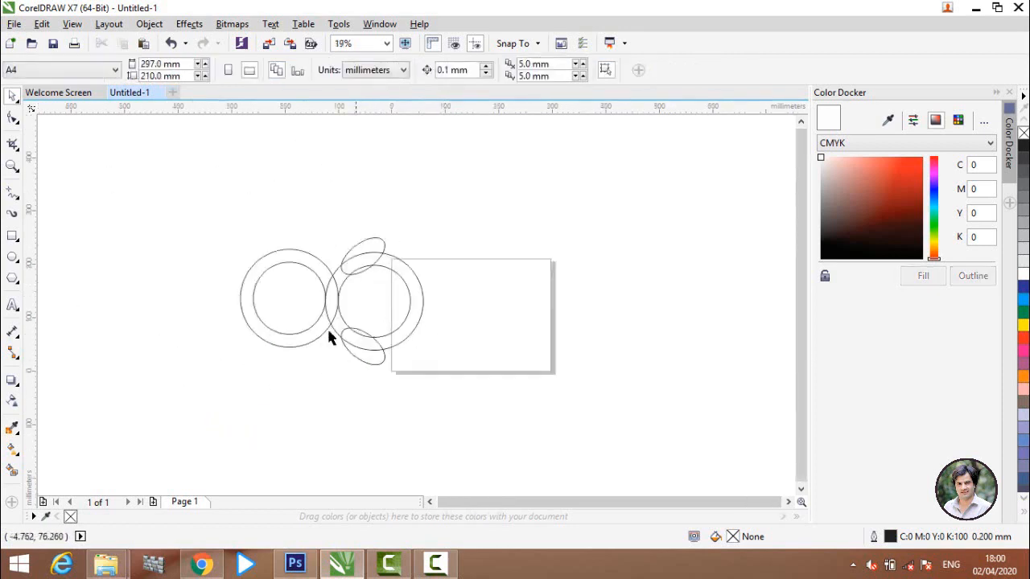
scroll(370, 374, up, 1)
scroll(402, 186, down, 2)
scroll(420, 175, up, 1)
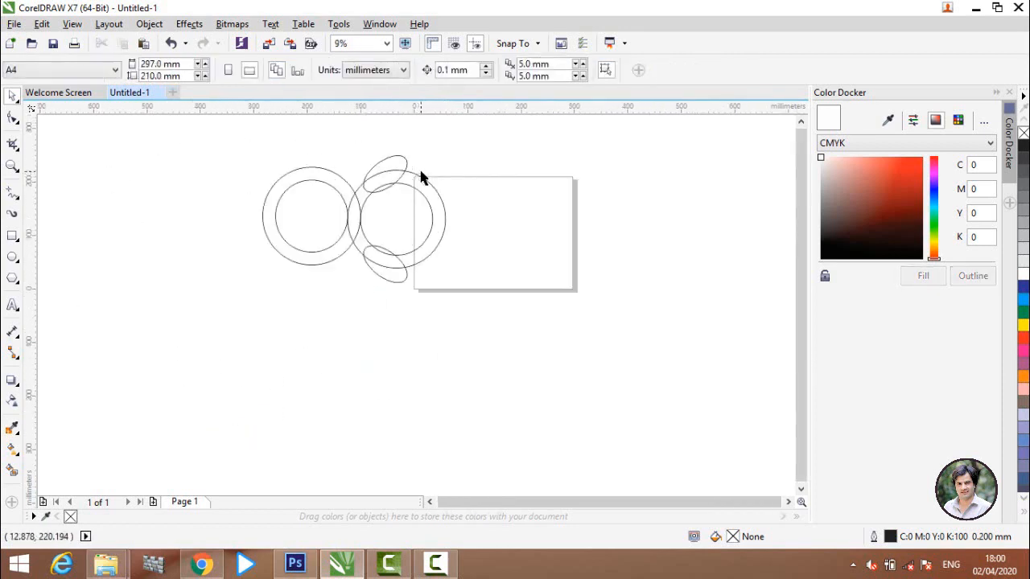
click(11, 473)
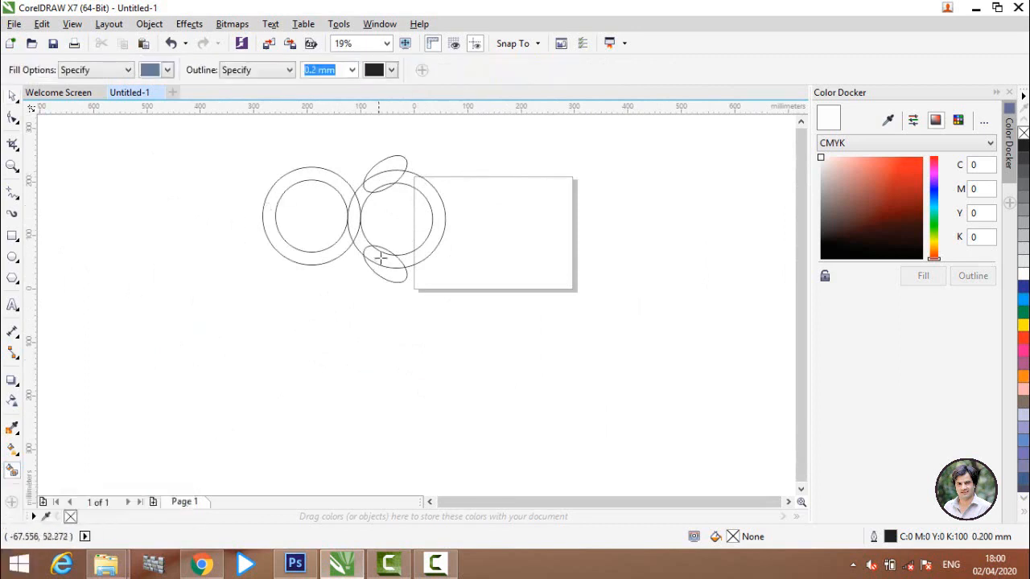
click(382, 258)
click(420, 221)
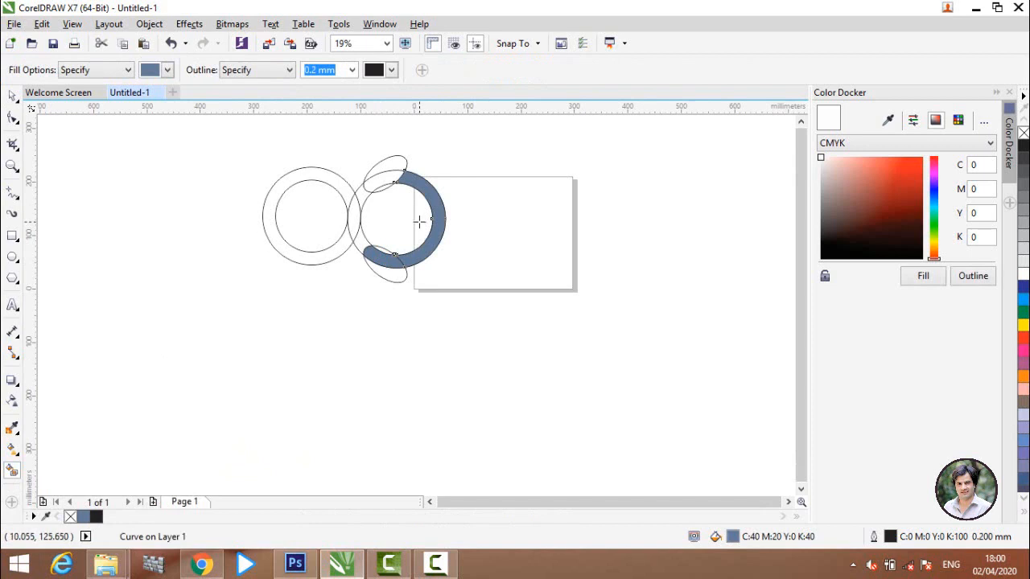
click(372, 184)
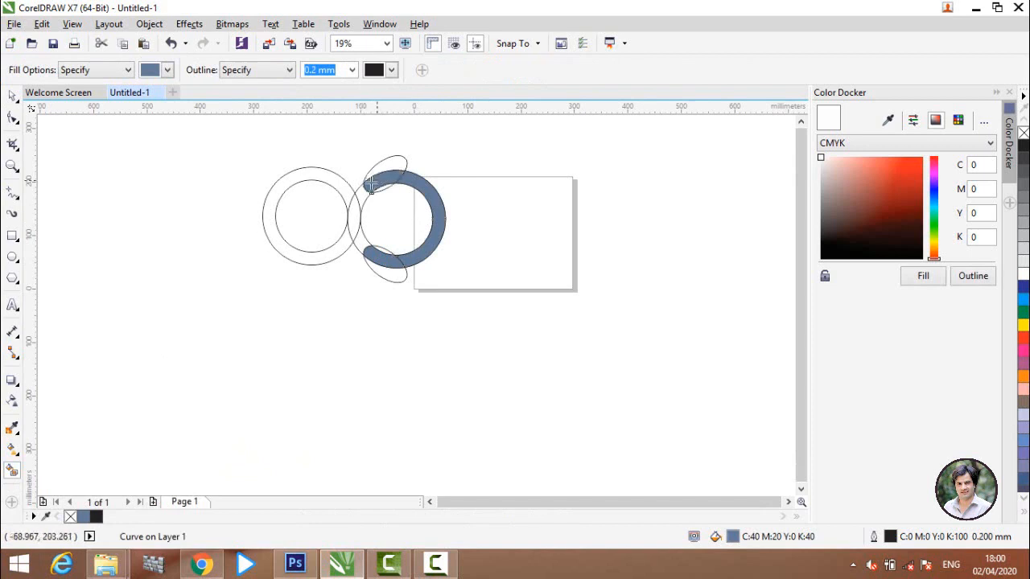
- Pull both tilted ellipses away from the filled band and delete them
click(12, 96)
drag(398, 277, 403, 342)
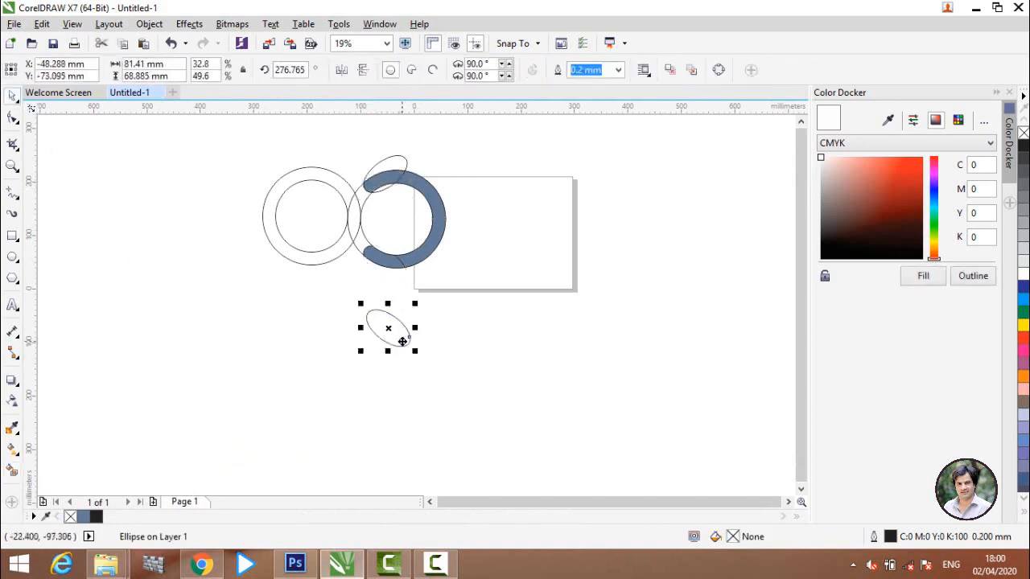
key(Delete)
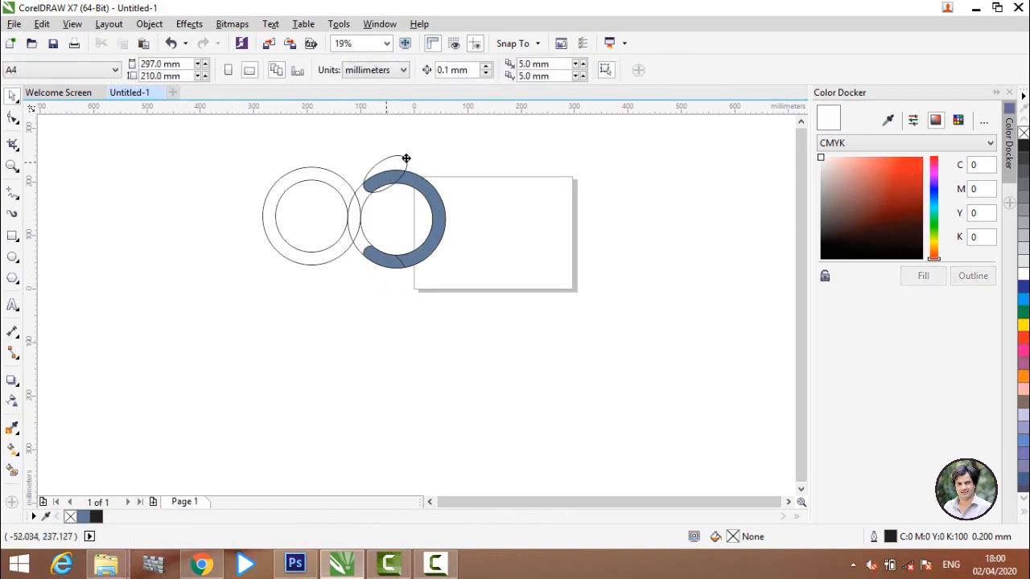
drag(406, 158, 526, 207)
key(Delete)
scroll(454, 195, up, 1)
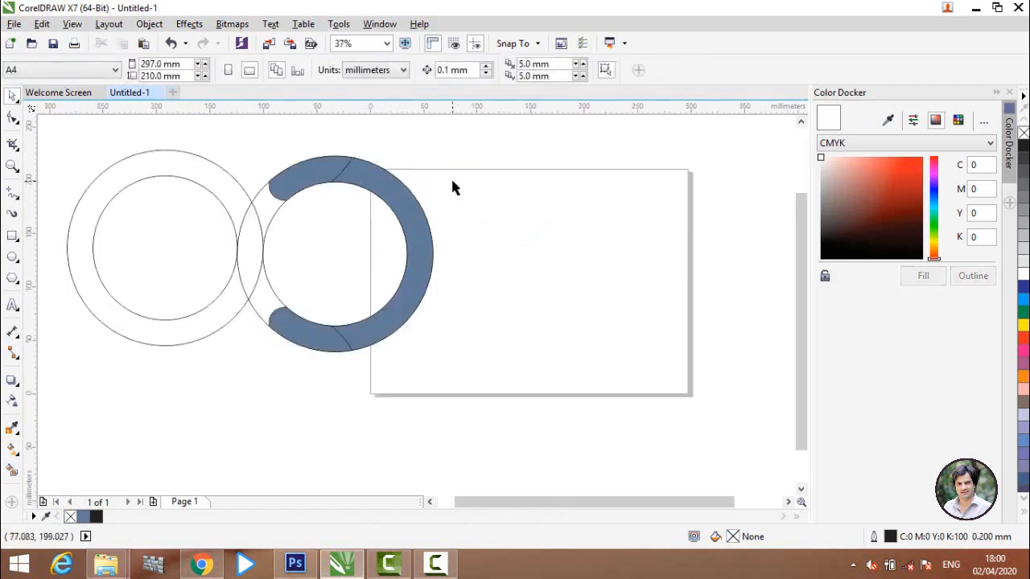
scroll(449, 183, down, 1)
scroll(430, 179, up, 2)
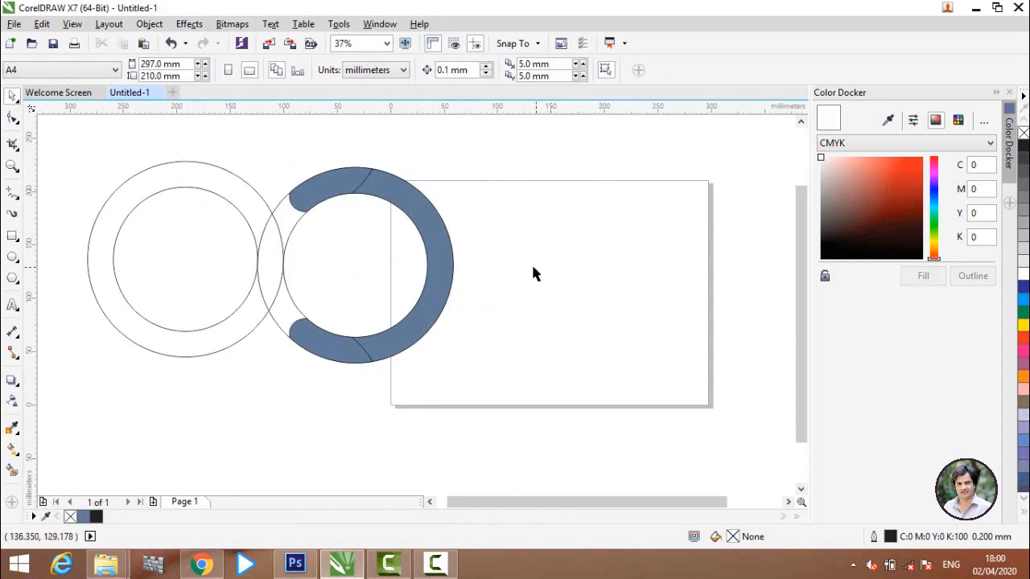
click(206, 273)
click(527, 216)
key(ctrl+v)
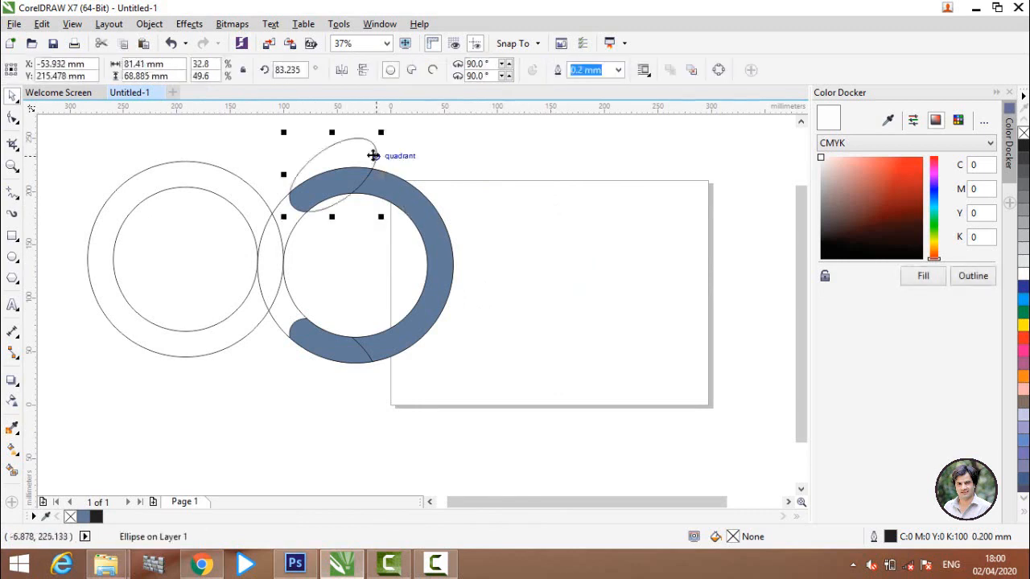
drag(384, 156, 569, 256)
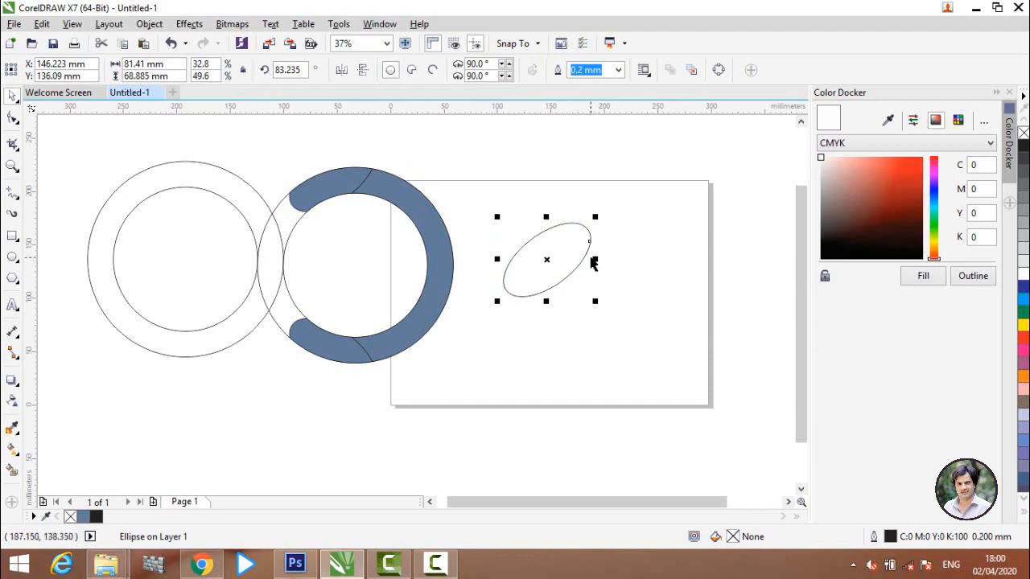
key(Delete)
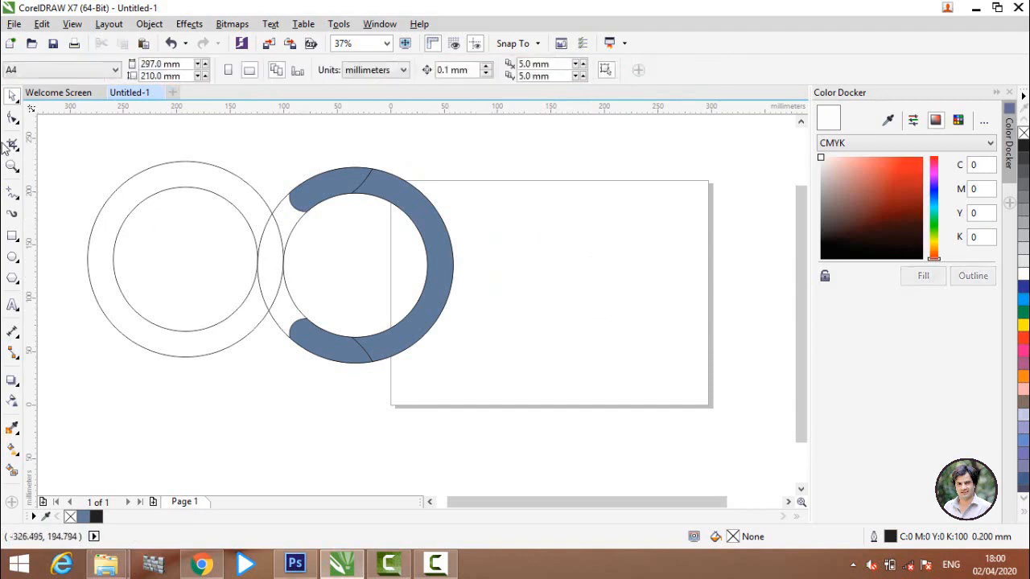
- Draw a circle about 28 mm in diameter and place it on the upper part of the two rings' overlap
click(12, 260)
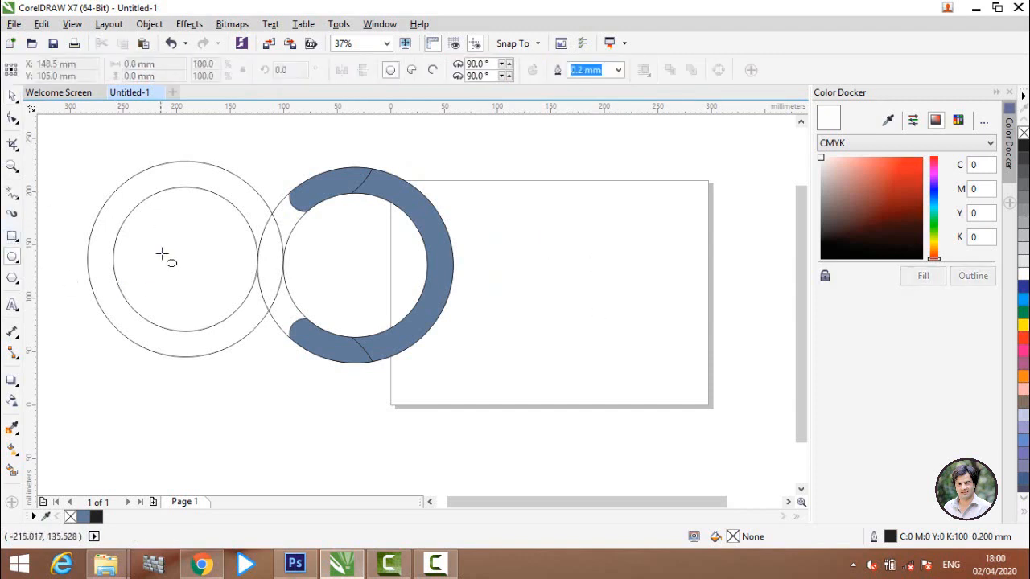
mouse_move(101, 339)
mouse_down()
mouse_move(161, 420)
mouse_move(210, 450)
mouse_up()
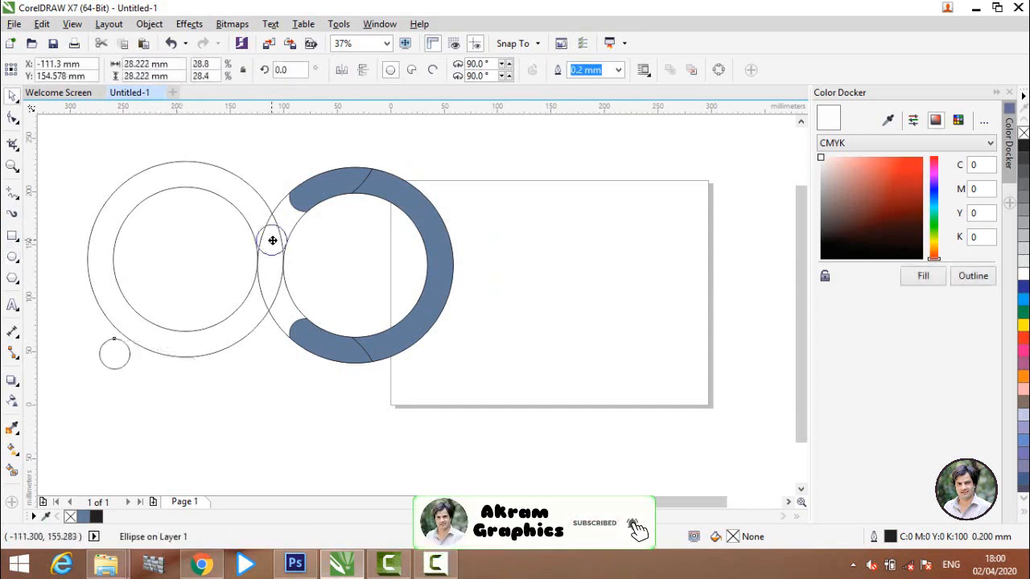
drag(272, 240, 274, 240)
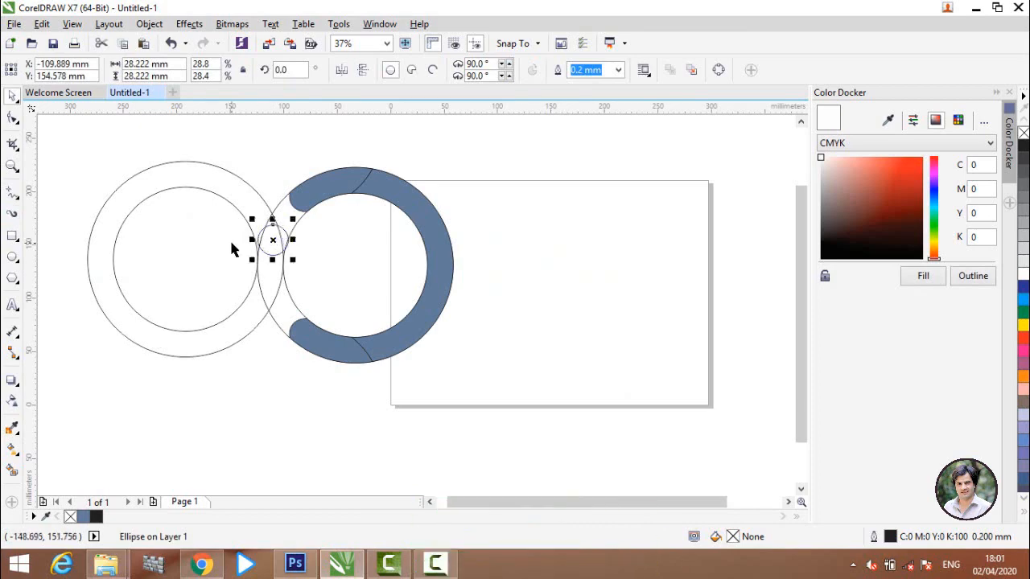
- Shift the small circle slightly up and right within the rings' overlap, near the upper crossing of their outer outlines
scroll(231, 249, up, 2)
scroll(236, 243, down, 2)
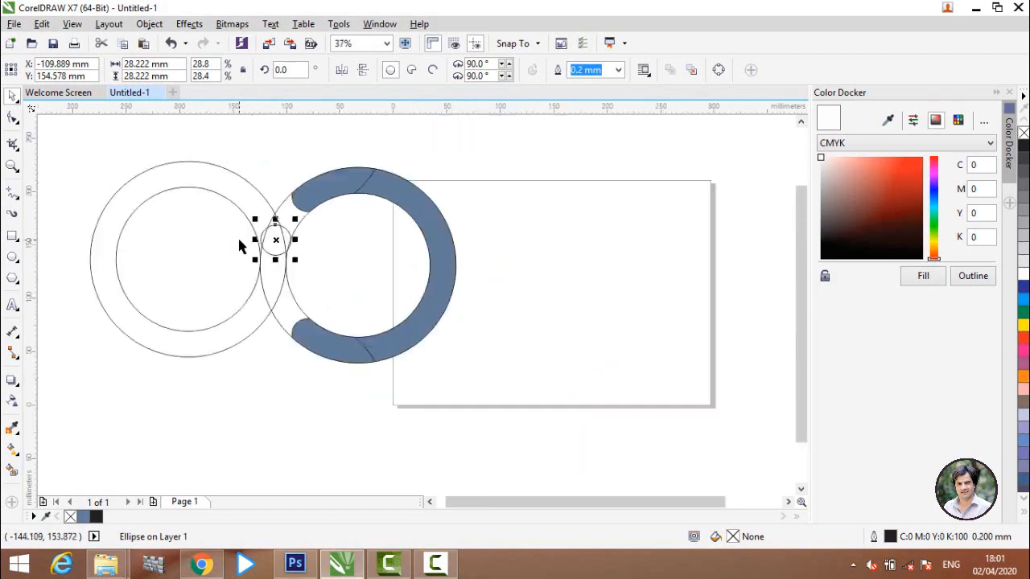
scroll(239, 241, up, 2)
drag(311, 244, 319, 226)
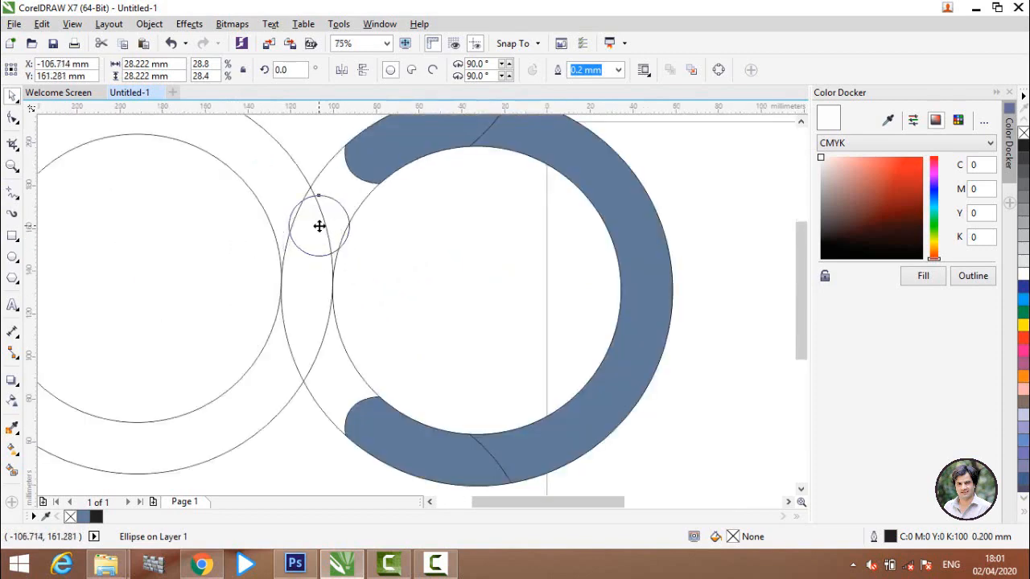
click(320, 227)
click(332, 233)
click(332, 233)
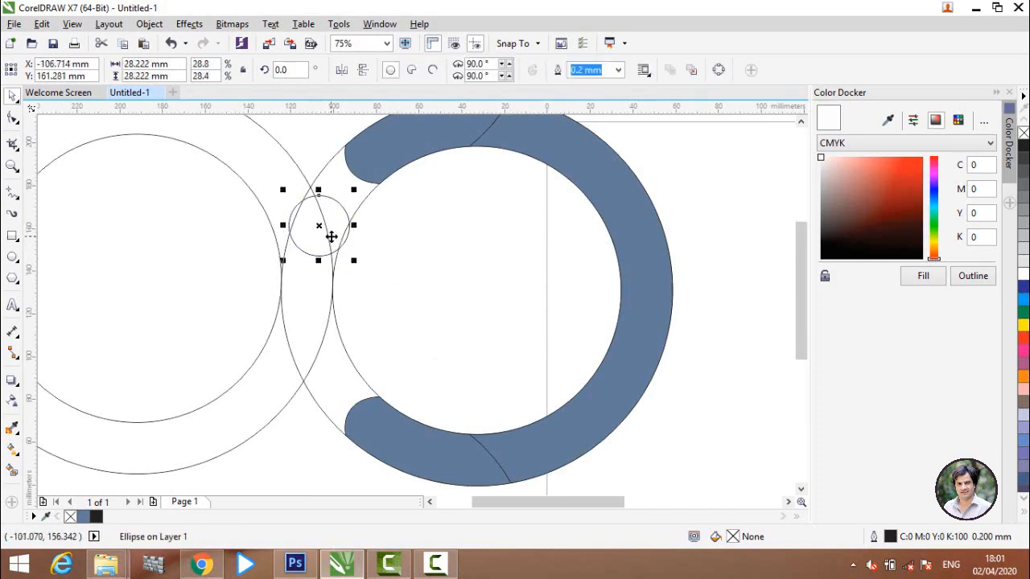
drag(332, 236, 306, 306)
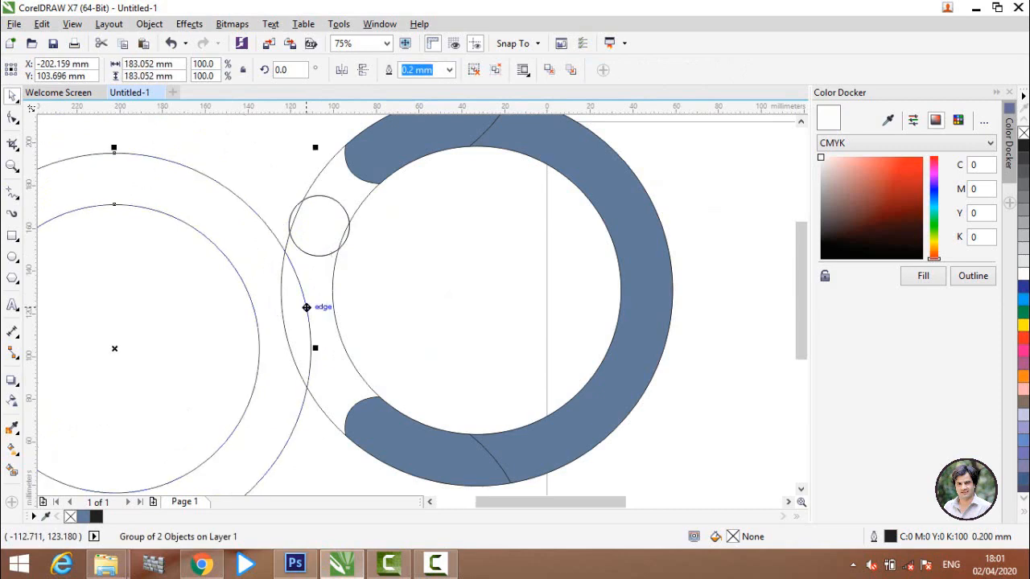
key(ctrl+z)
click(343, 240)
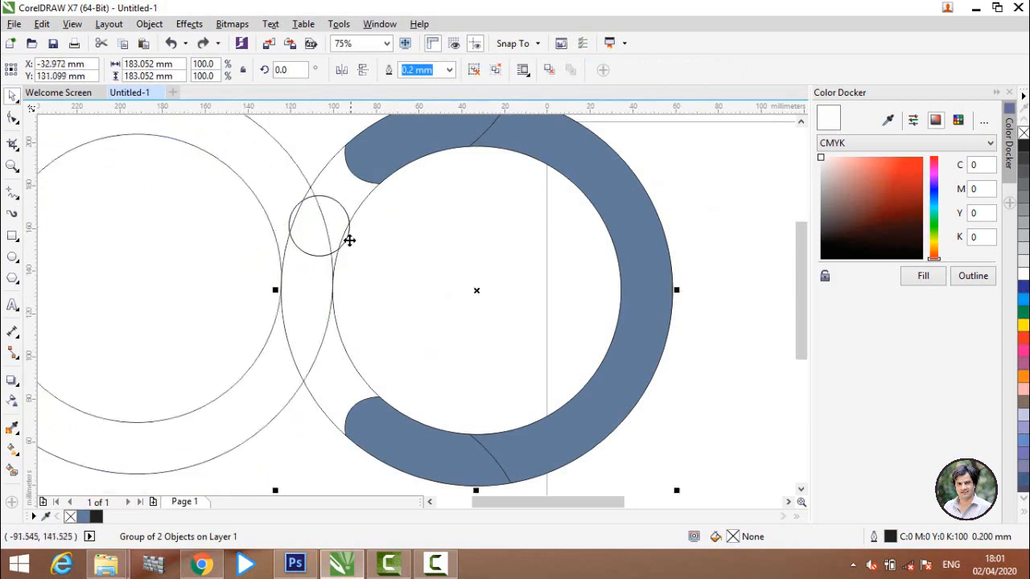
click(343, 230)
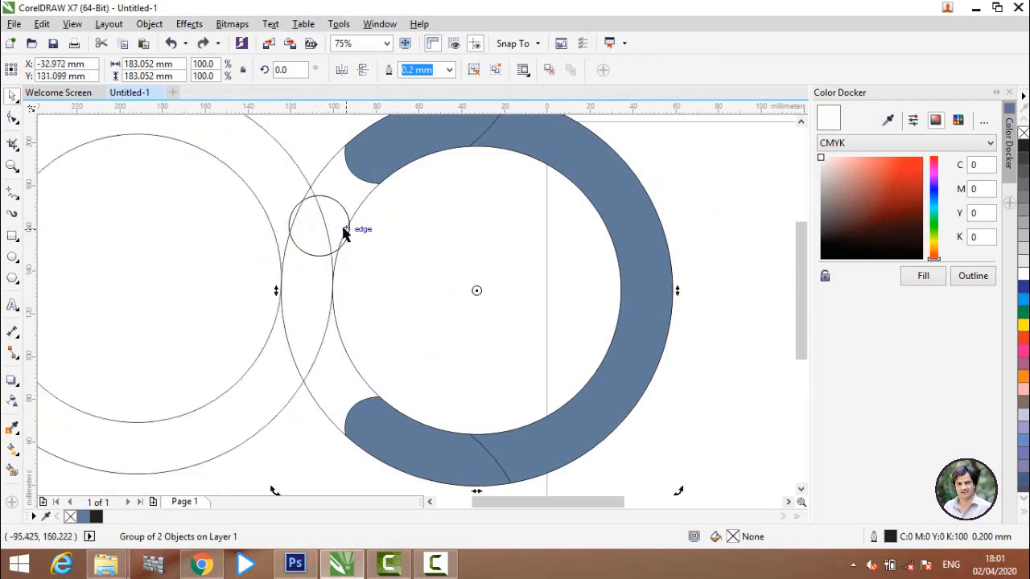
click(707, 330)
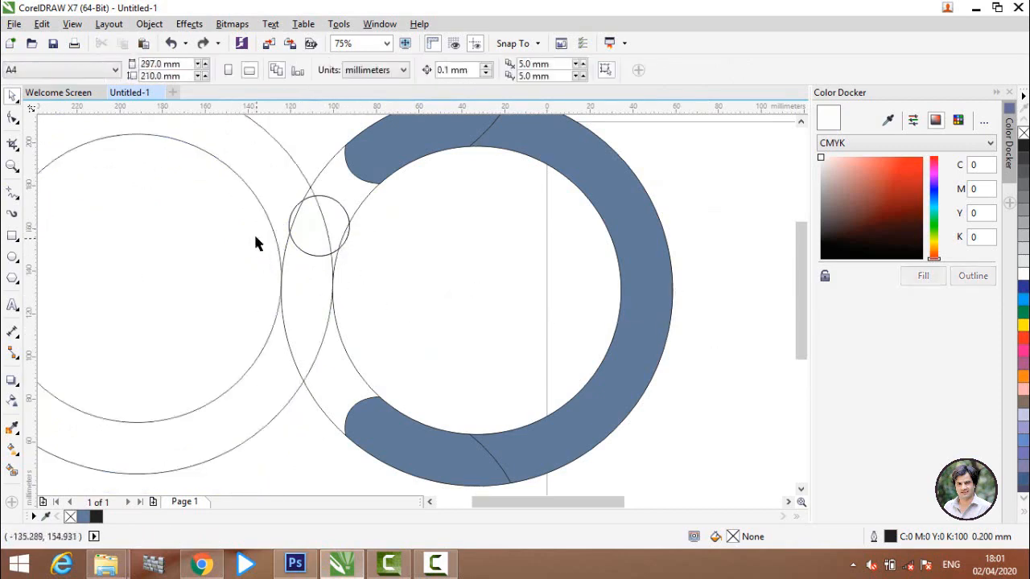
- Duplicate the small circle repeatedly around the left ring's band until twelve circles follow the whole ring
click(337, 205)
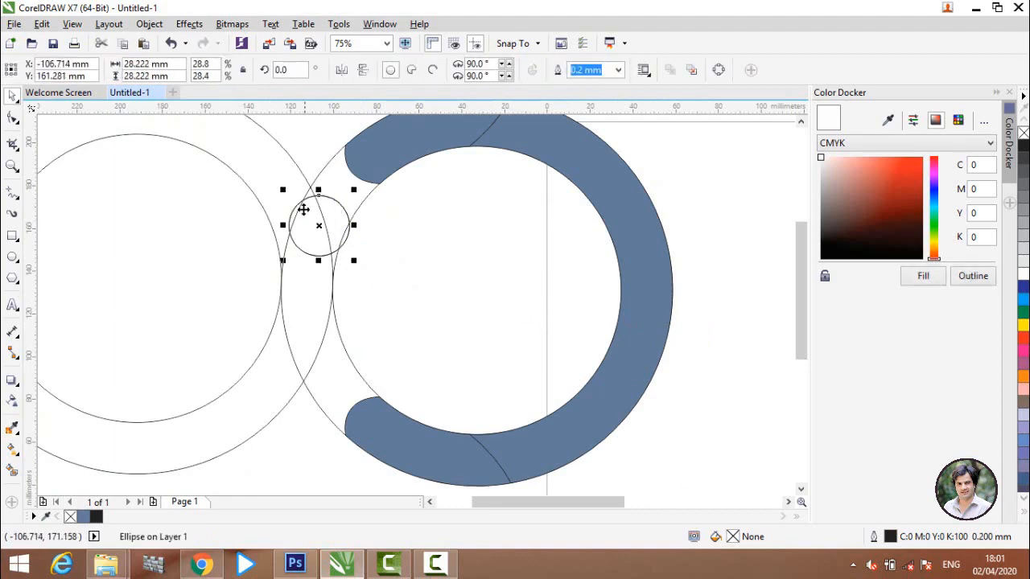
drag(310, 225, 244, 402)
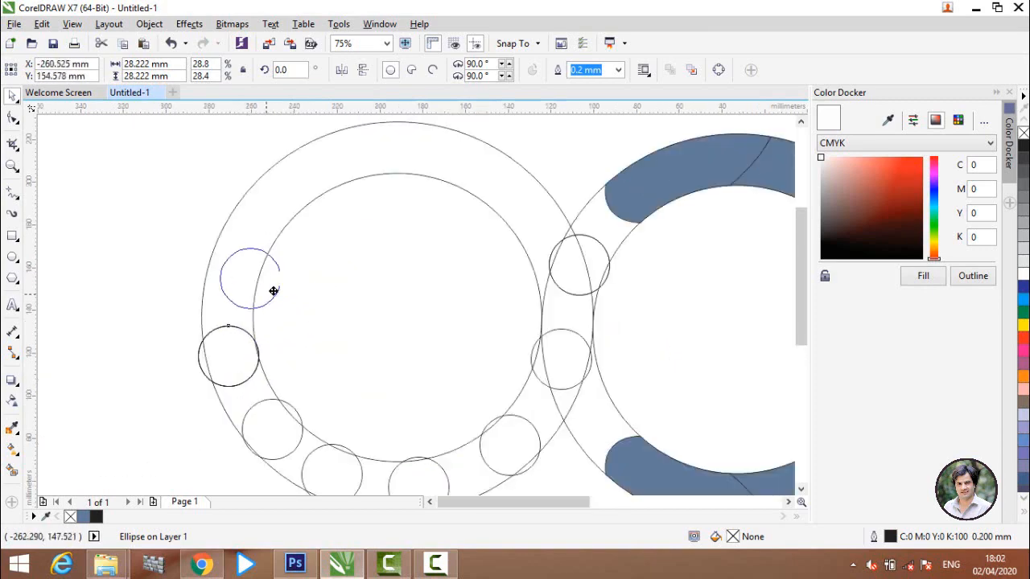
drag(273, 291, 268, 278)
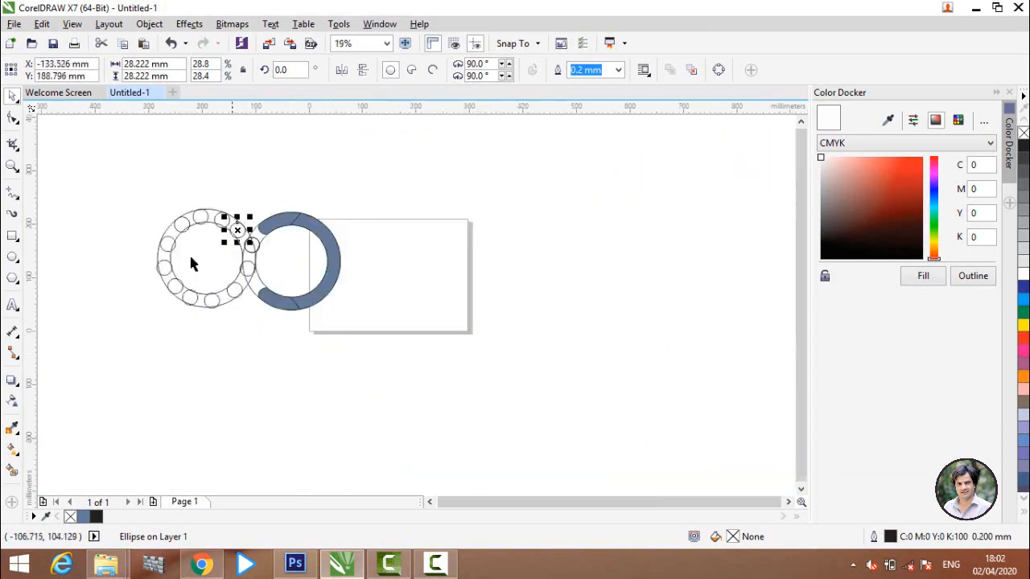
scroll(203, 252, up, 2)
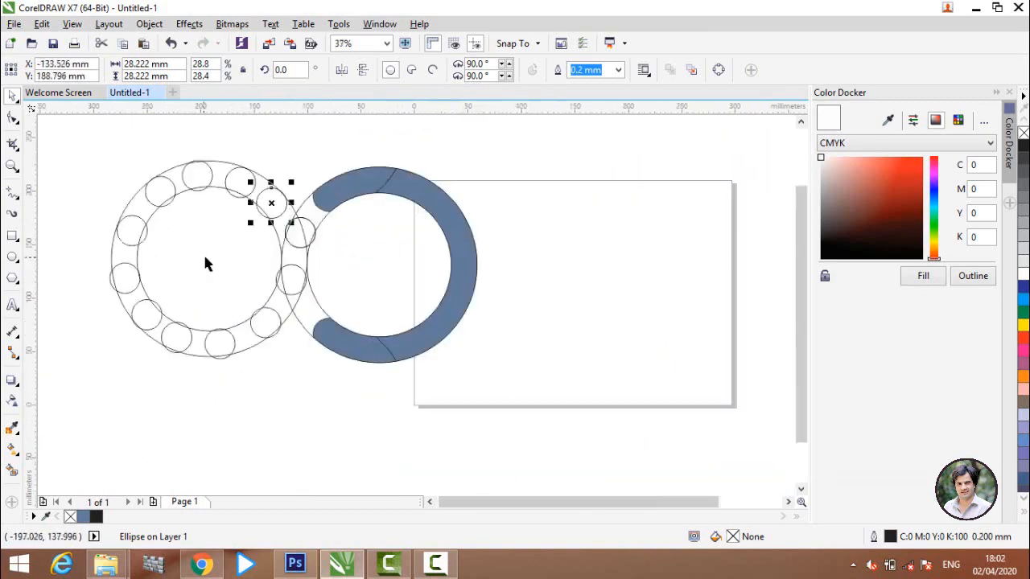
click(576, 269)
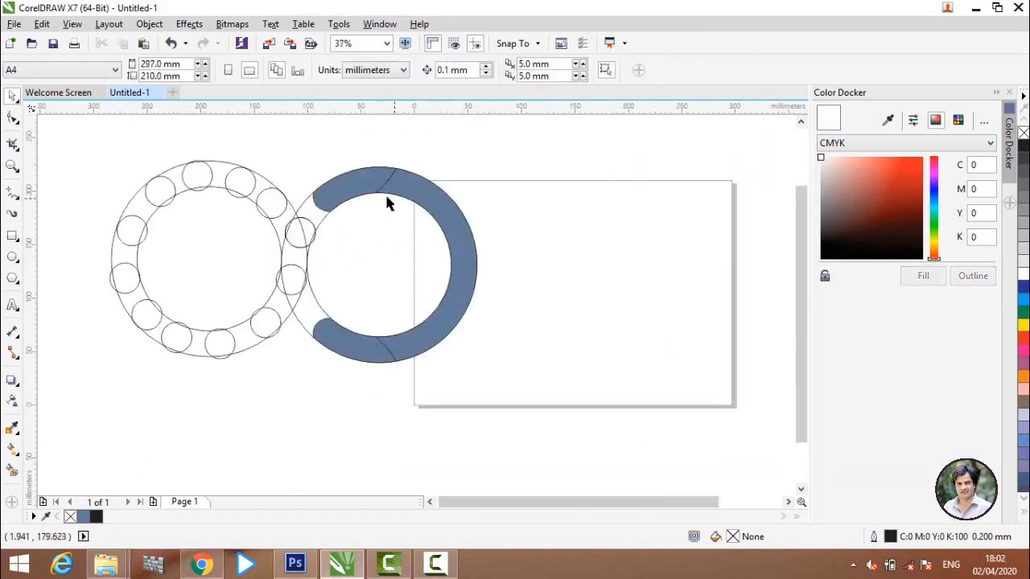
- Draw a circle about 160 mm in diameter and centre it on the left ring, midway between the ring's two outlines
click(12, 257)
mouse_move(217, 239)
mouse_down()
mouse_move(287, 363)
mouse_move(267, 321)
mouse_move(279, 288)
mouse_move(274, 299)
mouse_up()
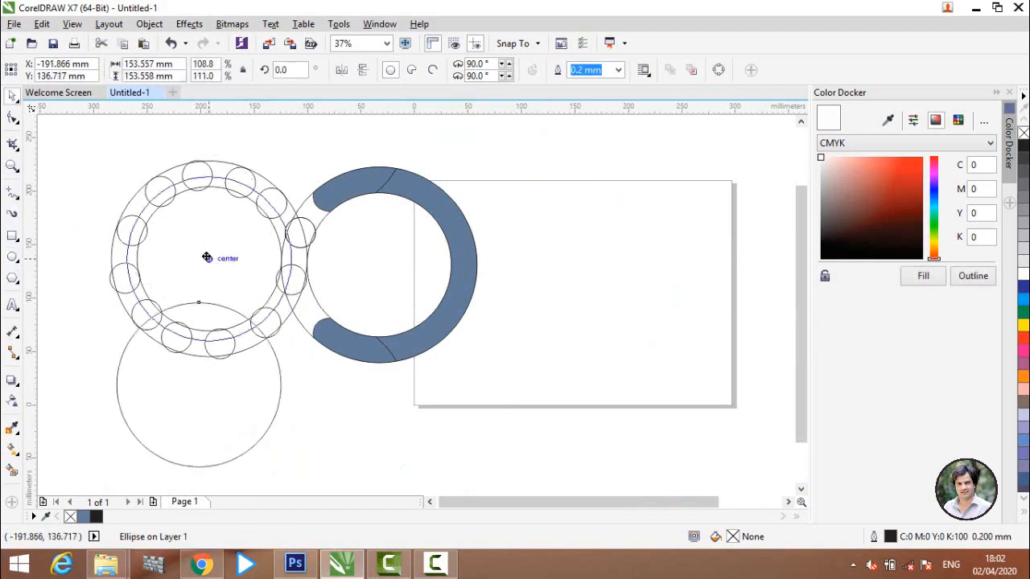
drag(205, 258, 209, 258)
drag(121, 170, 114, 164)
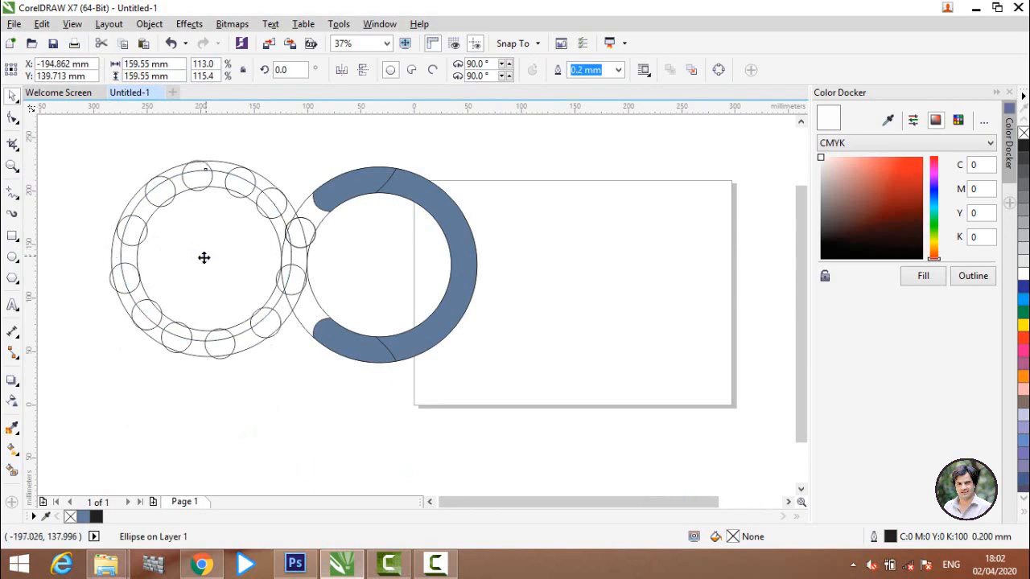
drag(205, 258, 209, 261)
click(251, 403)
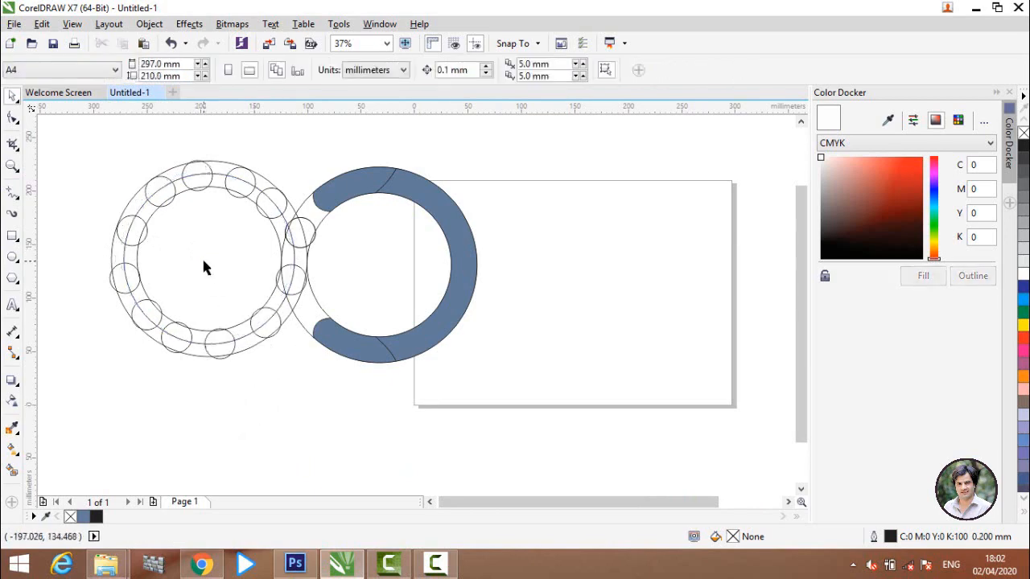
- Scale the selected small circle at the rings' overlap down to about 24.7 mm, keeping its lower-left corner fixed
scroll(180, 178, up, 2)
scroll(211, 190, down, 2)
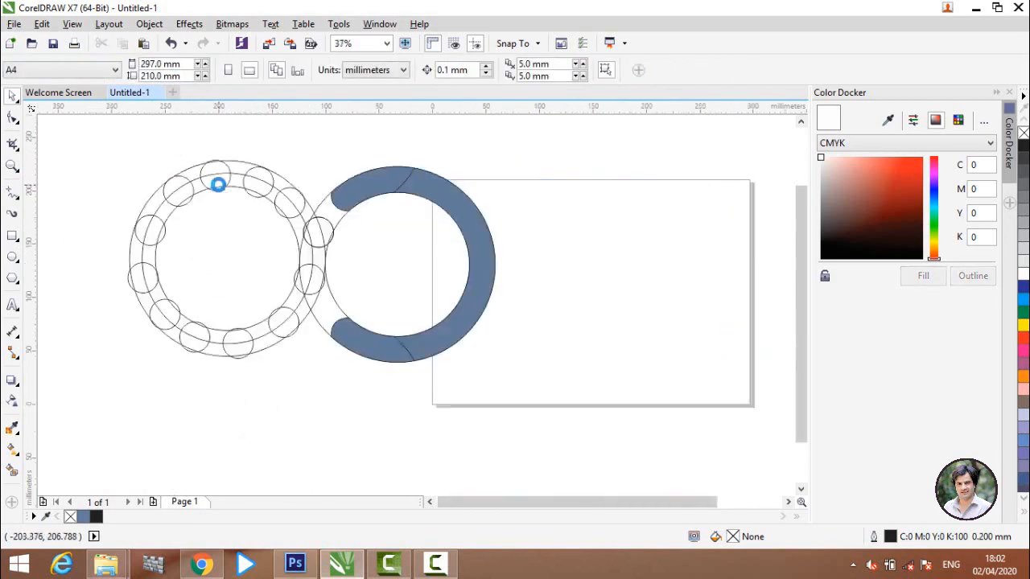
scroll(218, 185, up, 2)
click(403, 276)
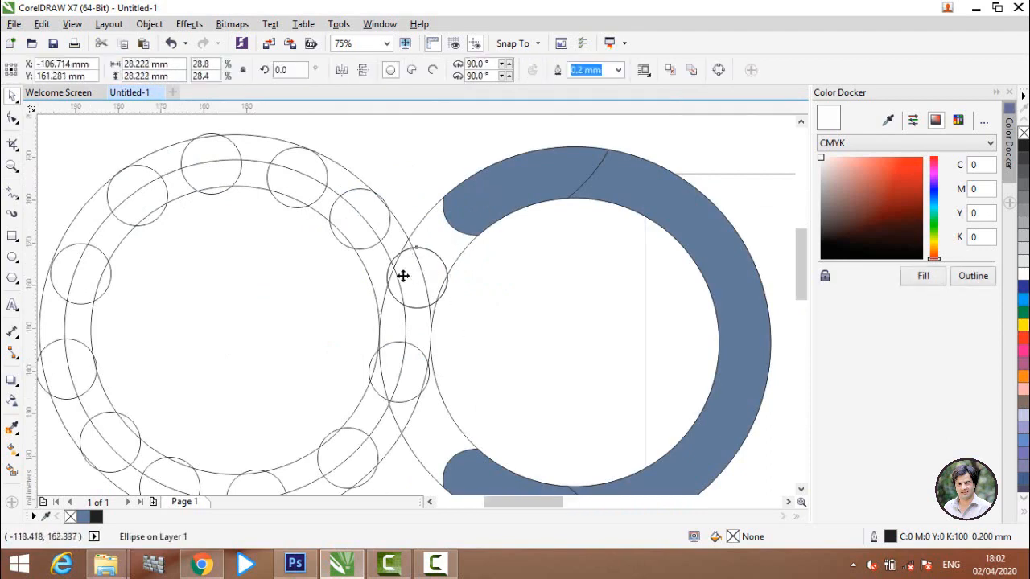
scroll(403, 273, up, 4)
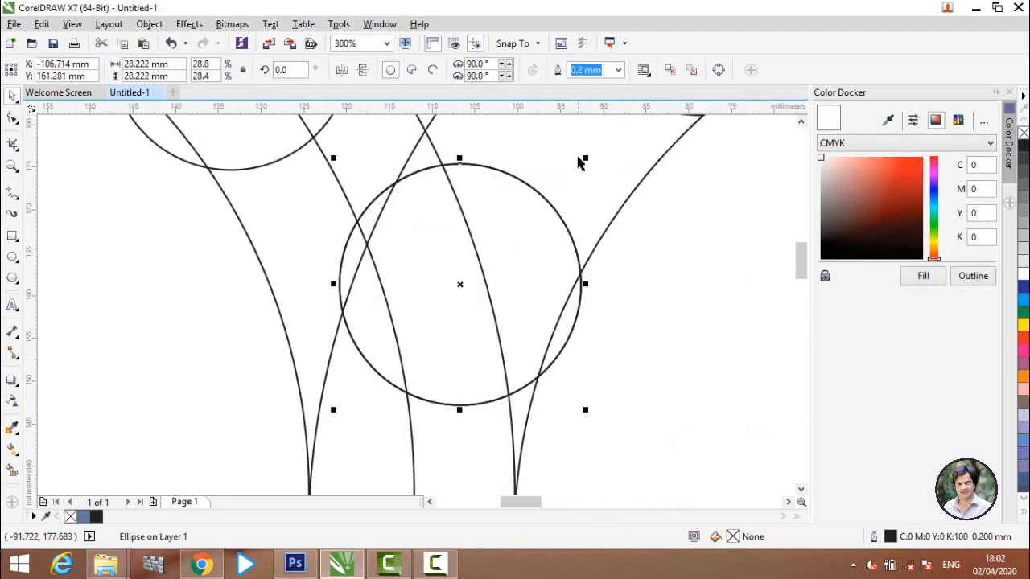
drag(584, 158, 573, 188)
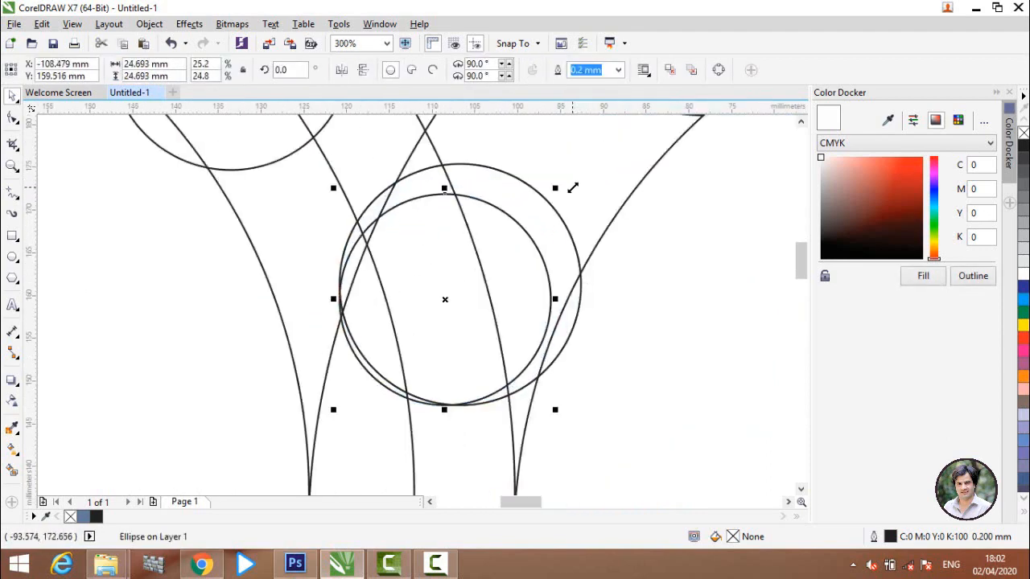
- Delete the reduced circle copy at the upper rings' overlap and scale the original circle down to about 23.7 mm
drag(524, 273, 530, 280)
key(Delete)
click(524, 229)
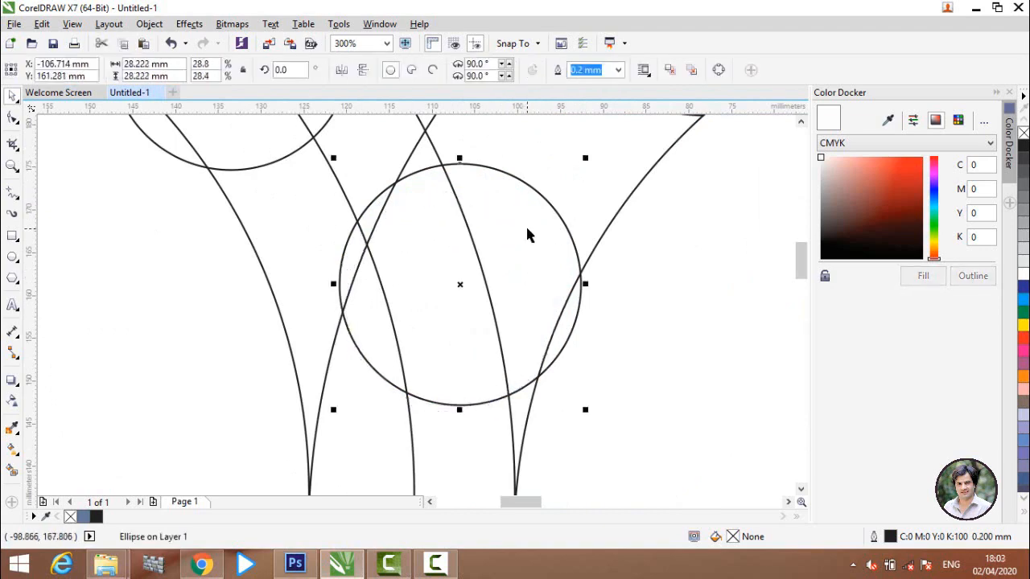
drag(584, 165, 571, 176)
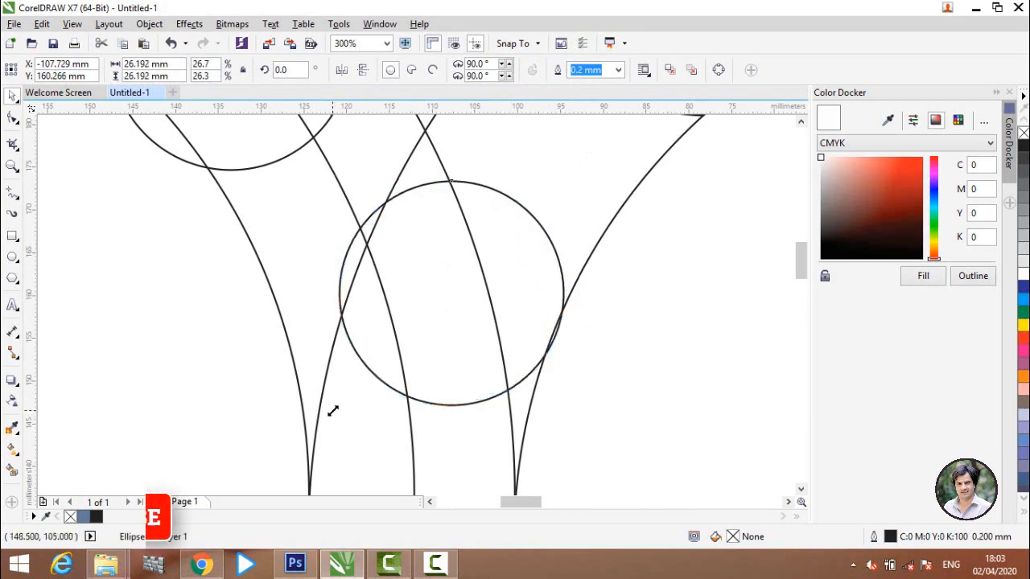
drag(333, 409, 354, 399)
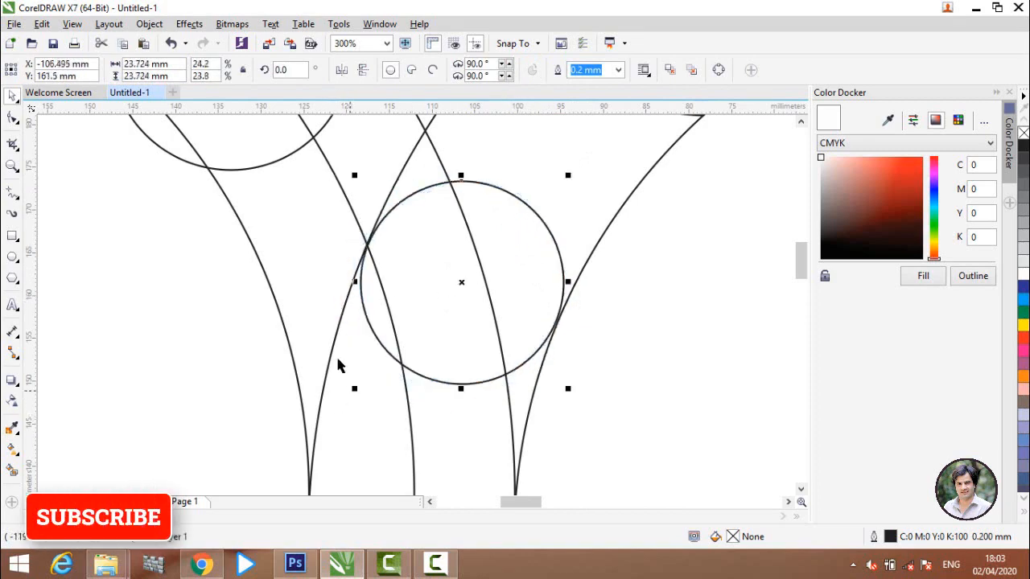
- Enlarge the upper overlap circle to about 24.3 mm, keeping its lower-left corner fixed
scroll(335, 349, down, 1)
scroll(349, 340, up, 1)
scroll(522, 295, up, 1)
scroll(522, 296, up, 1)
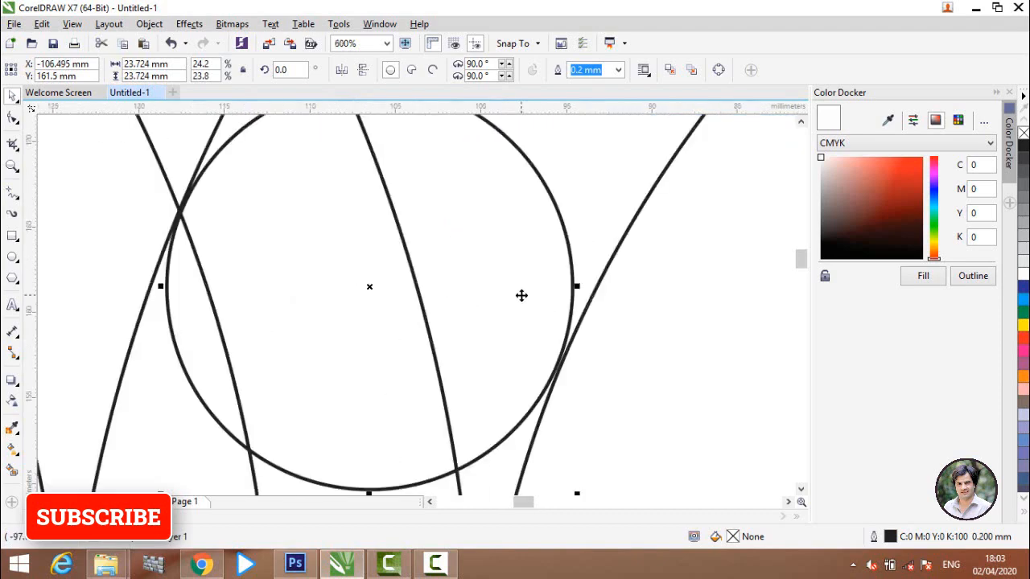
scroll(522, 294, down, 2)
scroll(533, 241, up, 1)
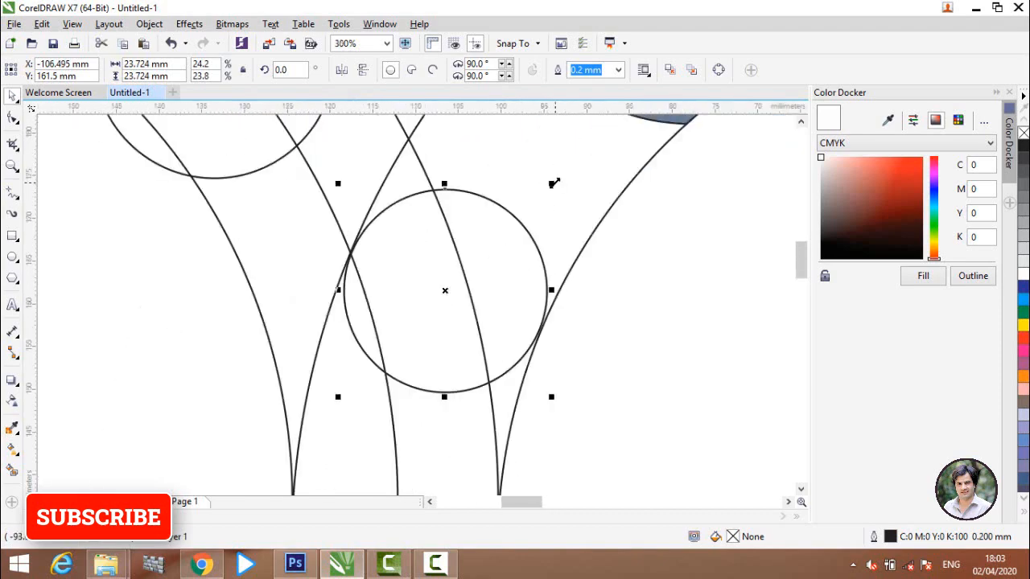
drag(551, 186, 559, 180)
- Scale the lower small circle in the rings' overlap to about 23.2 mm and fit it between the band's outlines
scroll(456, 232, down, 1)
scroll(456, 232, down, 1)
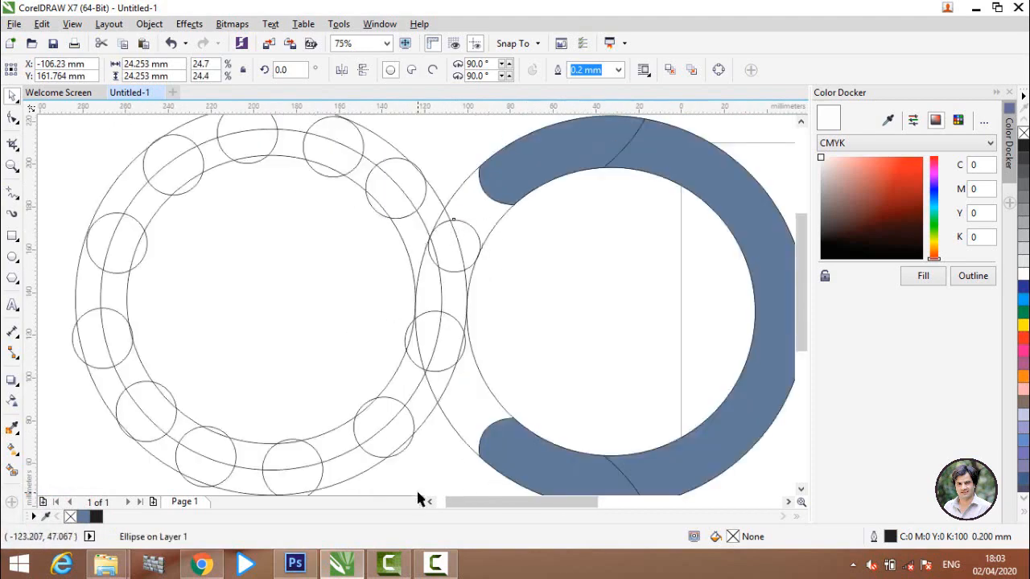
click(418, 492)
click(434, 349)
click(452, 362)
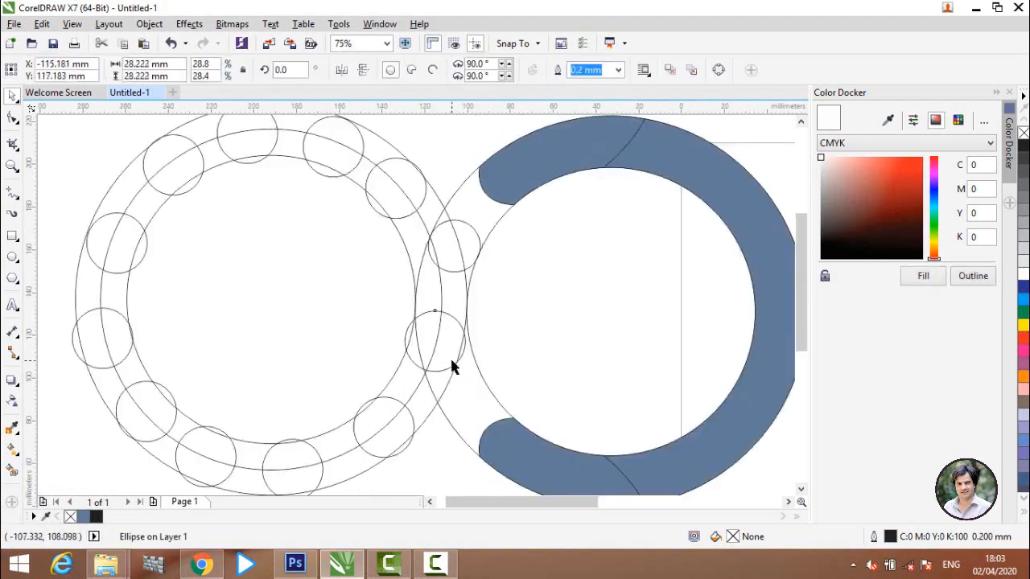
drag(471, 300, 443, 345)
scroll(419, 350, up, 2)
scroll(415, 338, down, 2)
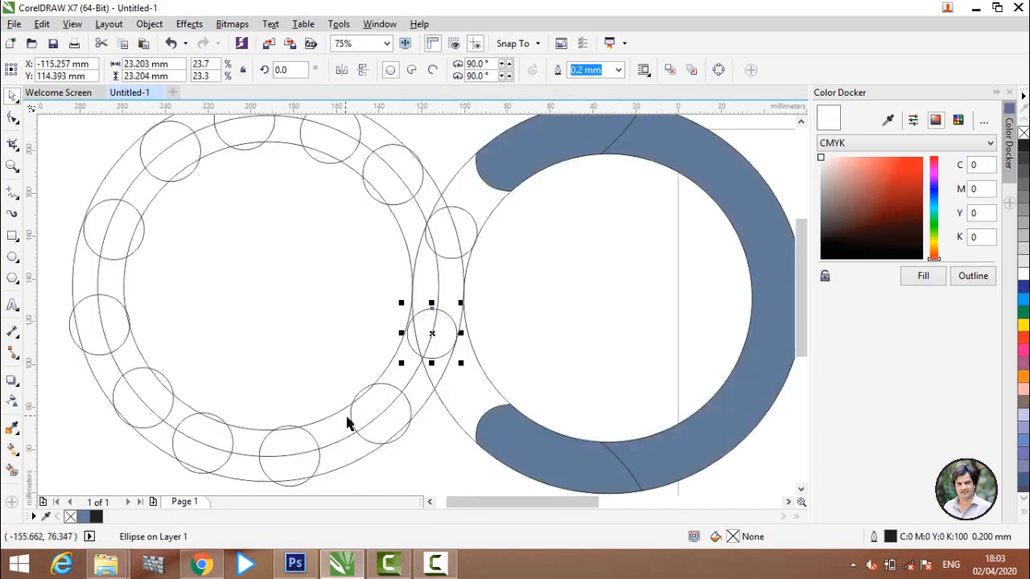
- Scale the small circle at the left ring's lower right down to about 21.9 mm, adjusting it from opposite corners
click(396, 428)
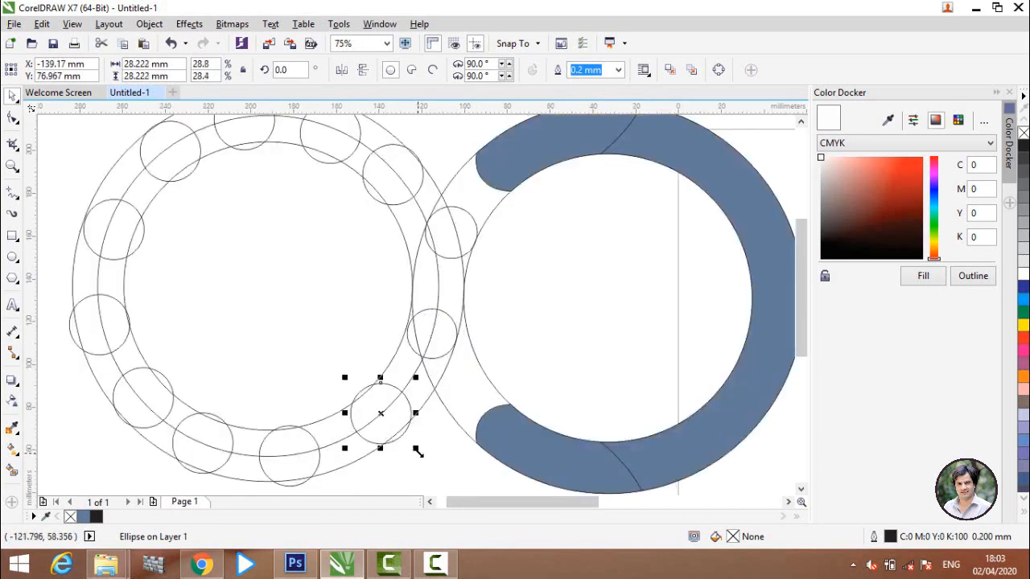
drag(418, 452, 411, 443)
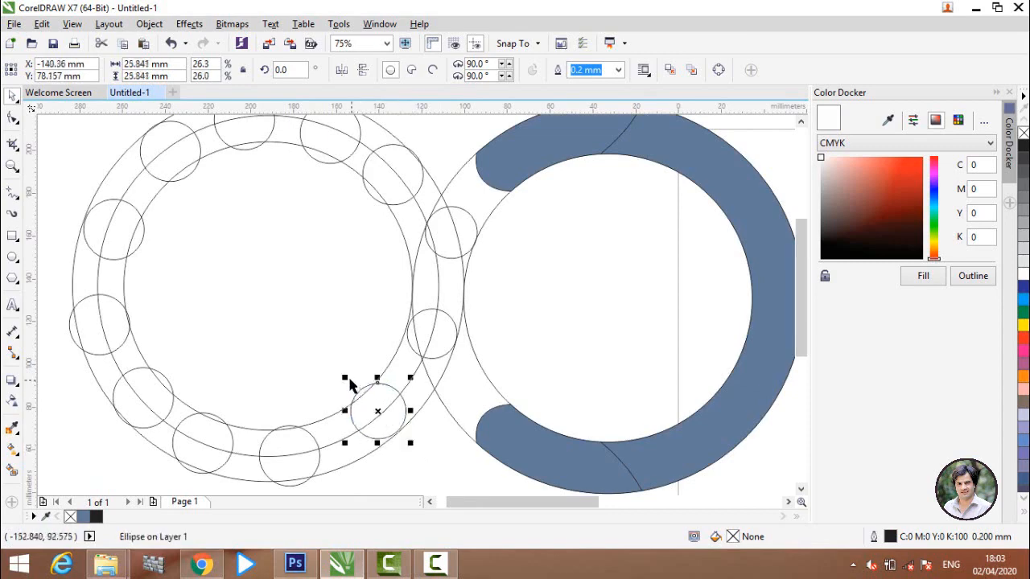
drag(346, 378, 362, 394)
click(351, 385)
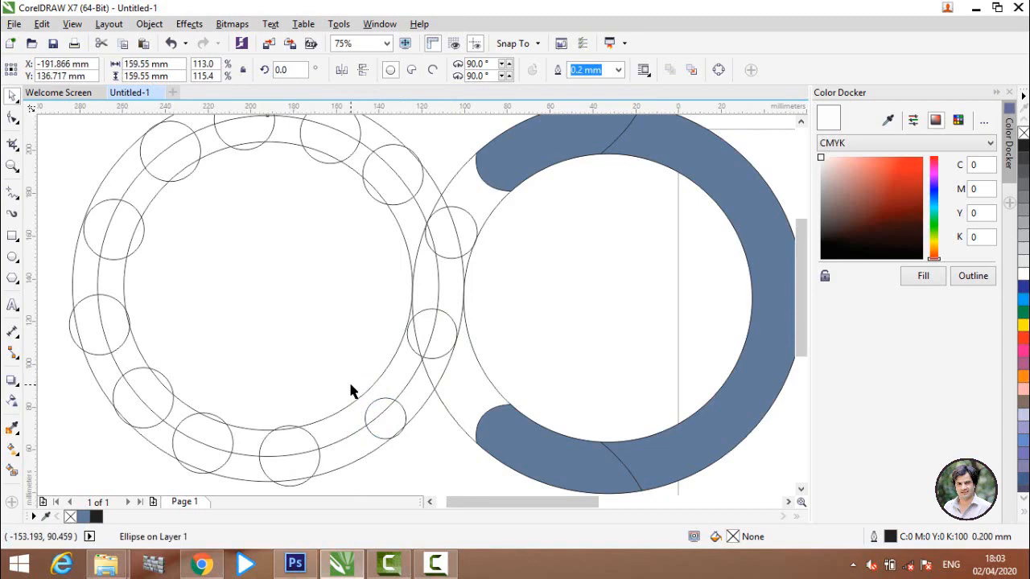
click(396, 425)
drag(357, 391, 352, 386)
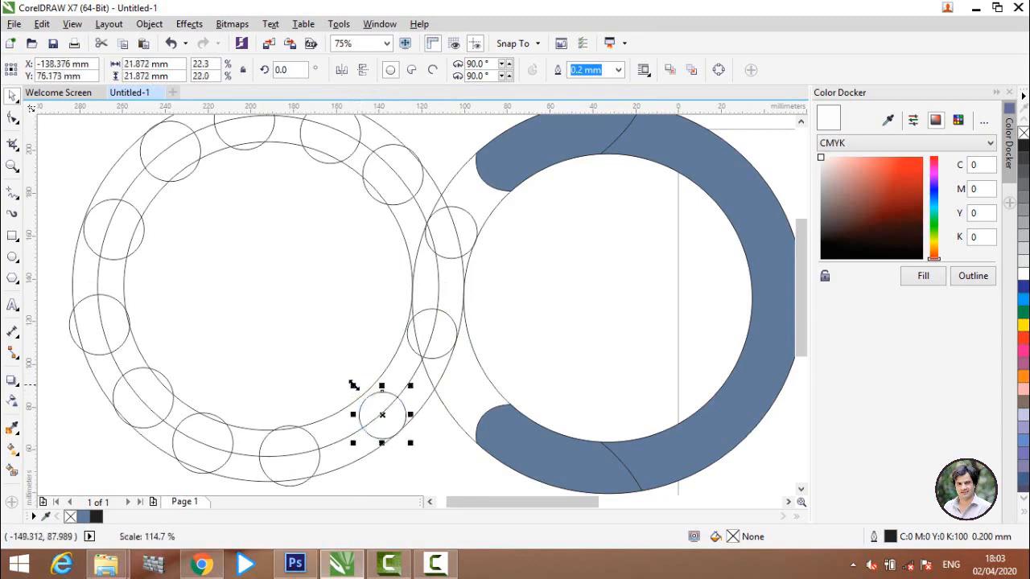
- Enlarge the lower-right small circle slightly toward the inner outline and fit it within the left ring's band
scroll(380, 414, up, 2)
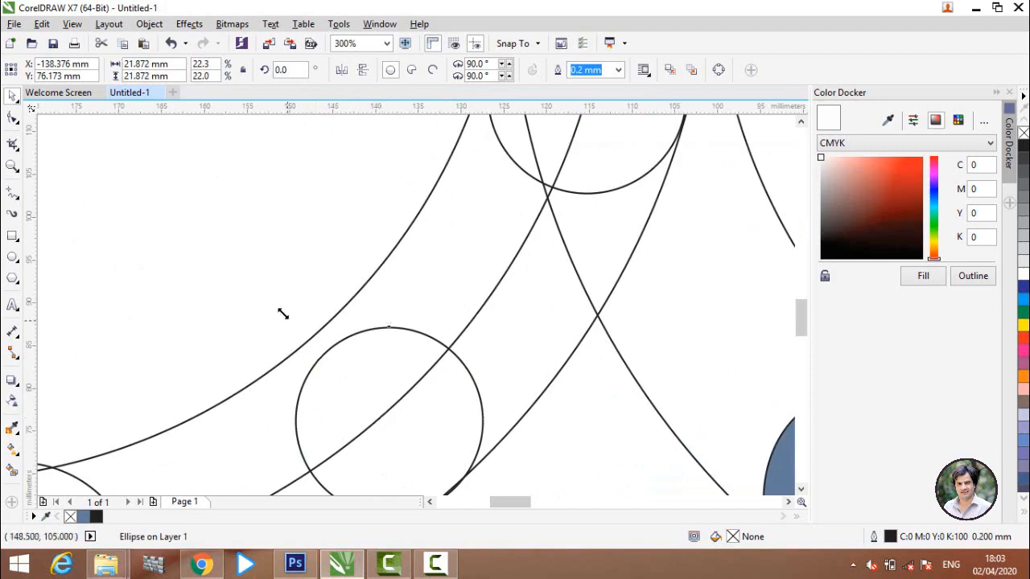
mouse_move(283, 314)
mouse_down()
mouse_move(271, 296)
mouse_move(281, 310)
mouse_up()
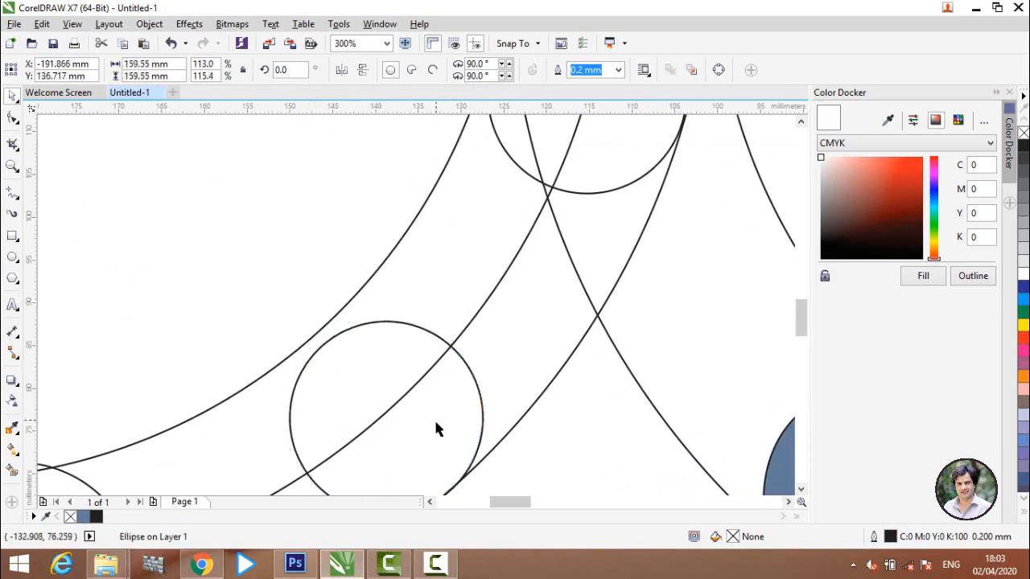
drag(386, 419, 383, 414)
scroll(382, 414, down, 2)
scroll(322, 471, up, 2)
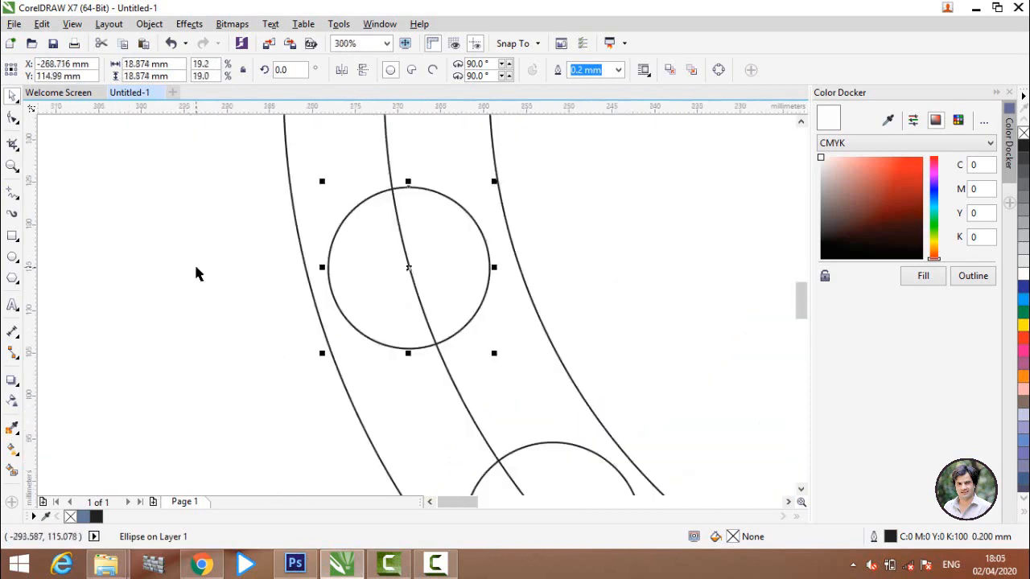
click(196, 271)
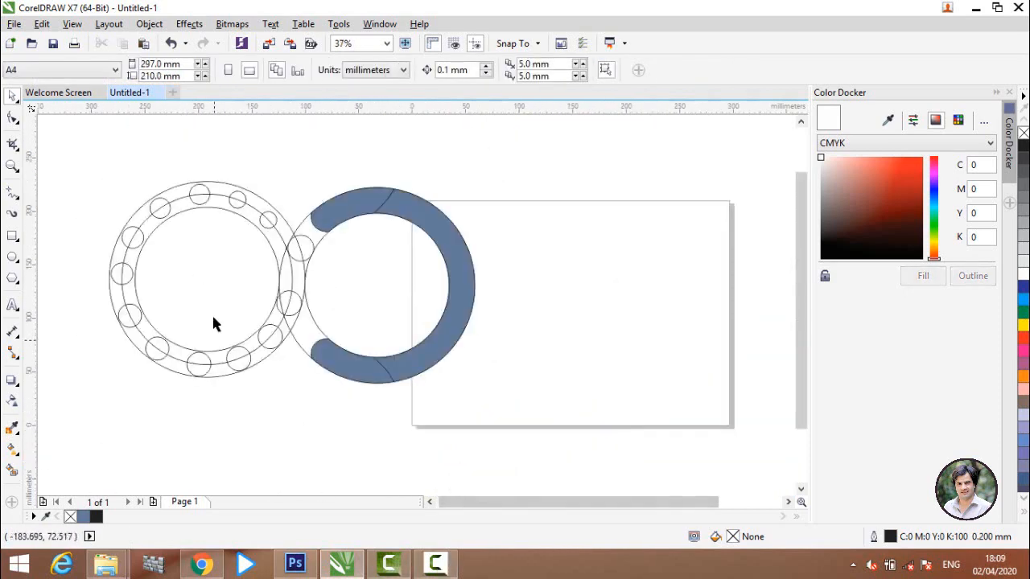
- Examine how the small circles fit along the left ring's band, especially near its upper right
scroll(283, 253, up, 1)
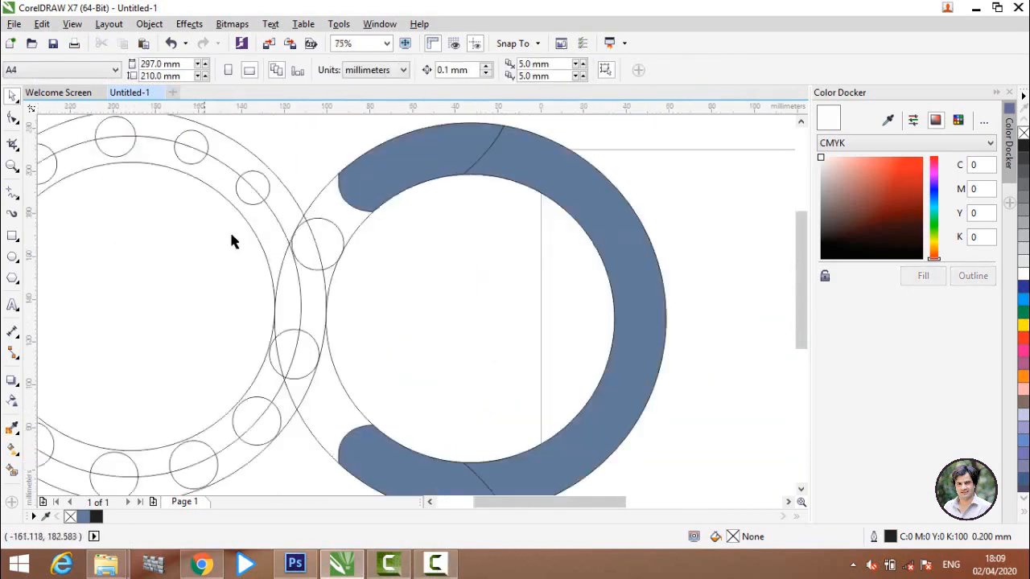
scroll(229, 230, down, 1)
scroll(217, 197, up, 1)
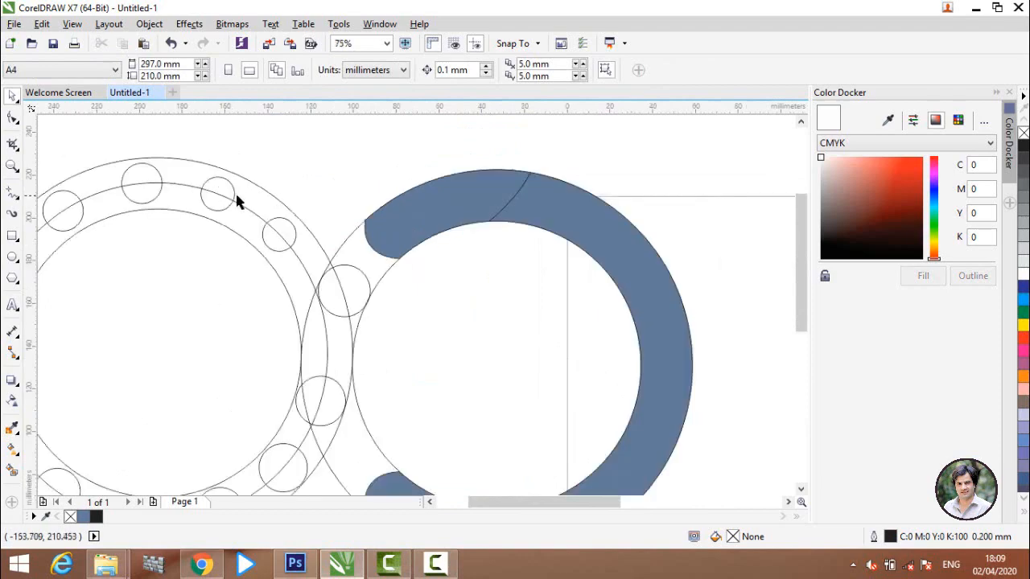
click(228, 195)
scroll(262, 228, up, 2)
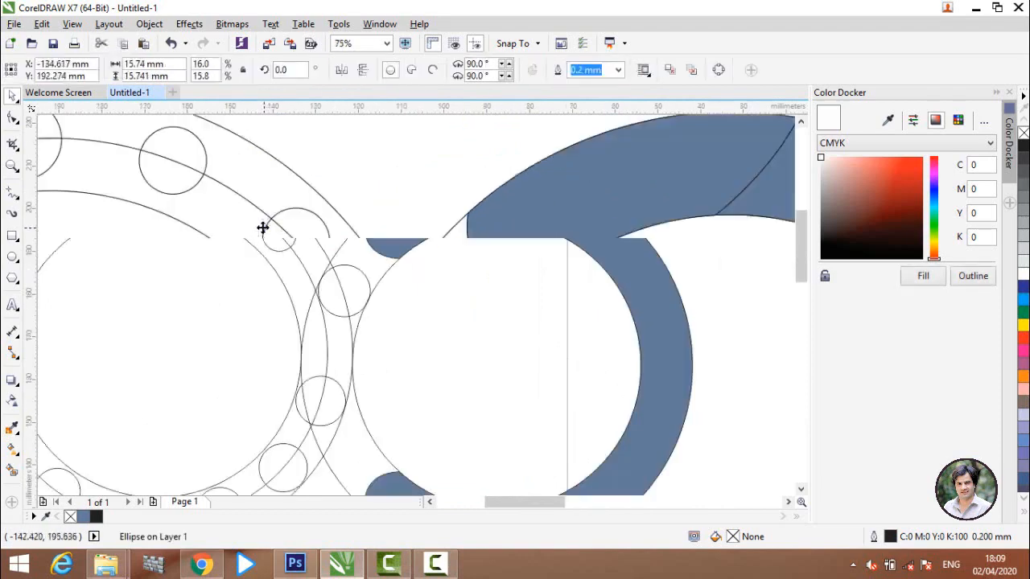
click(476, 211)
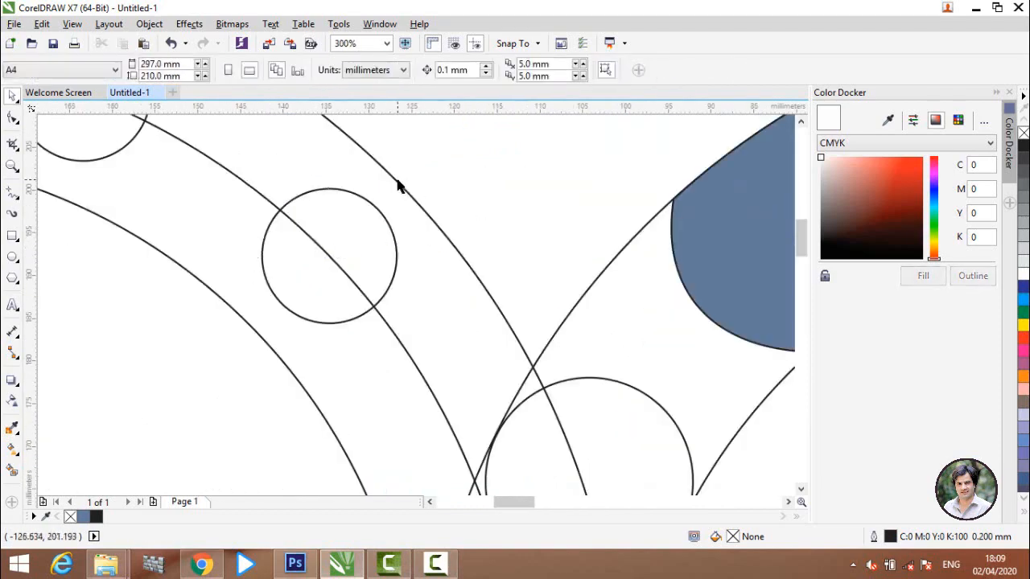
scroll(397, 184, down, 3)
scroll(193, 208, down, 2)
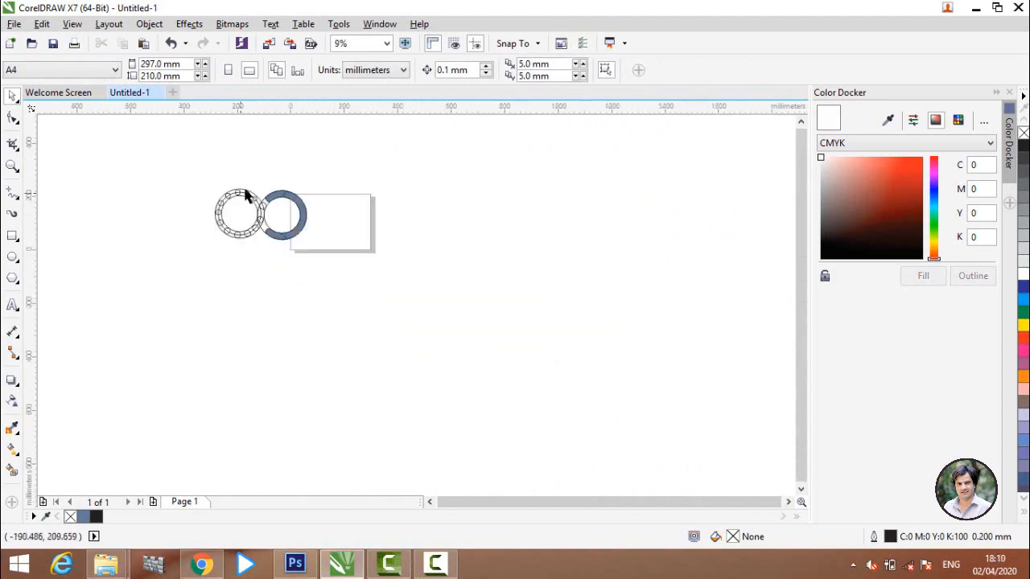
- Delete the guide circle running midway through the left ring's band
scroll(248, 197, up, 2)
drag(276, 232, 333, 415)
key(Delete)
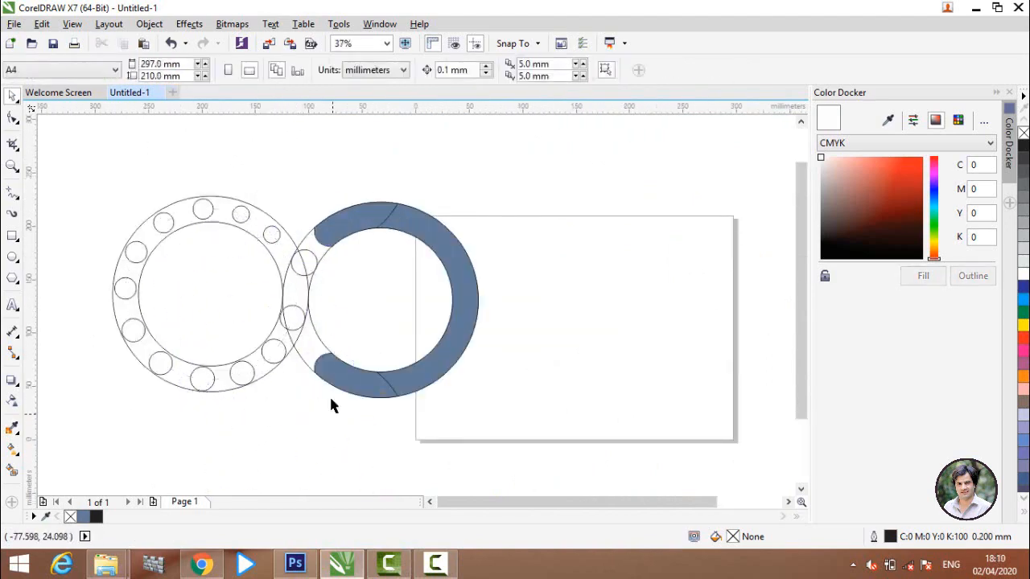
- Delete the left and right unfilled ring groups, keeping the small circles and the blue ring segments
click(254, 371)
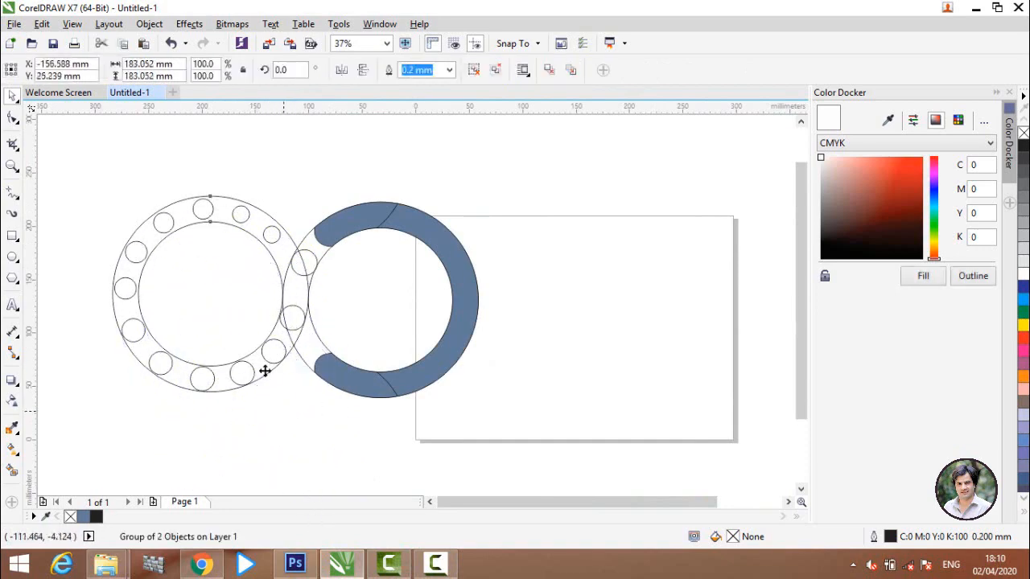
drag(265, 367, 281, 422)
key(Delete)
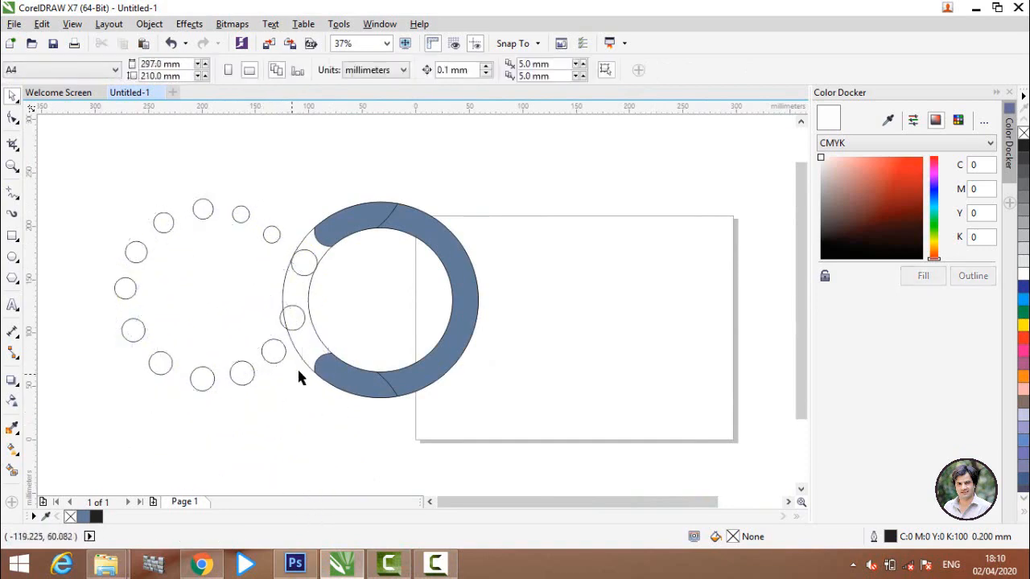
drag(310, 362, 281, 439)
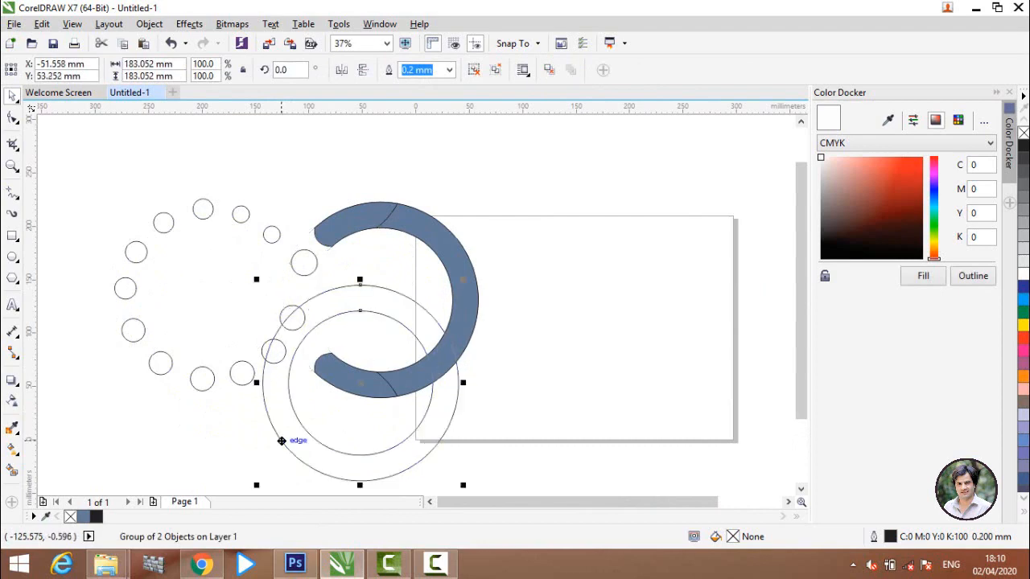
key(Delete)
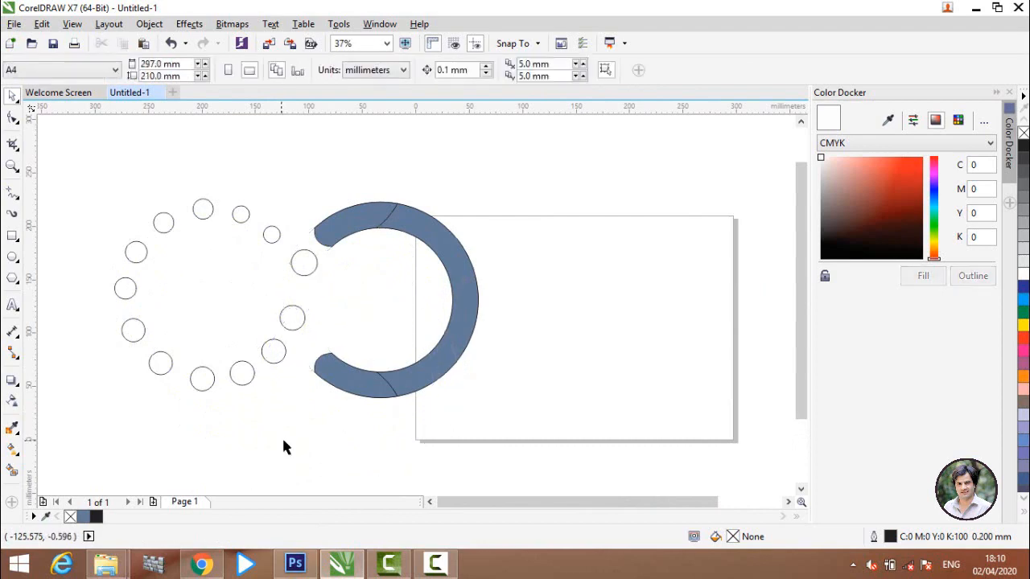
- Weld the blue segments of the right ring into one open ring shape
click(326, 244)
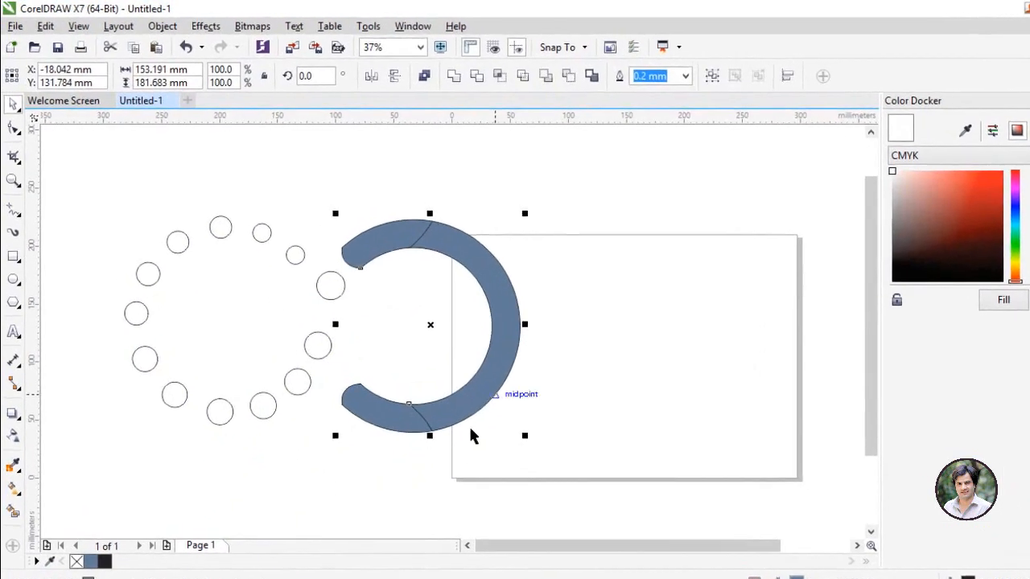
shift+click(385, 418)
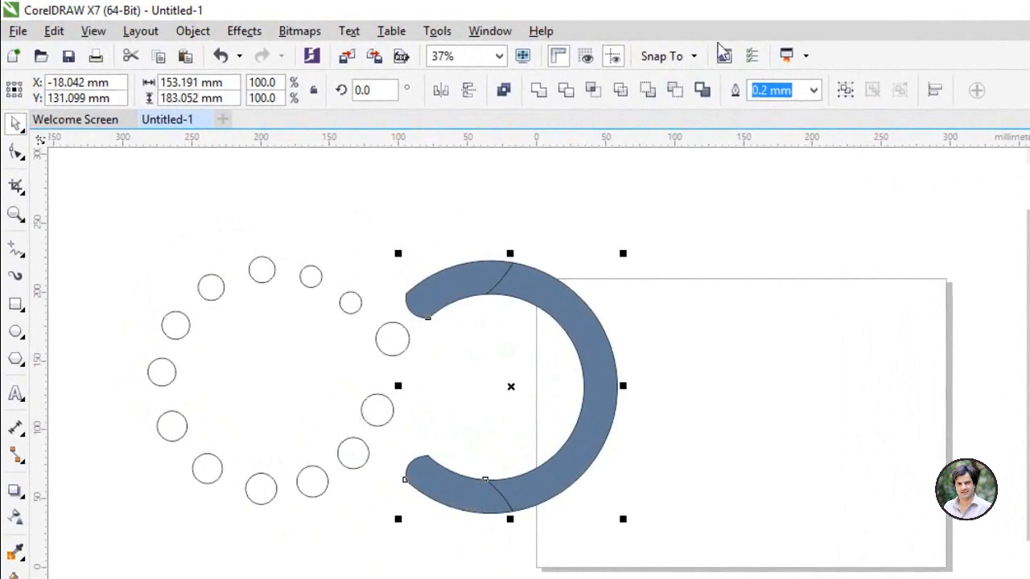
click(541, 95)
click(671, 368)
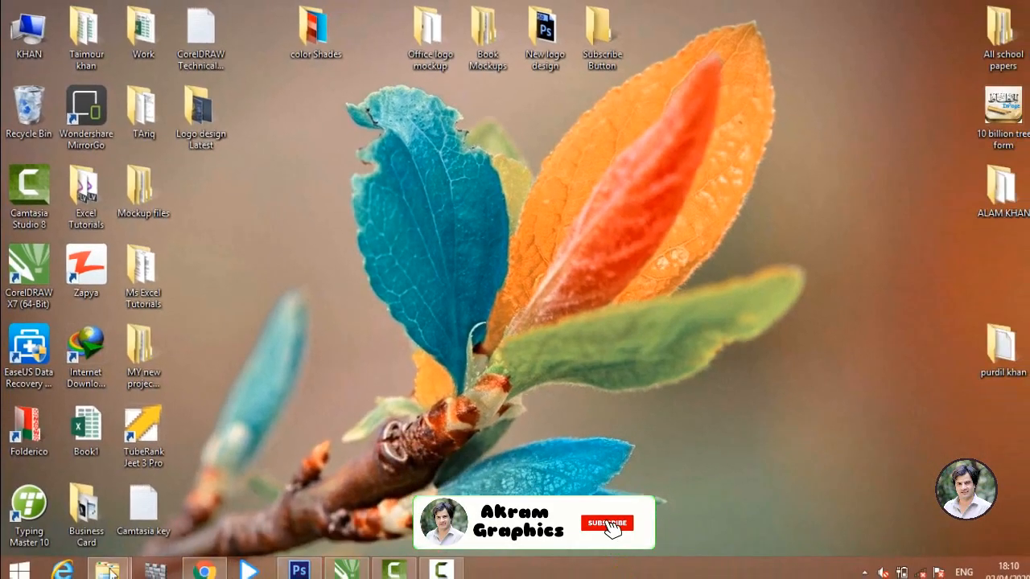
- Switch to the color Shades folder in File Explorer and bring its shades-blue-colour image onto the drawing page beside the blue ring
mouse_move(110, 570)
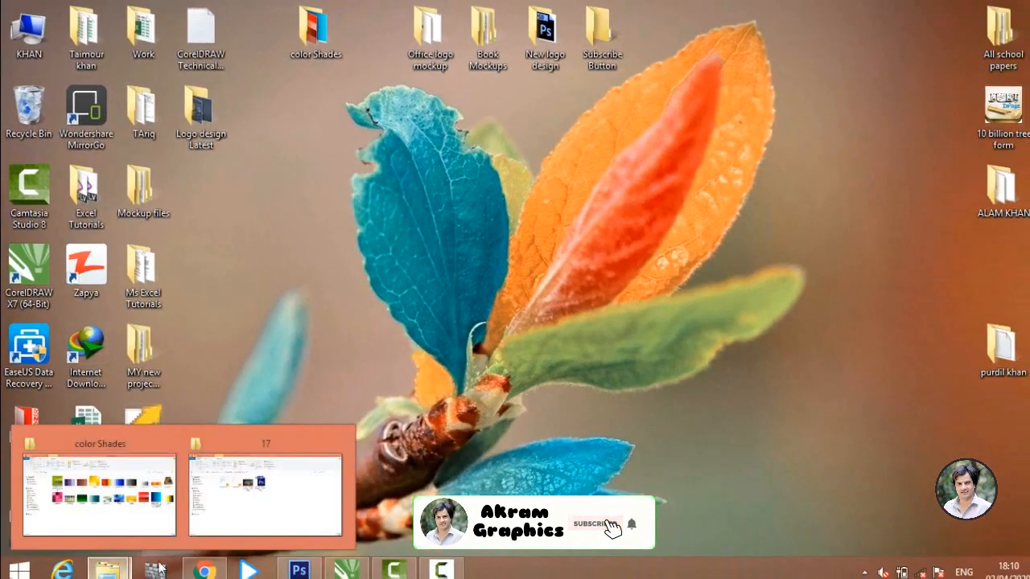
click(145, 526)
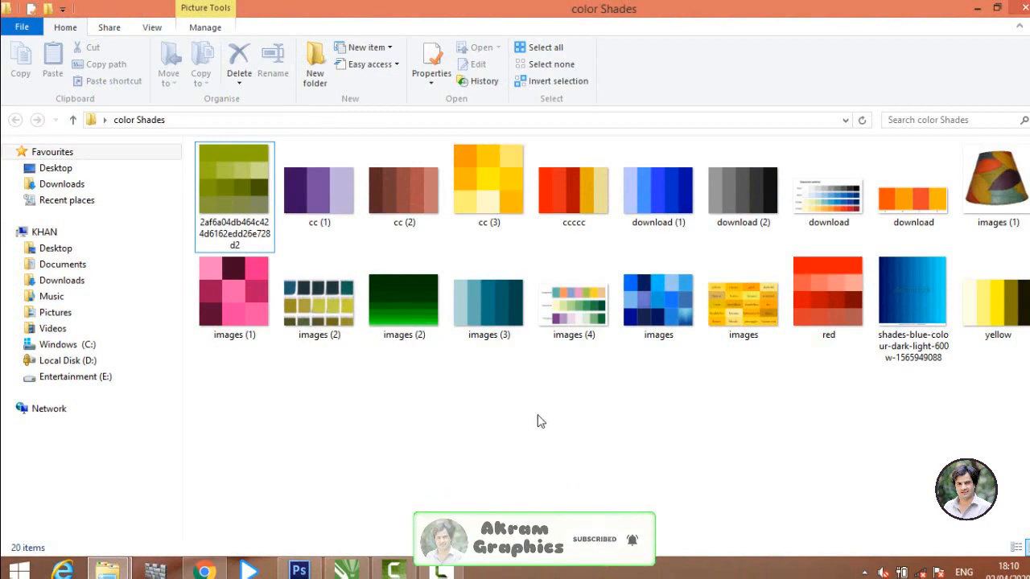
drag(913, 310, 685, 476)
drag(516, 372, 552, 324)
click(510, 156)
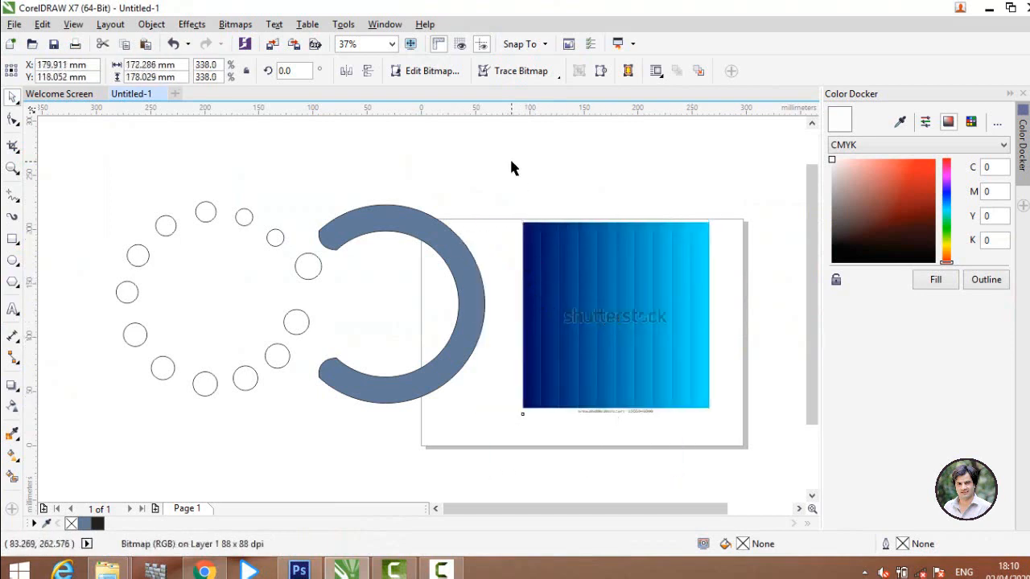
- Sample the blue #009BBC from the shades image as the fill colour for the welded ring shape
click(448, 251)
click(902, 122)
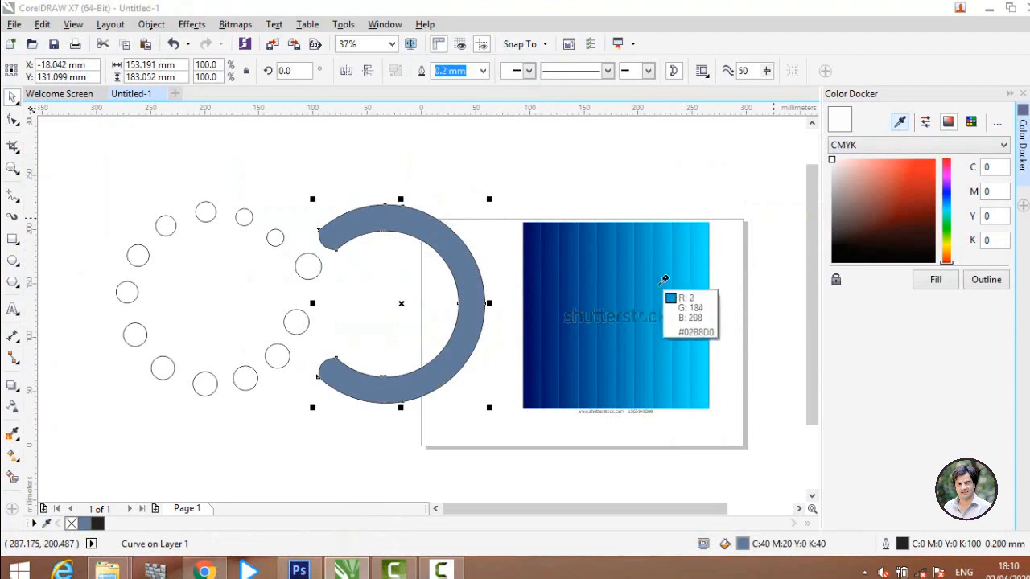
click(644, 279)
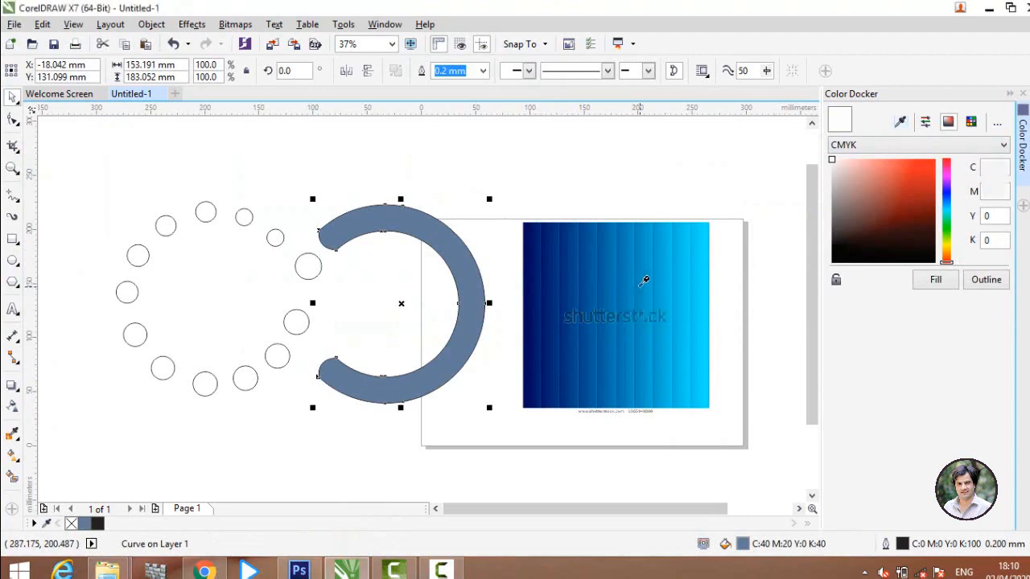
click(934, 282)
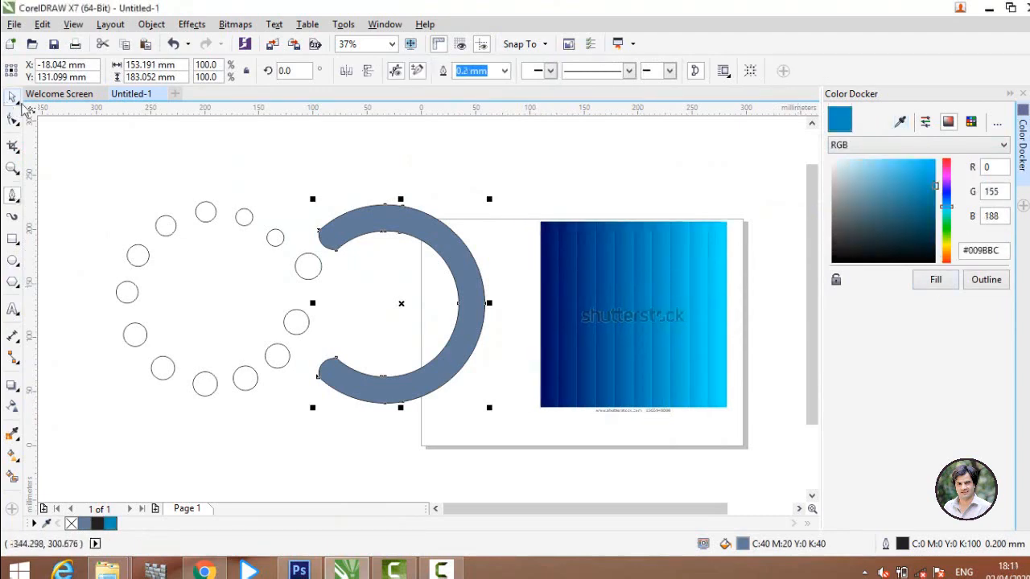
- Remove the fill from the welded open ring so that only its outline remains
click(457, 271)
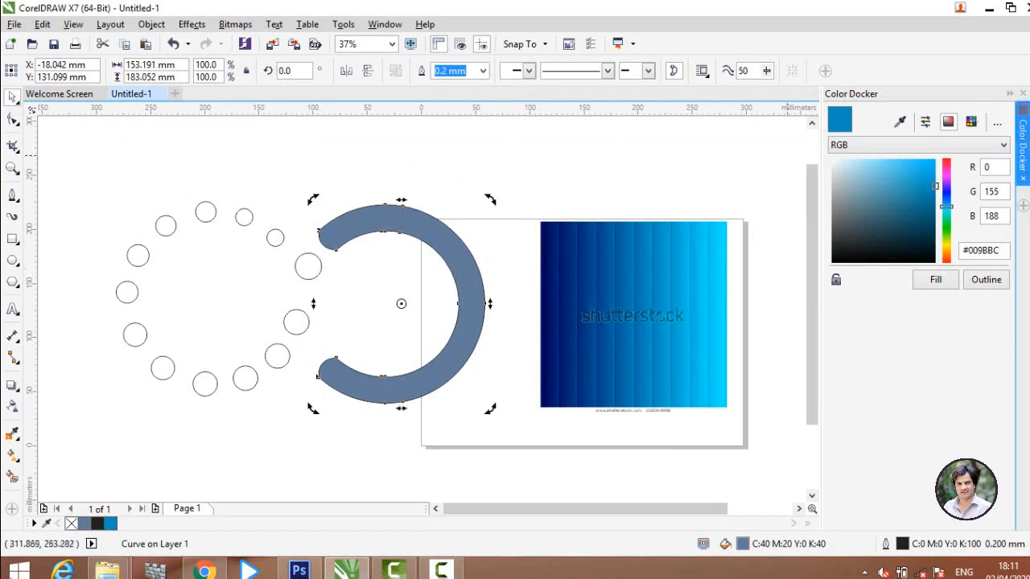
click(1027, 120)
click(483, 166)
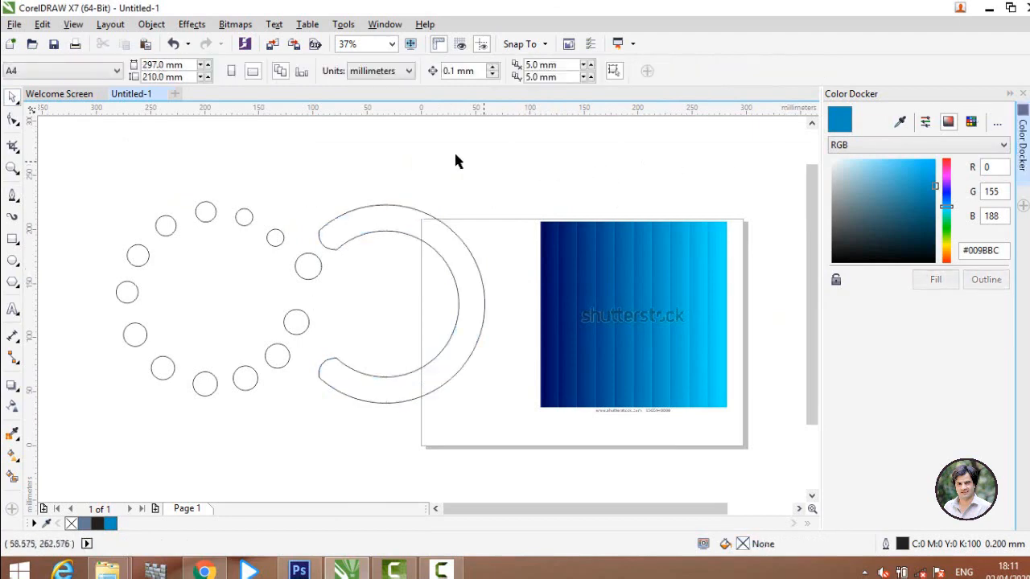
- Draw a straight Pen line about 93 mm wide and 22 mm high, slanting down across the ring's upper right band
click(12, 196)
scroll(415, 241, up, 2)
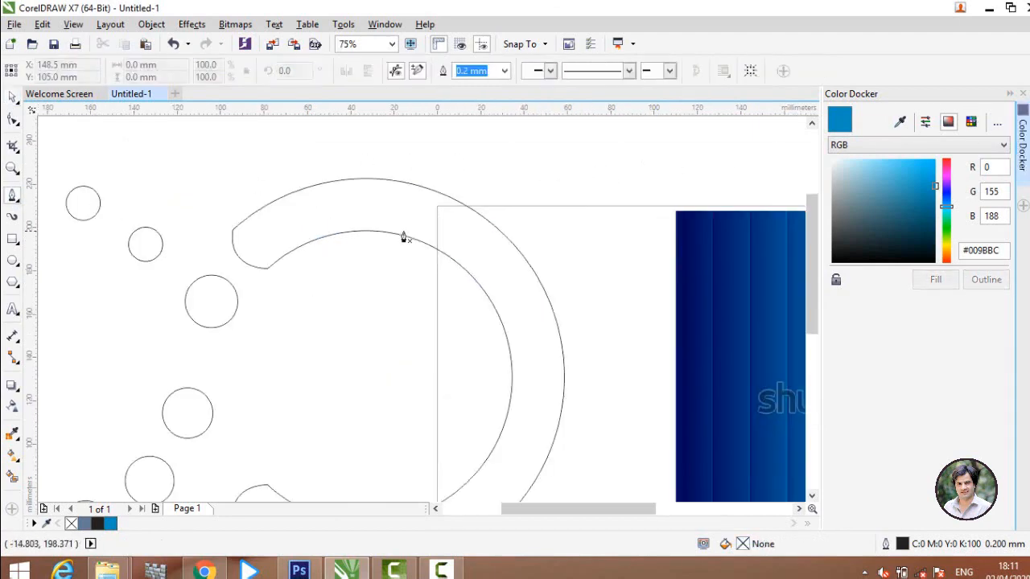
click(395, 235)
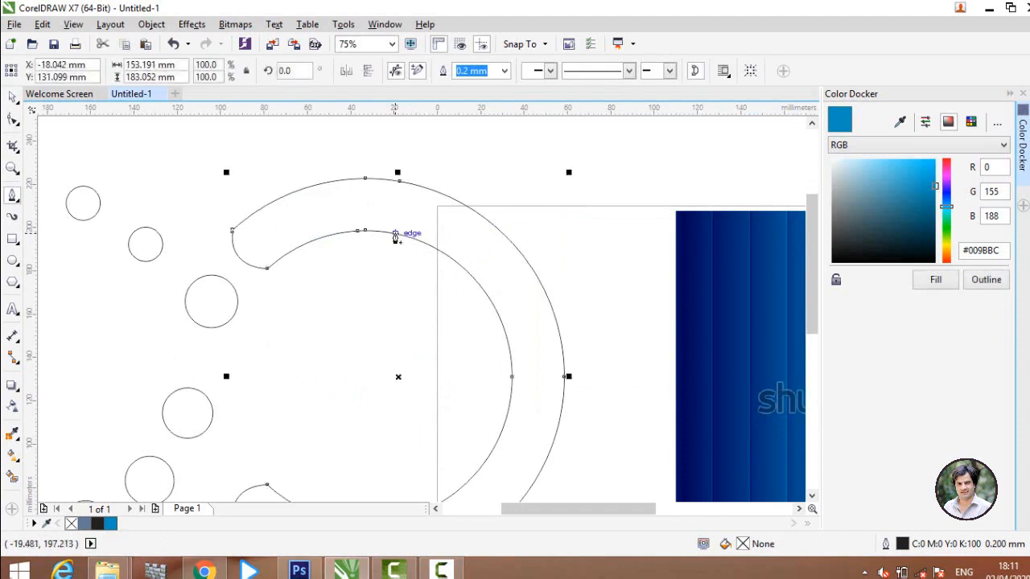
key(Escape)
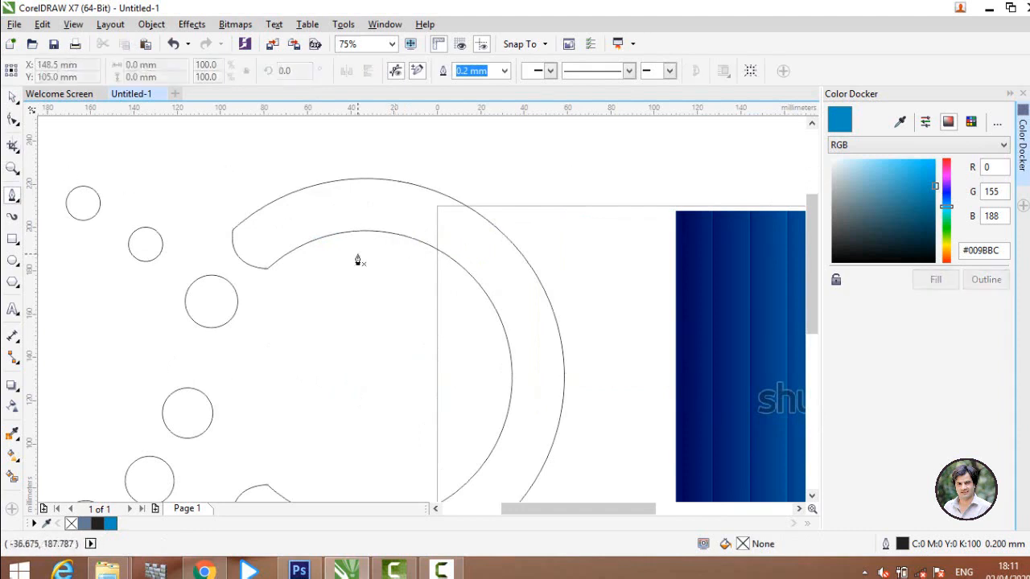
click(363, 248)
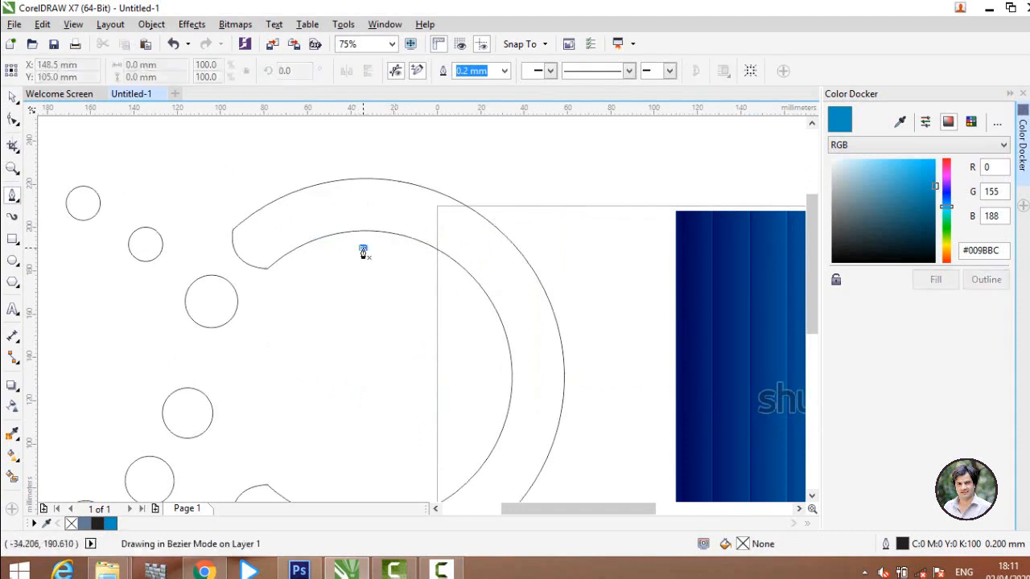
click(565, 294)
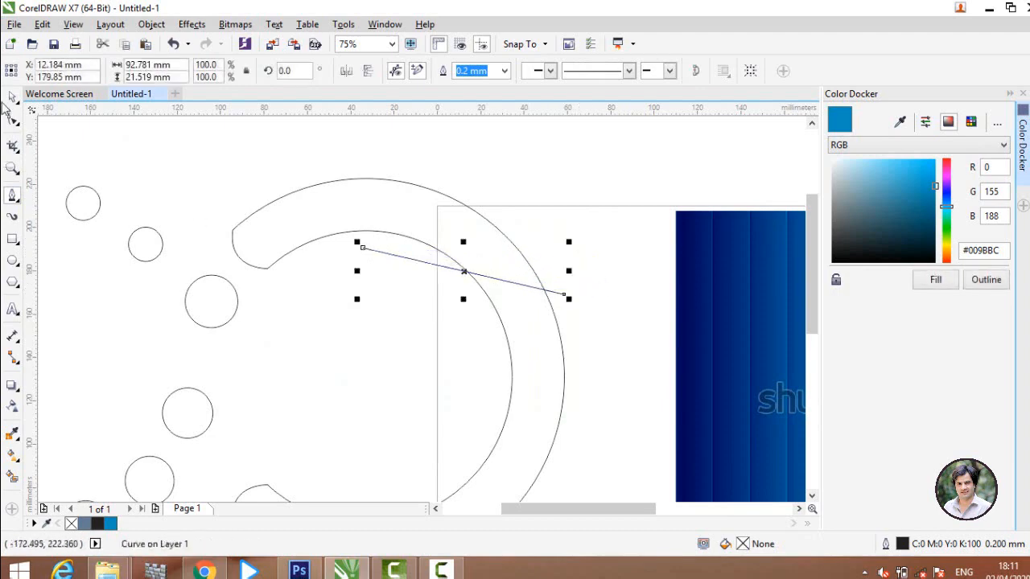
- Convert the slanting line to a curve and bend it upward into an arch
click(10, 122)
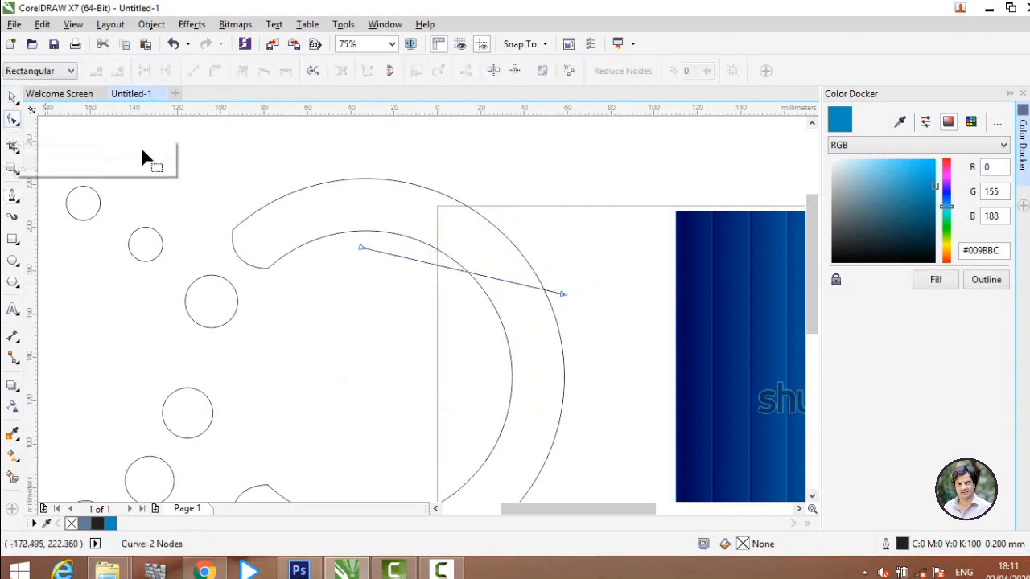
click(441, 267)
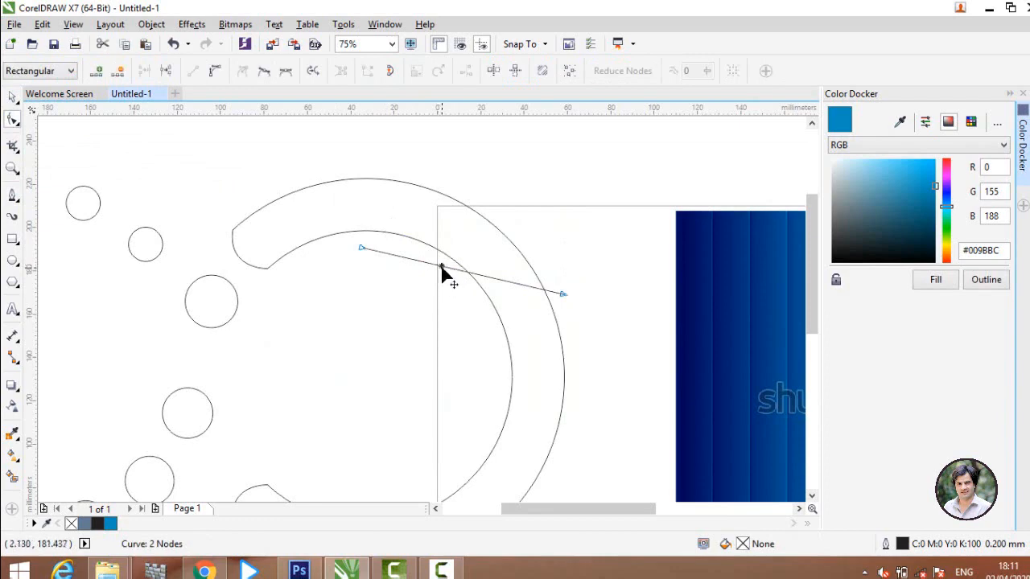
click(214, 72)
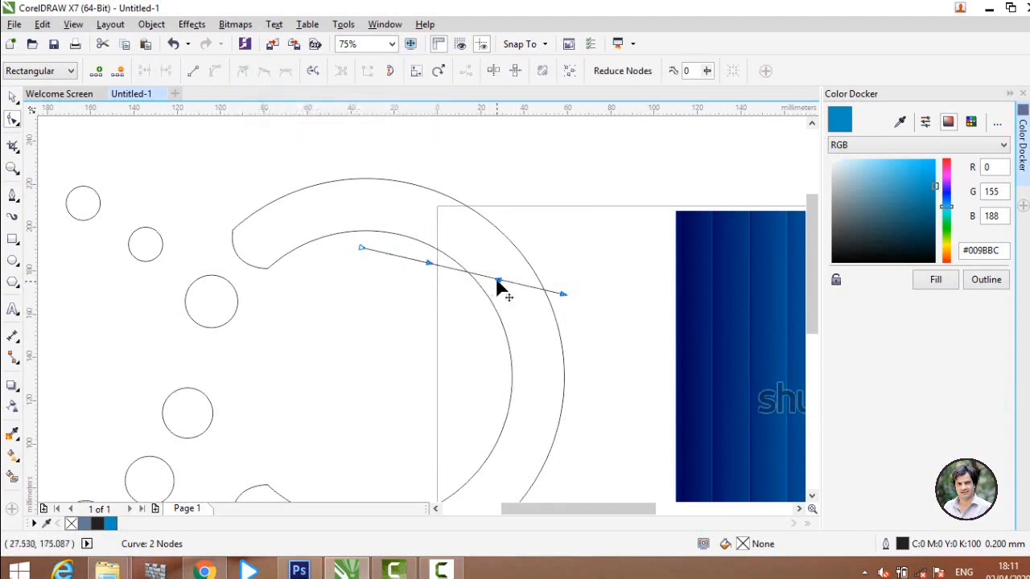
drag(499, 283, 416, 251)
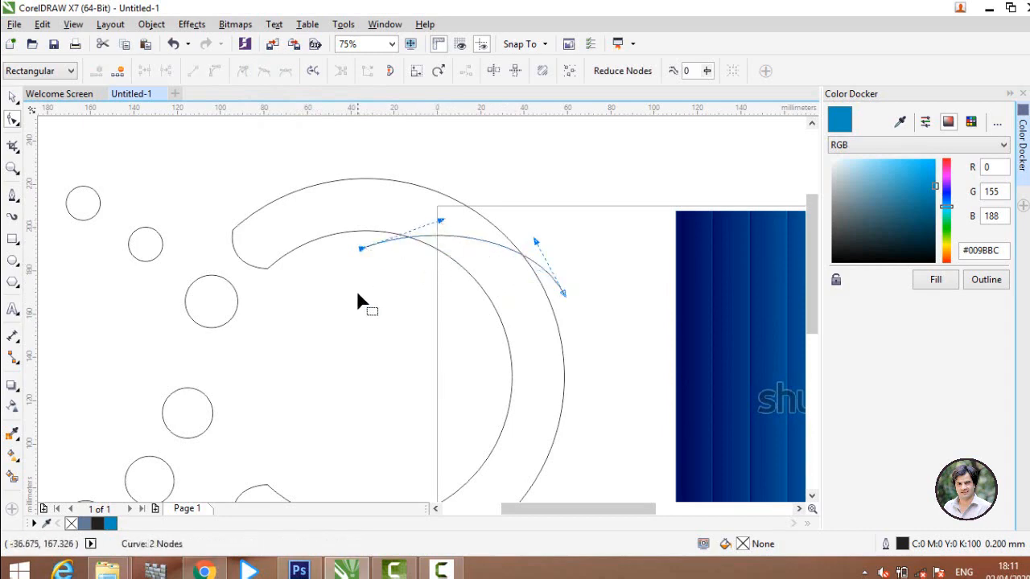
- Snap the curve's left end onto the ring's inner edge and lower its handle so the curve leaves that edge smoothly
scroll(357, 294, up, 2)
scroll(346, 233, down, 2)
scroll(351, 247, up, 3)
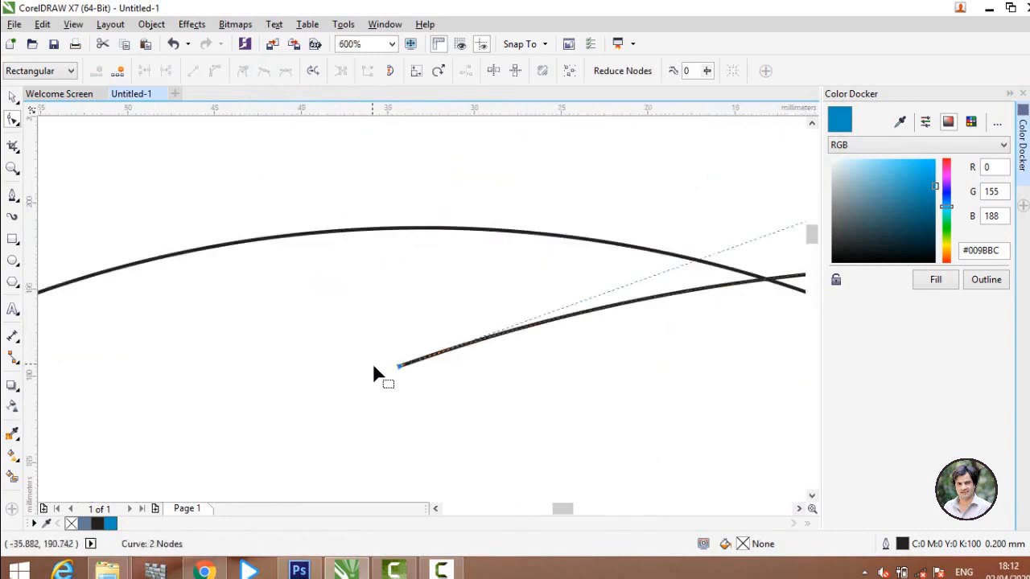
drag(400, 368, 520, 235)
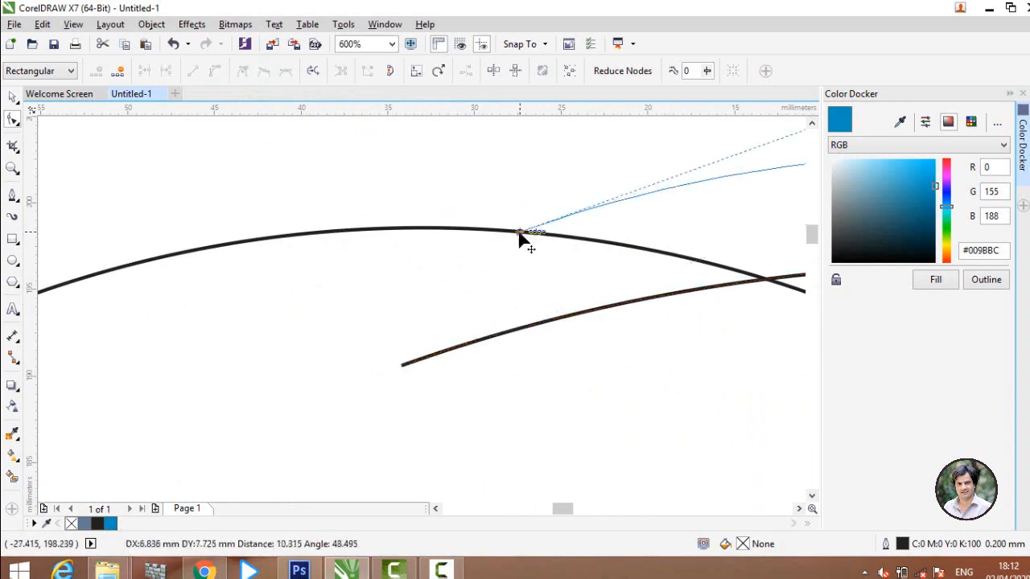
scroll(292, 299, down, 4)
scroll(354, 282, up, 1)
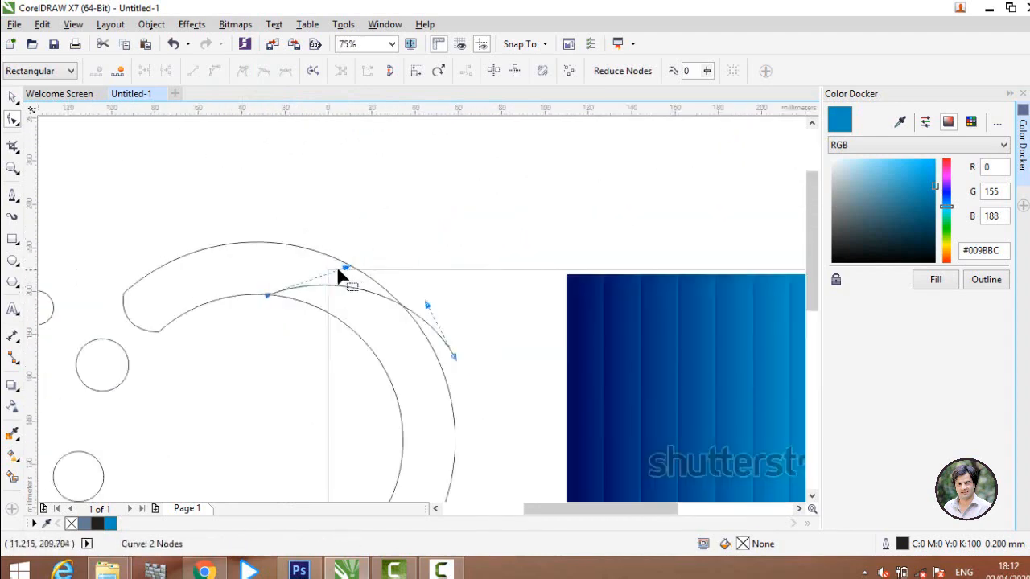
drag(347, 268, 349, 287)
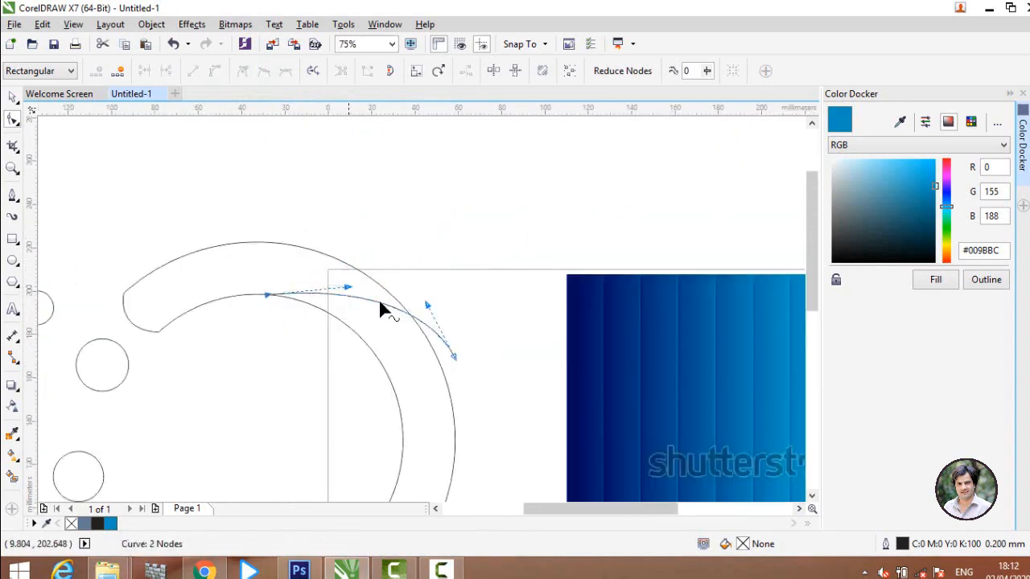
- Place the curve's right end on the ring's outer edge and adjust its handle so the curve meets that edge tangentially
scroll(458, 369, up, 2)
drag(449, 349, 402, 418)
scroll(402, 418, down, 2)
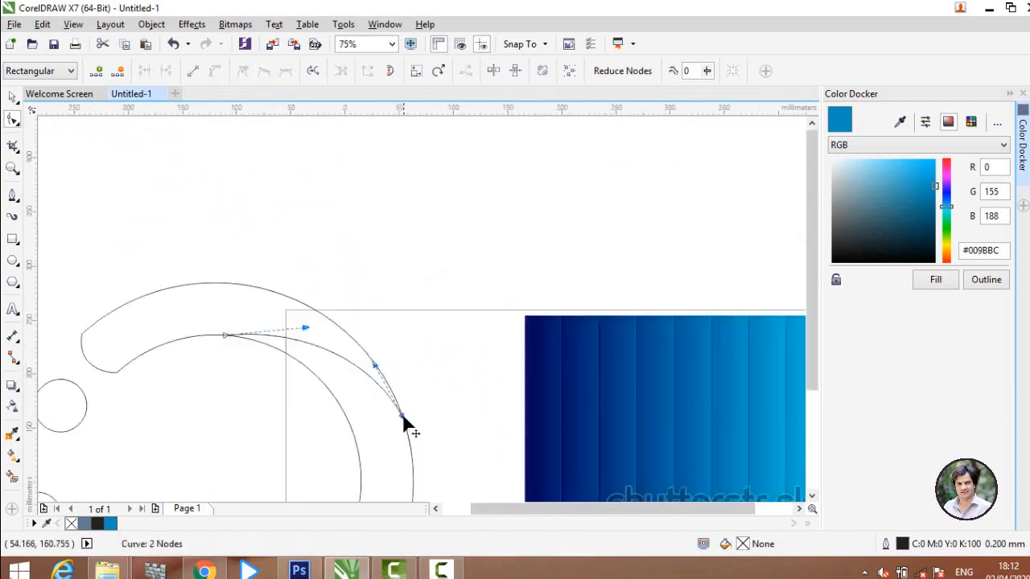
scroll(396, 384, down, 1)
scroll(410, 419, up, 3)
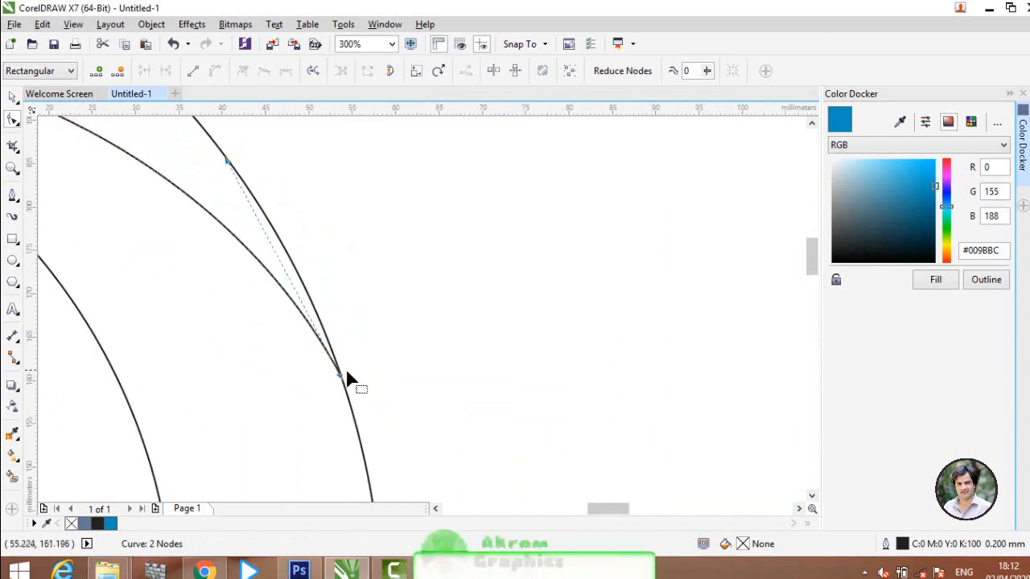
drag(340, 378, 367, 482)
scroll(374, 354, down, 2)
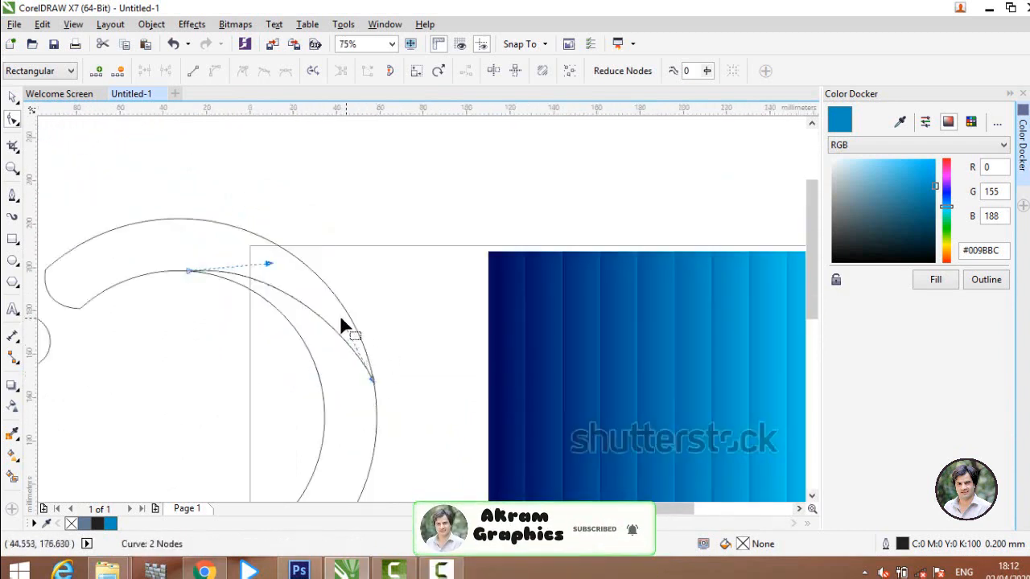
drag(347, 330, 351, 306)
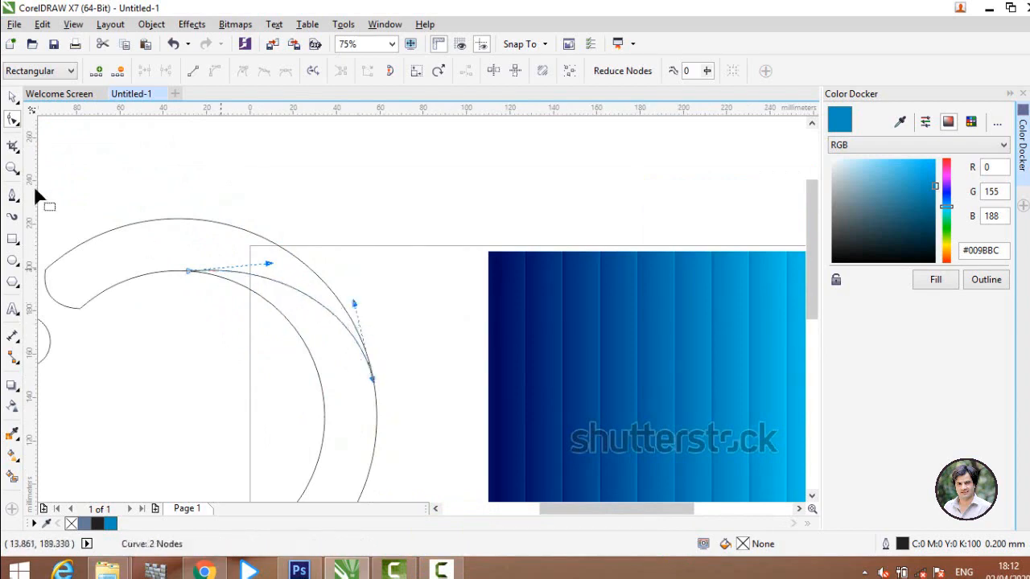
- Smart-fill the two ring regions split by the curve, the upper crescent and the lower band, with C40 M20 Y0 K40
click(14, 97)
click(147, 193)
scroll(147, 193, down, 1)
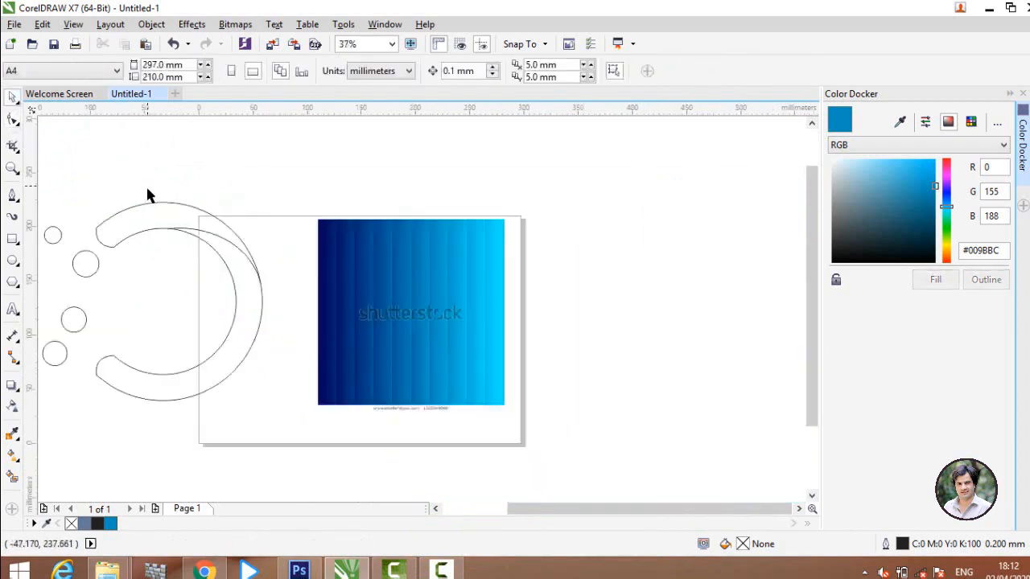
click(12, 479)
click(166, 221)
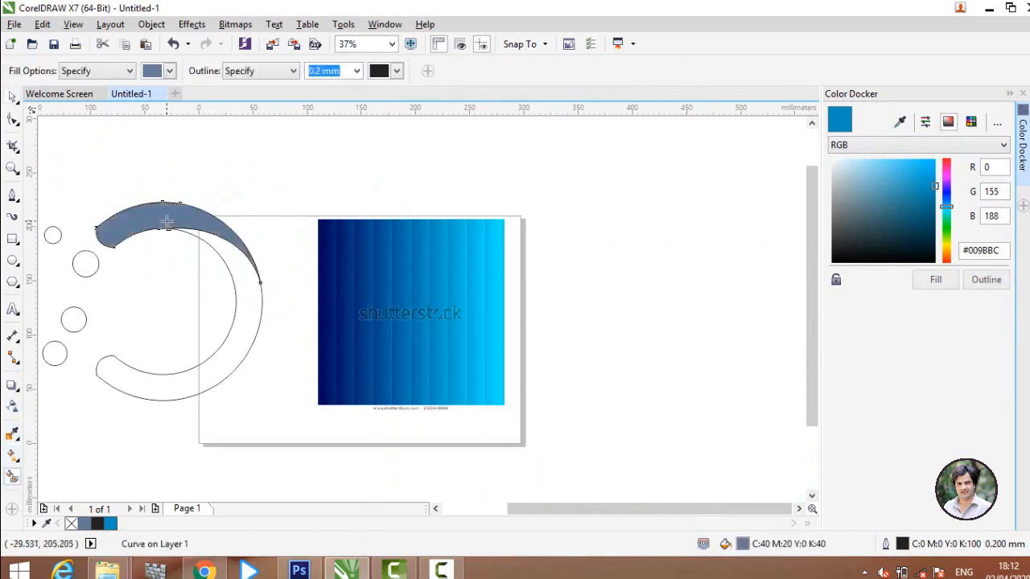
click(230, 261)
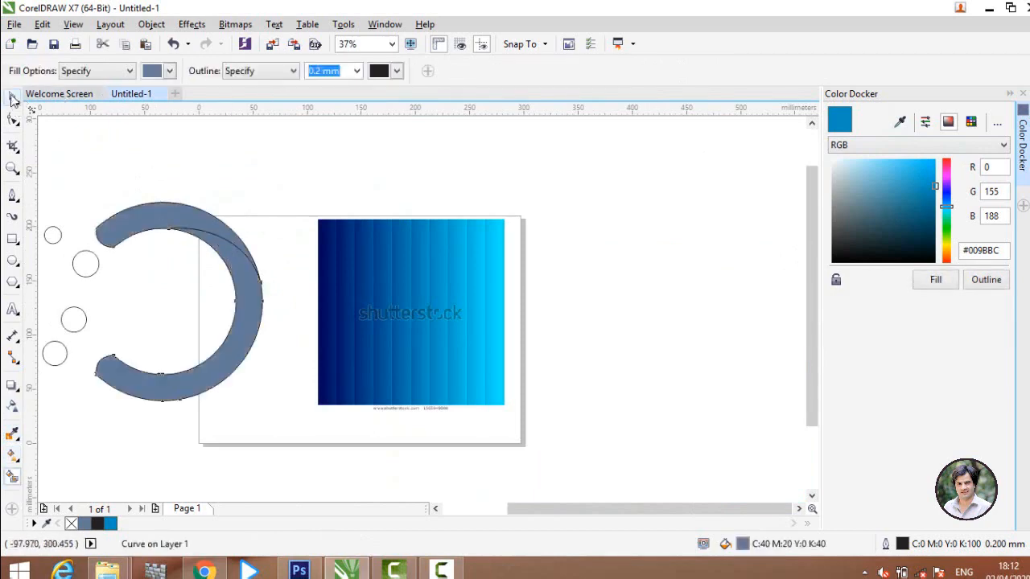
- Select the upper crescent and sample the blue #01A6C4 from the shades image as the current docker colour
click(12, 96)
click(148, 258)
click(172, 223)
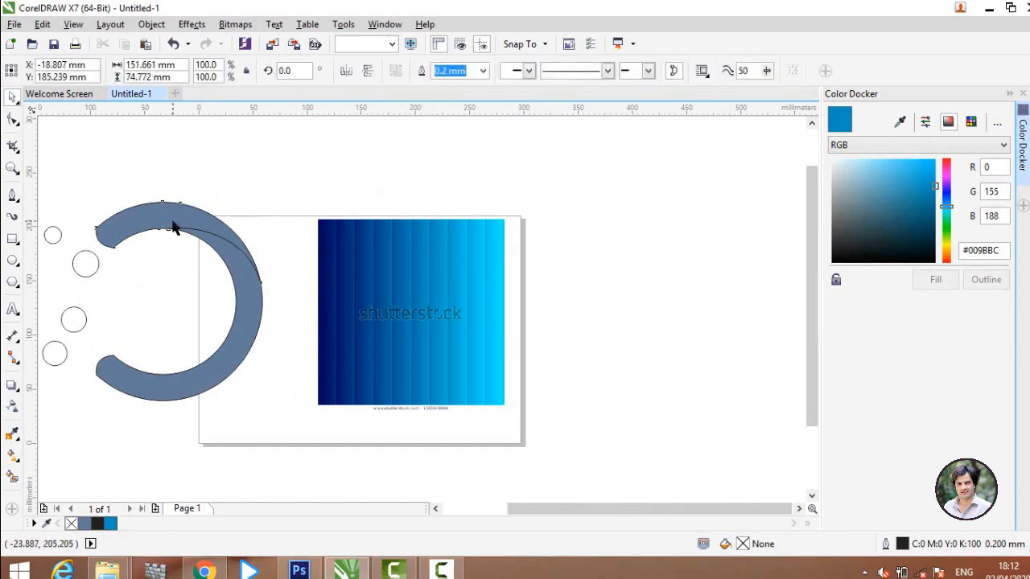
click(901, 123)
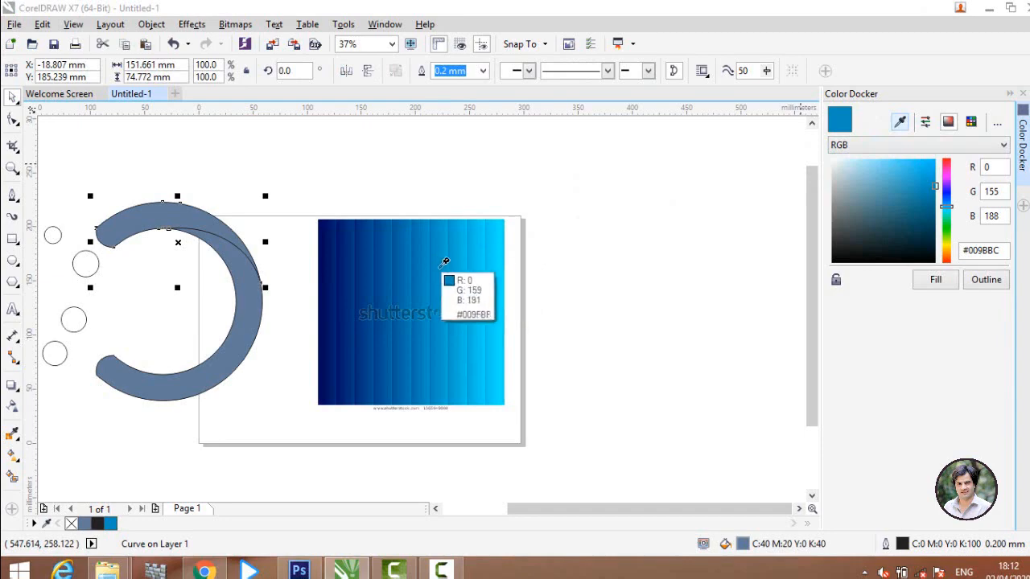
click(440, 276)
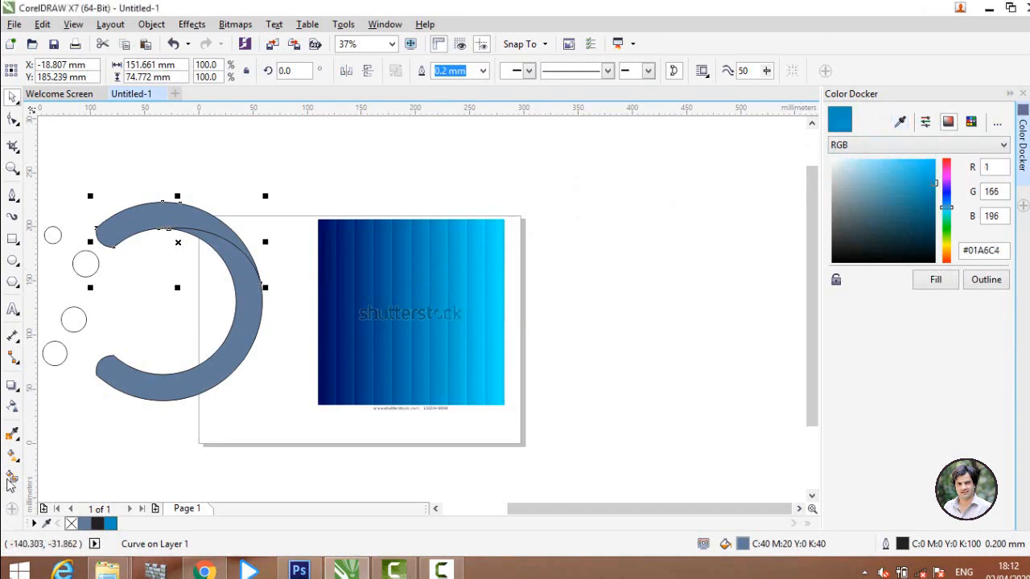
- Apply a linear fountain fill to the upper crescent and set its upper left node to the sampled blue #0099BB
click(13, 457)
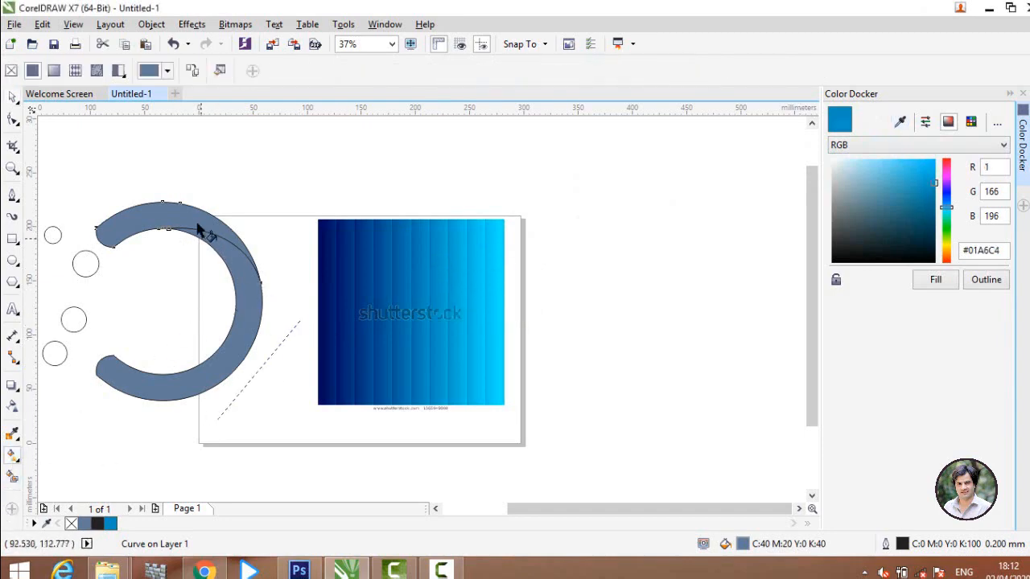
drag(197, 223, 162, 186)
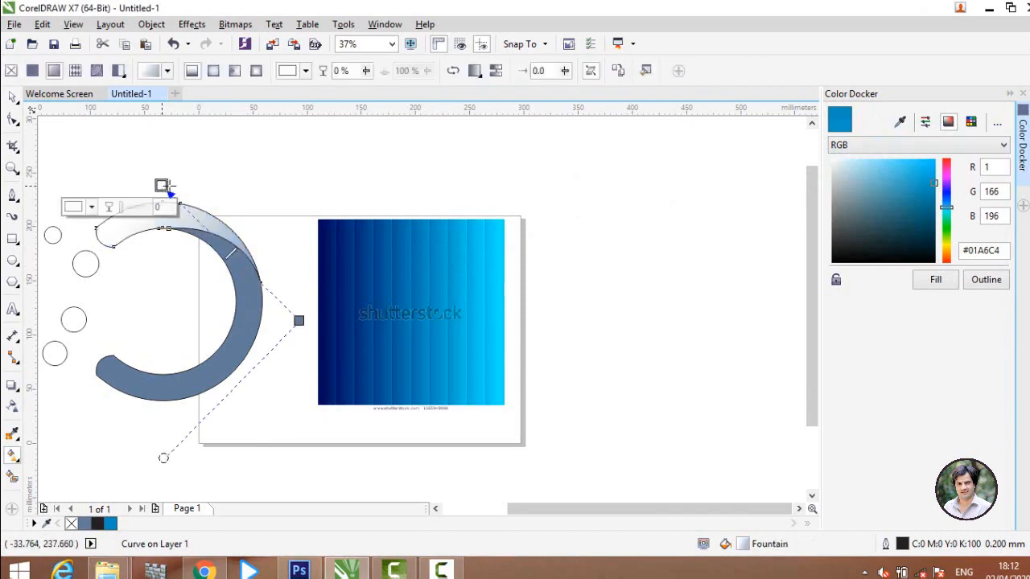
click(91, 209)
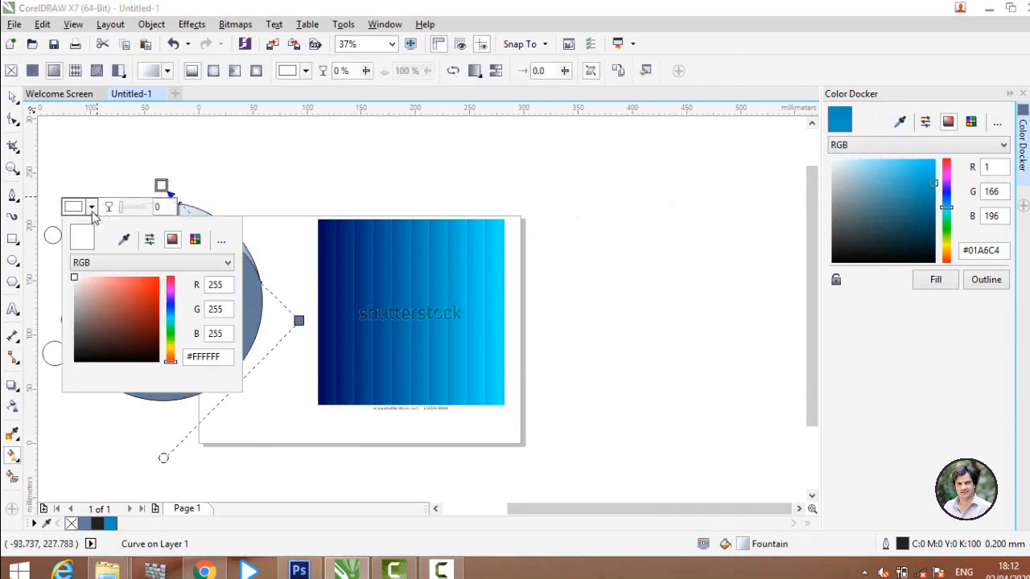
click(124, 243)
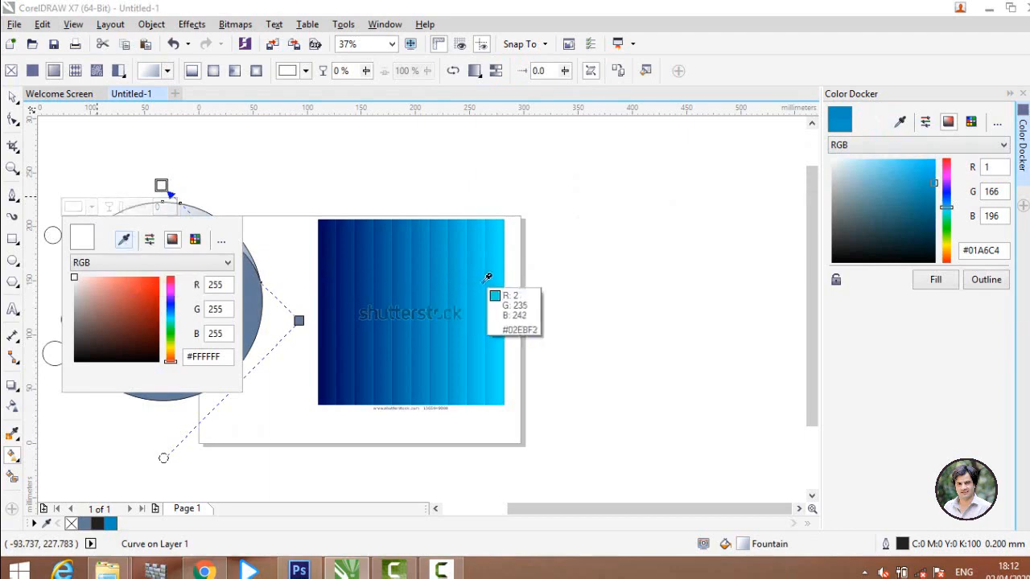
click(435, 279)
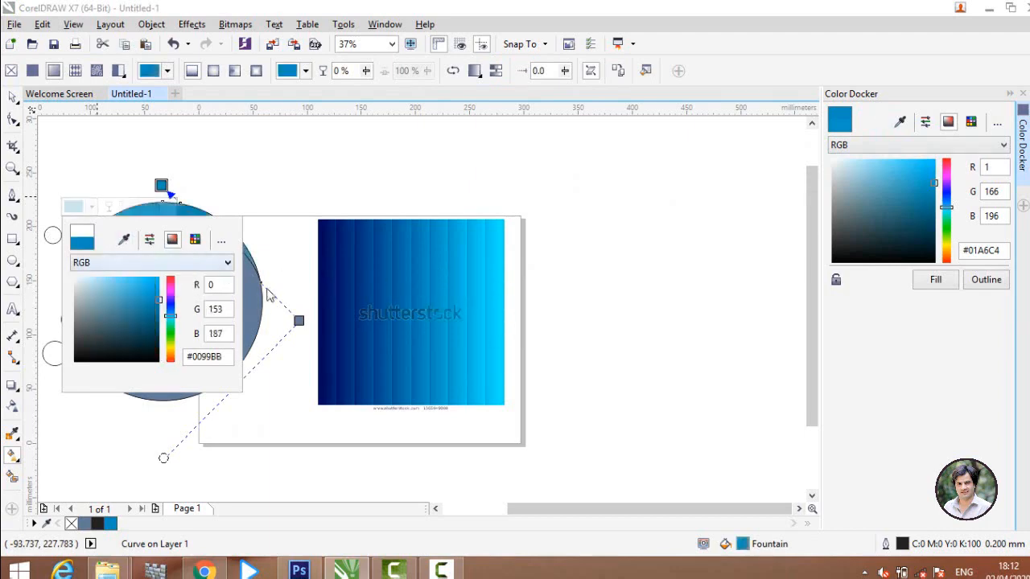
- Set the crescent gradient's lower right node to the light cyan #01F4F8 sampled from the shades image
click(298, 323)
click(298, 322)
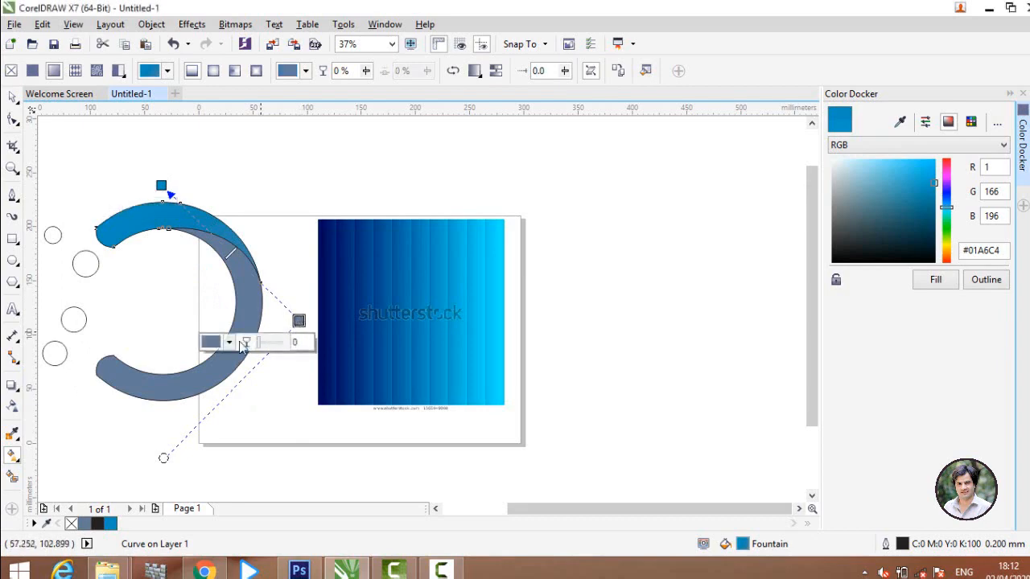
click(231, 343)
click(262, 375)
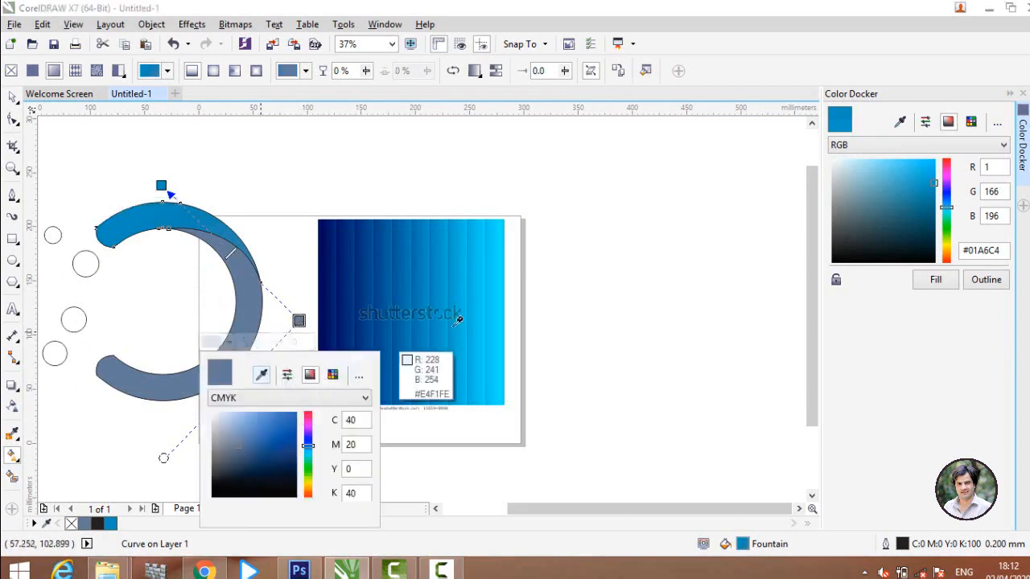
click(495, 317)
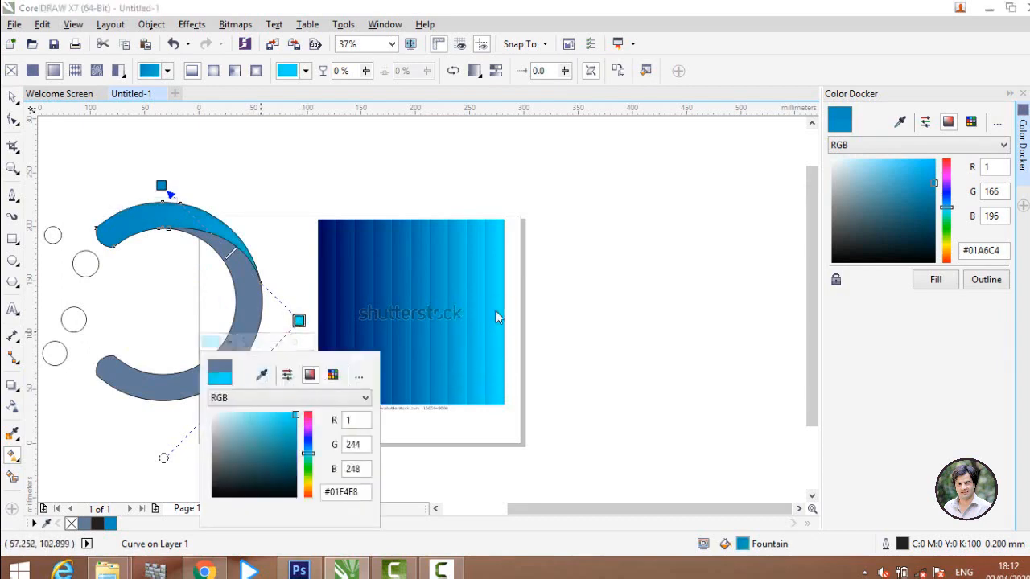
- Shorten the crescent's gradient by moving its cyan node in to the ring's outer edge, and shift the blue node slightly left
click(300, 322)
drag(298, 321, 268, 288)
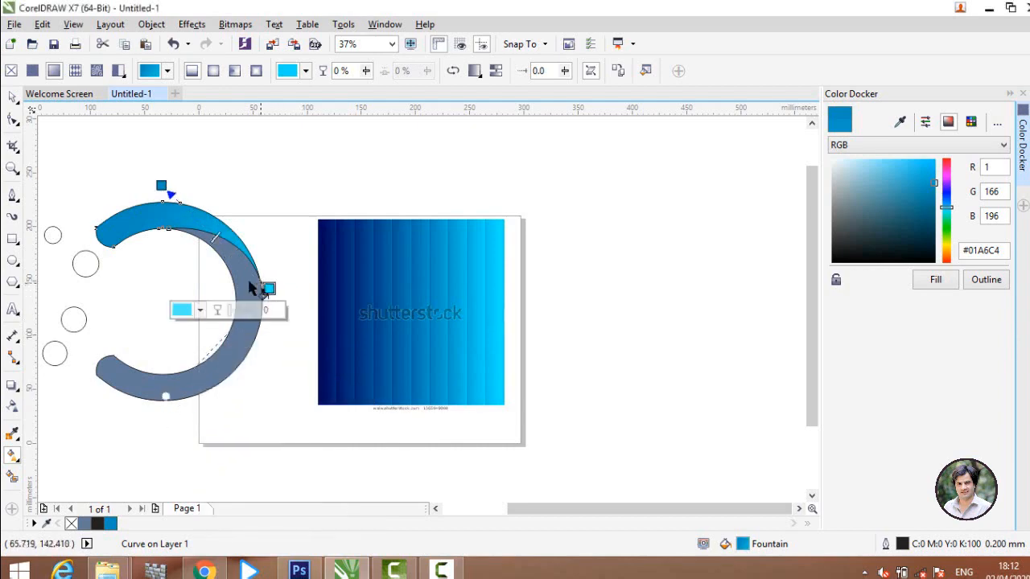
drag(159, 187, 154, 186)
- Apply a linear fountain fill to the lower ring segment and copy the upper crescent's blue gradient onto it
click(238, 342)
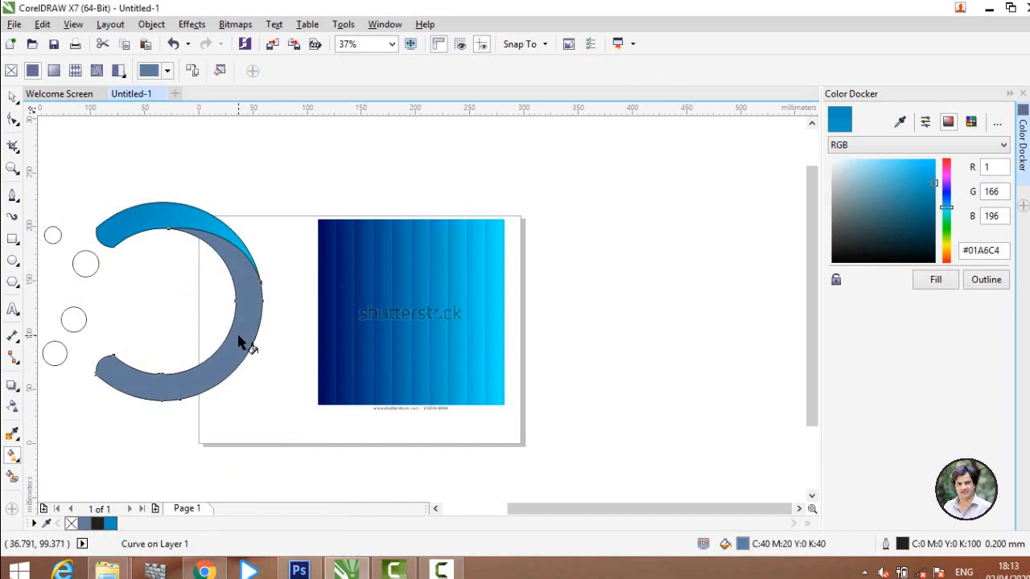
drag(274, 406, 186, 286)
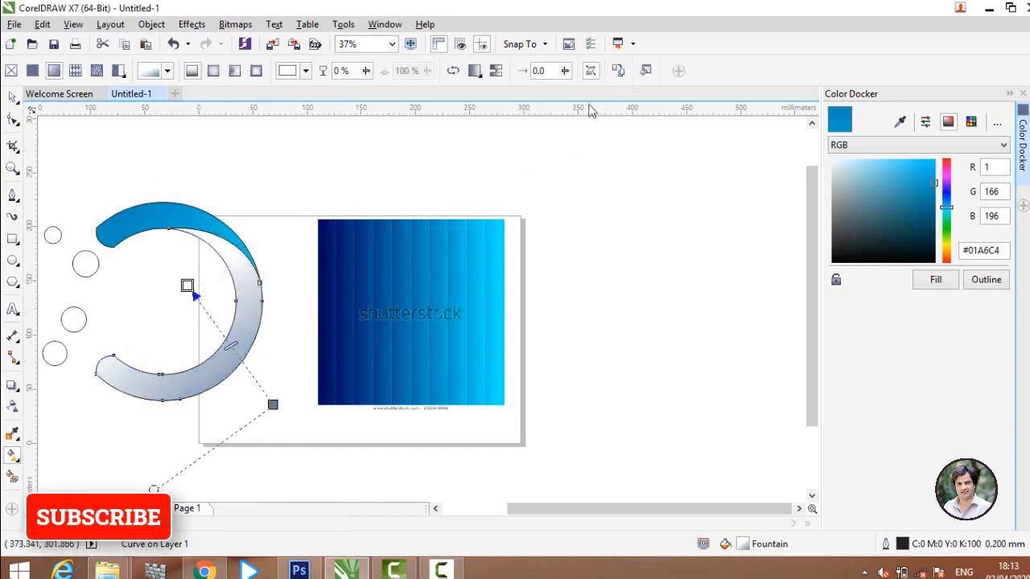
click(169, 218)
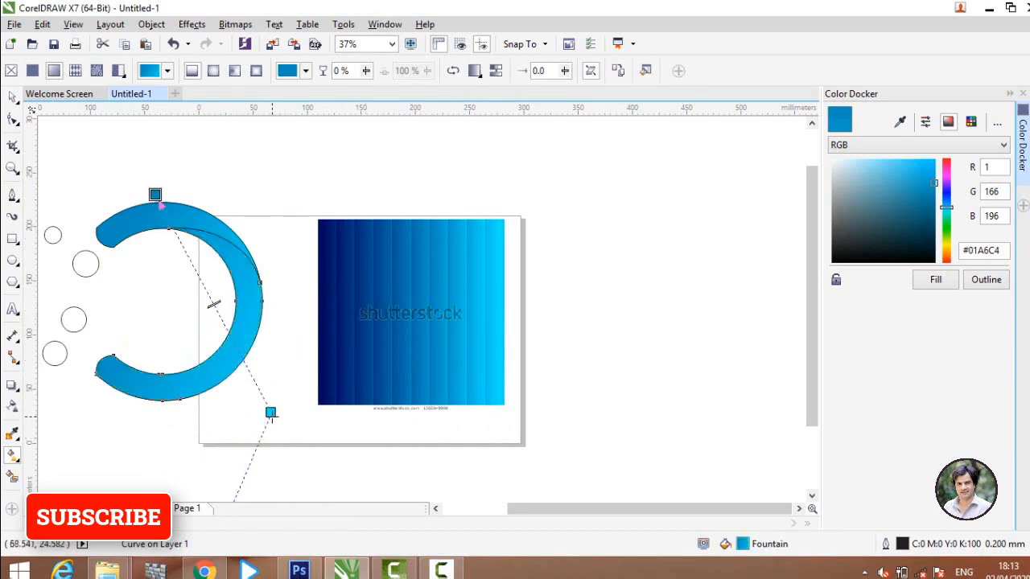
- Reposition the lower segment's gradient, with the blue node beside the ring's right outer edge and the cyan node just below its lower left part
drag(271, 415, 155, 416)
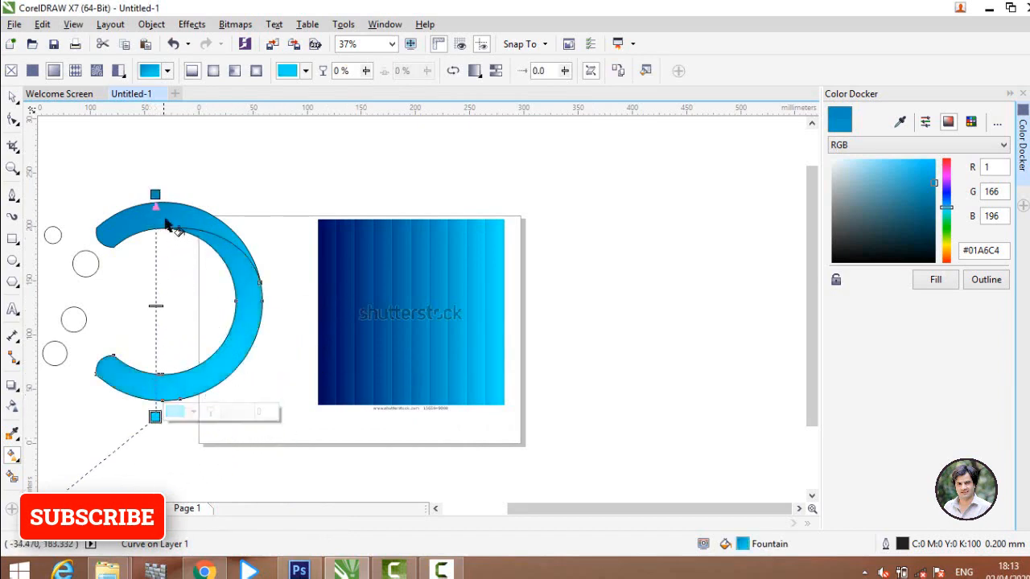
drag(155, 194, 268, 288)
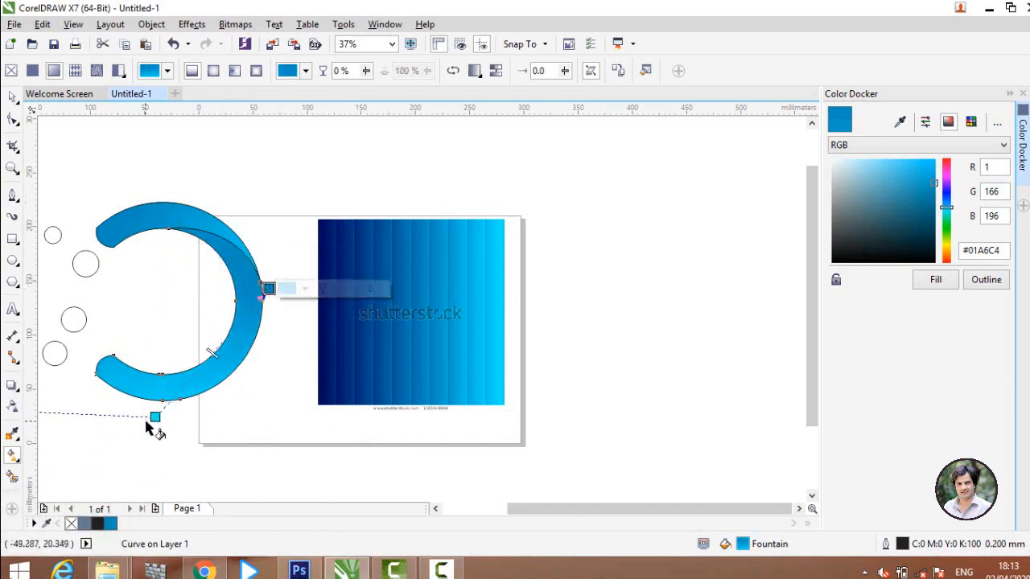
drag(154, 416, 130, 404)
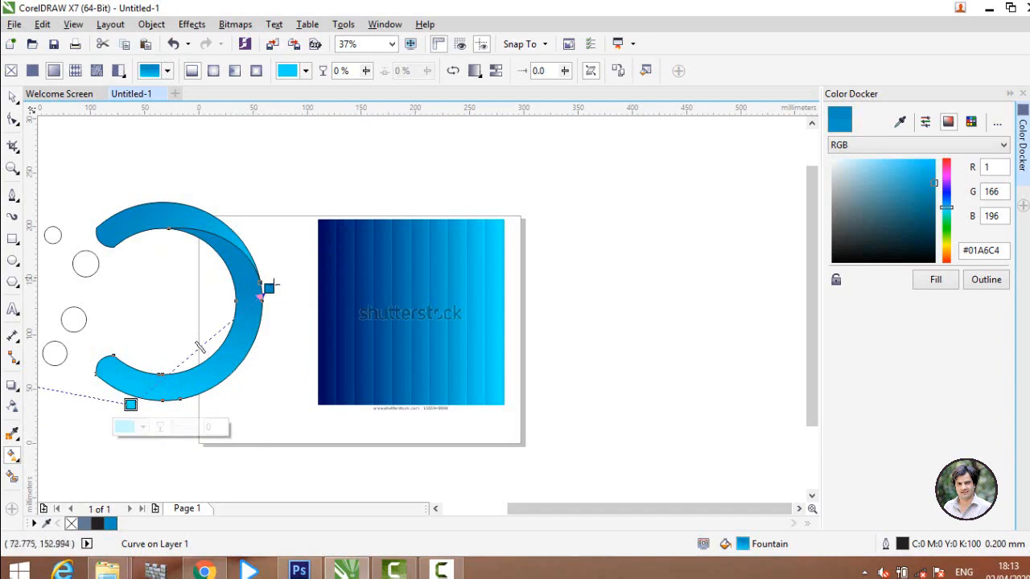
drag(270, 288, 276, 301)
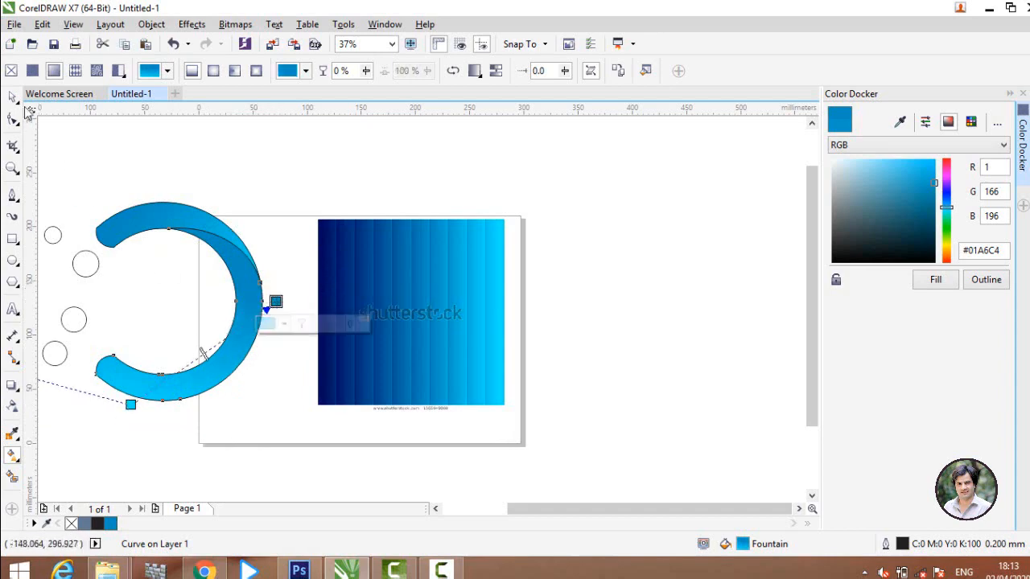
click(14, 98)
click(138, 148)
- Fill the small circles of the graduated circle with slate blue (C:40 M:20 Y:0 K:40) using Smart Fill
scroll(374, 302, down, 2)
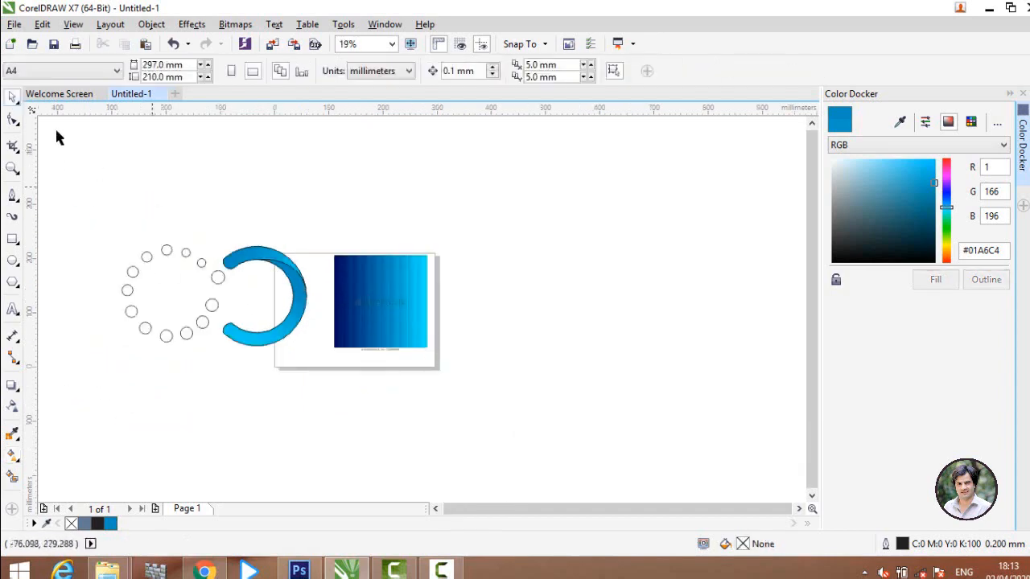
scroll(150, 269, up, 2)
scroll(150, 270, down, 1)
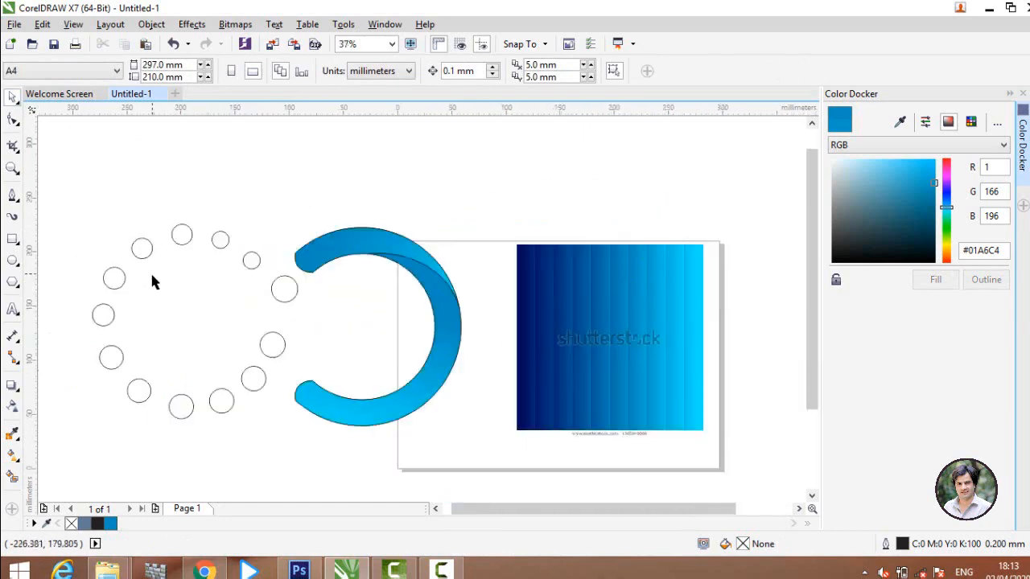
click(12, 479)
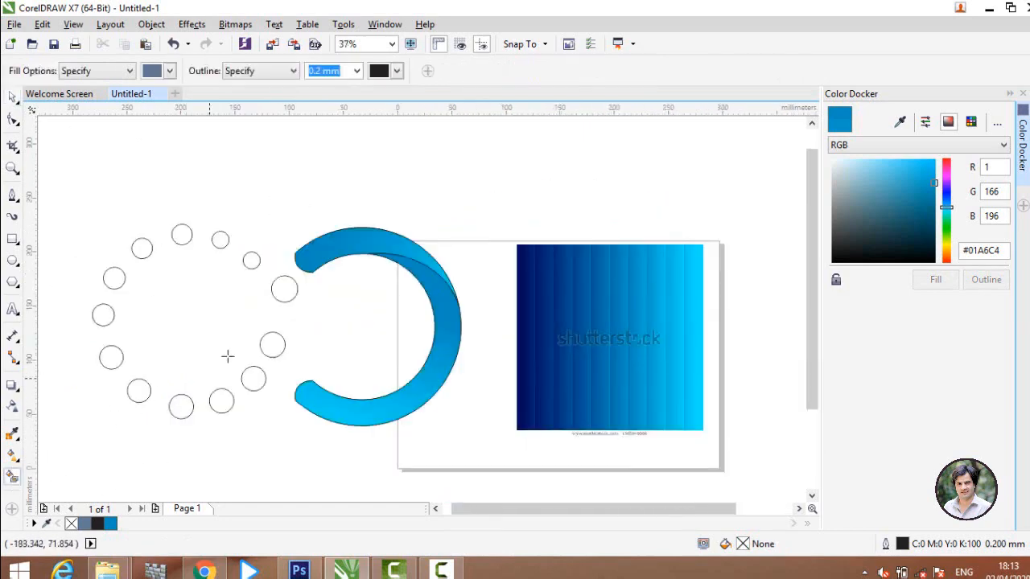
click(291, 287)
click(271, 344)
click(254, 379)
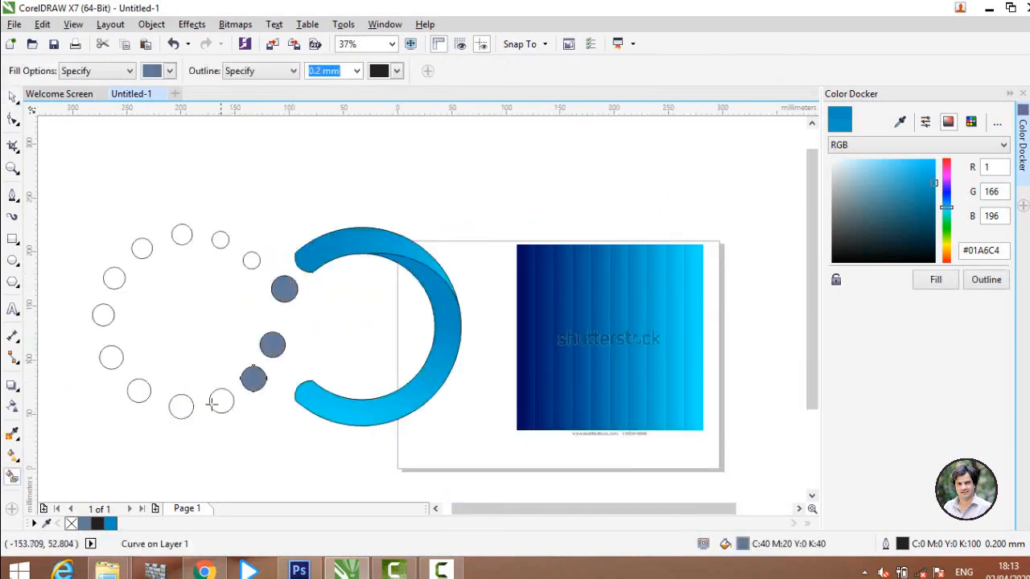
click(221, 401)
click(181, 405)
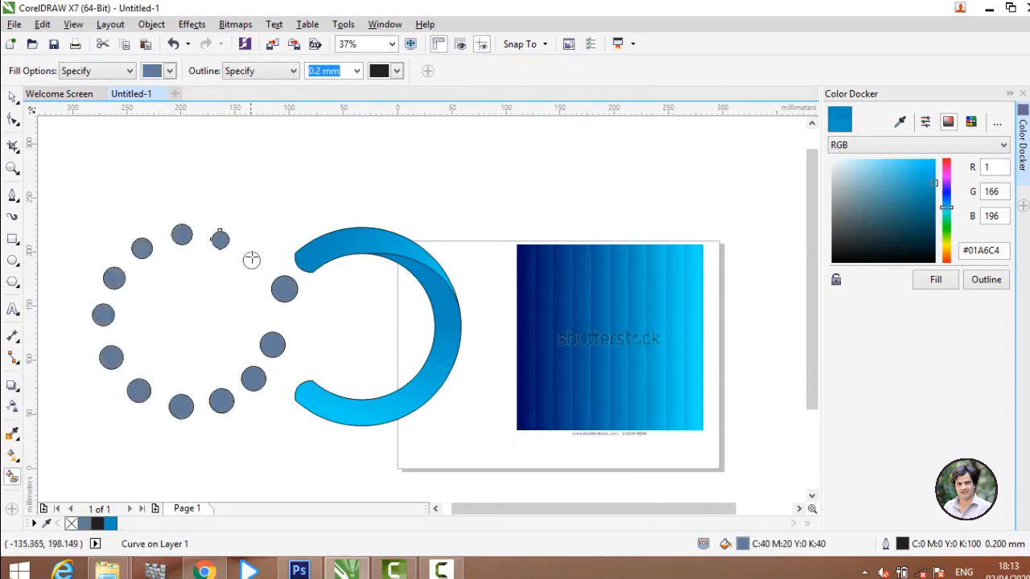
- Apply a linear fountain fill to the small circle left of the ring's upper end and copy the upper crescent's gradient onto it
click(12, 457)
mouse_move(321, 319)
mouse_down()
mouse_move(270, 312)
mouse_move(237, 278)
mouse_up()
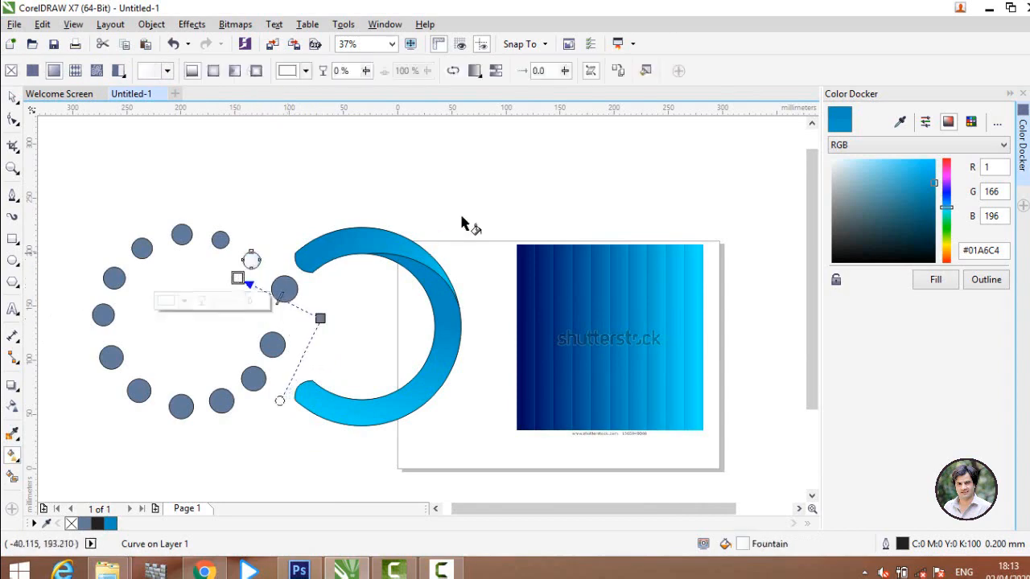
click(619, 70)
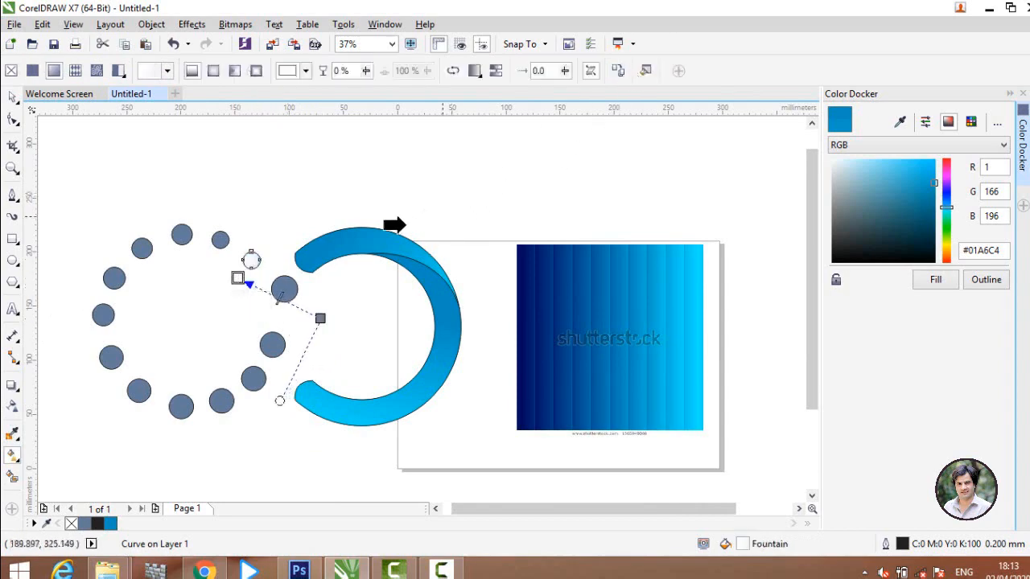
click(383, 236)
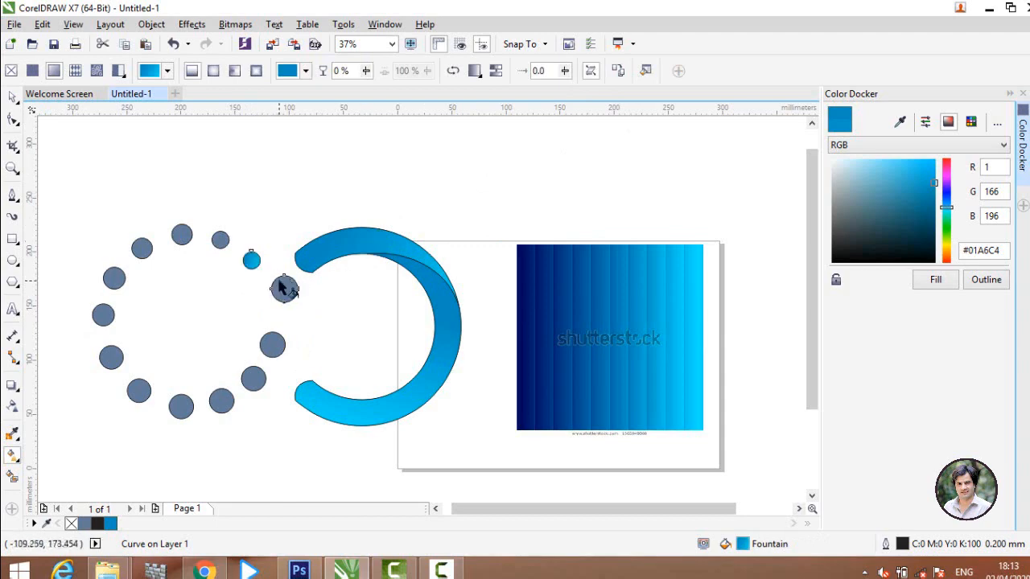
- Give the largest circle a linear fountain fill copied from the crescent and move its blue node slightly up beyond the circle
click(322, 321)
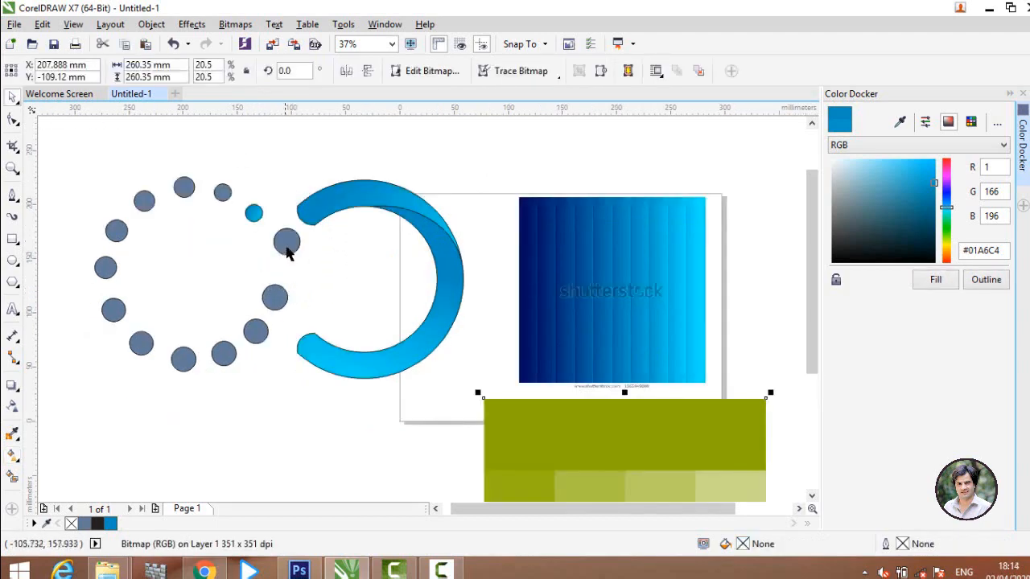
click(287, 243)
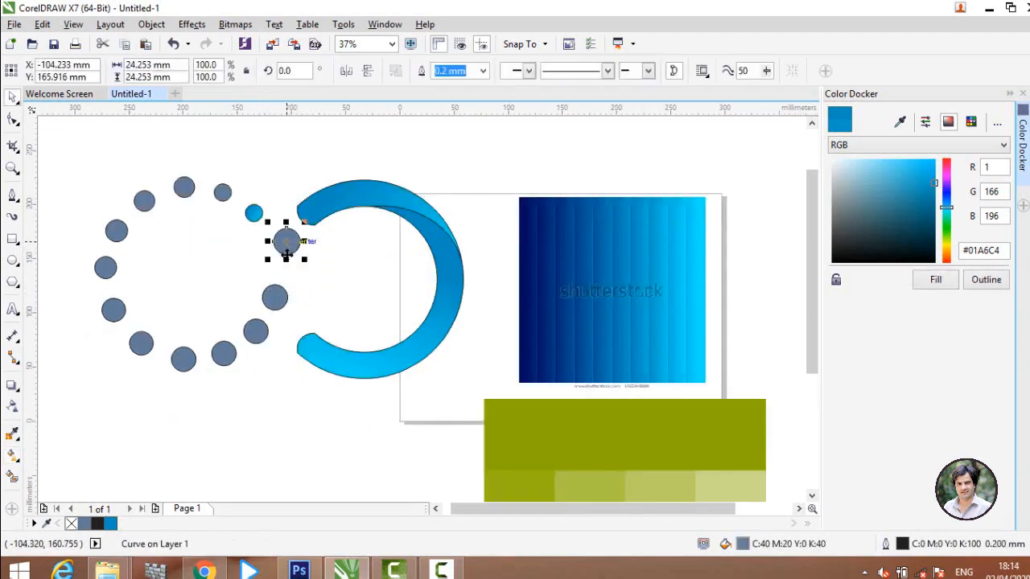
click(10, 456)
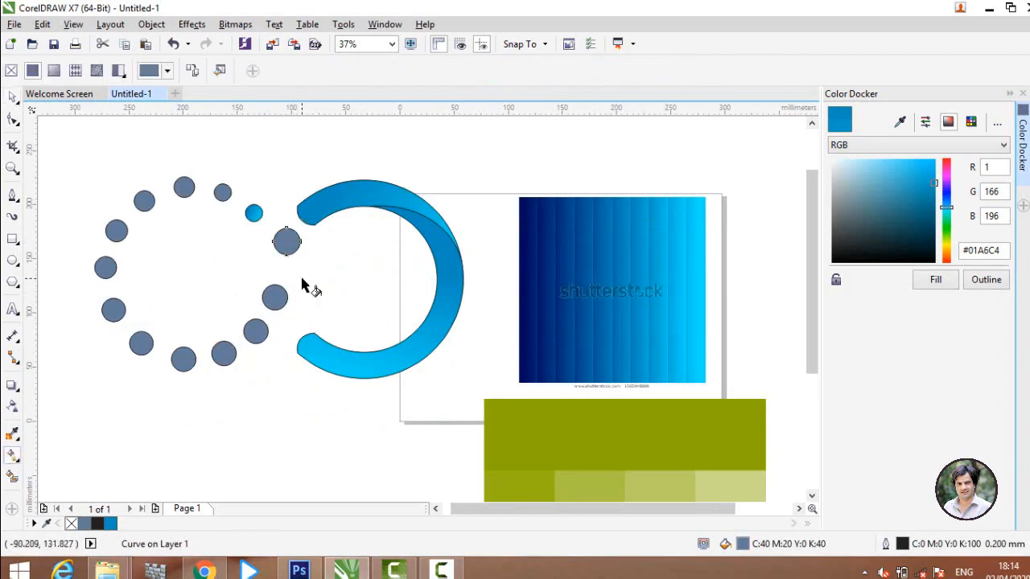
drag(302, 278, 262, 181)
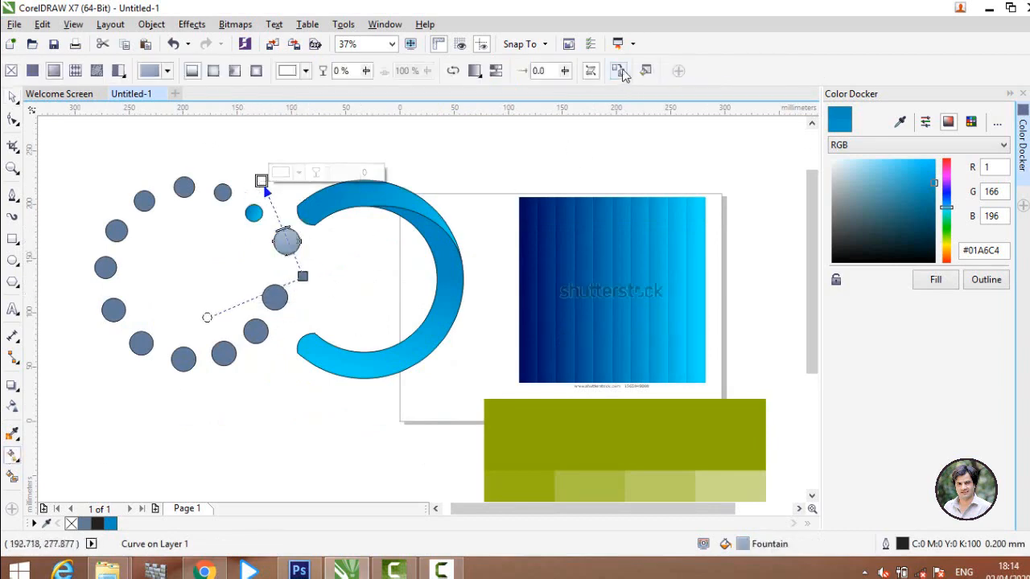
click(408, 200)
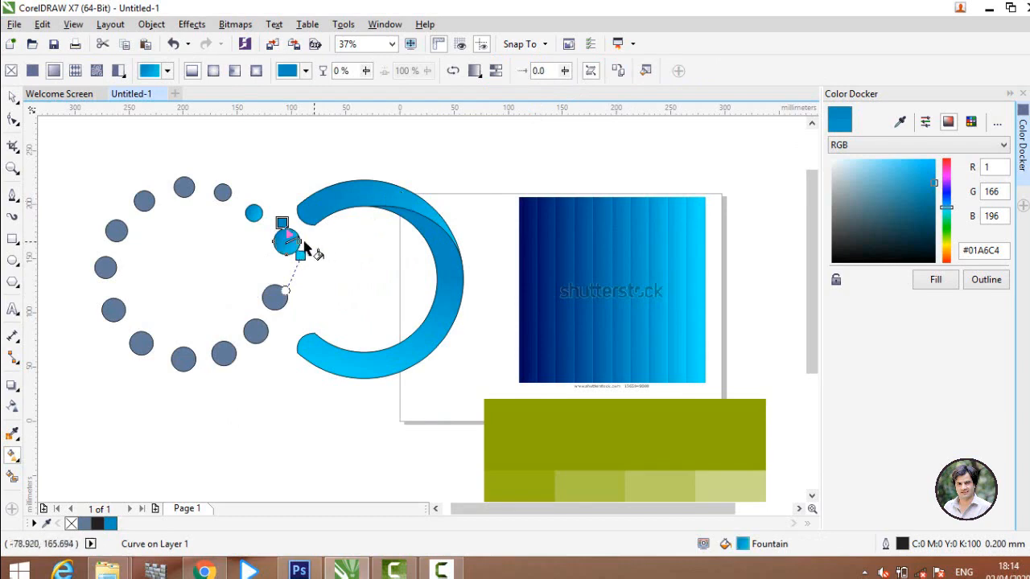
drag(279, 226, 277, 212)
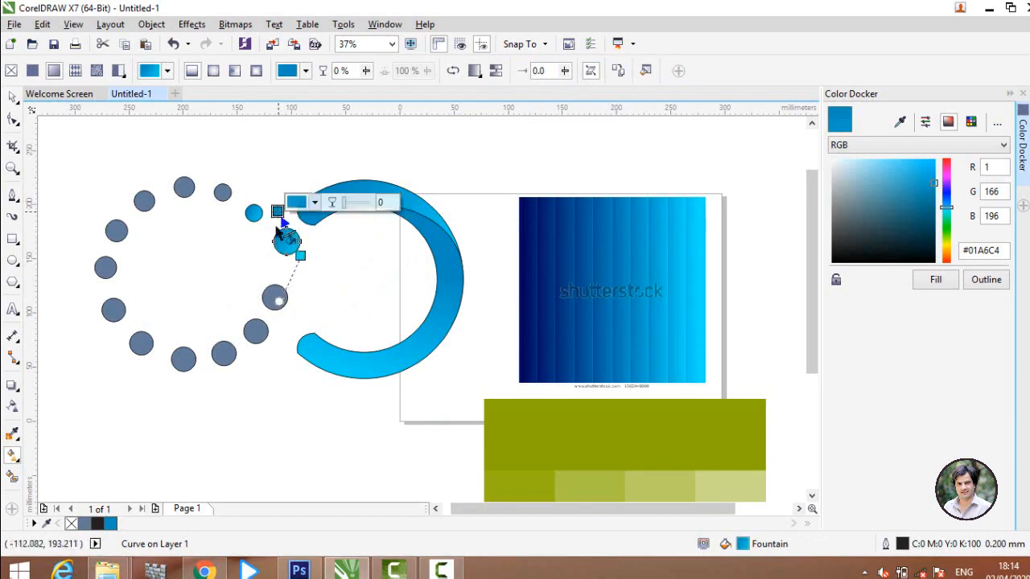
click(279, 303)
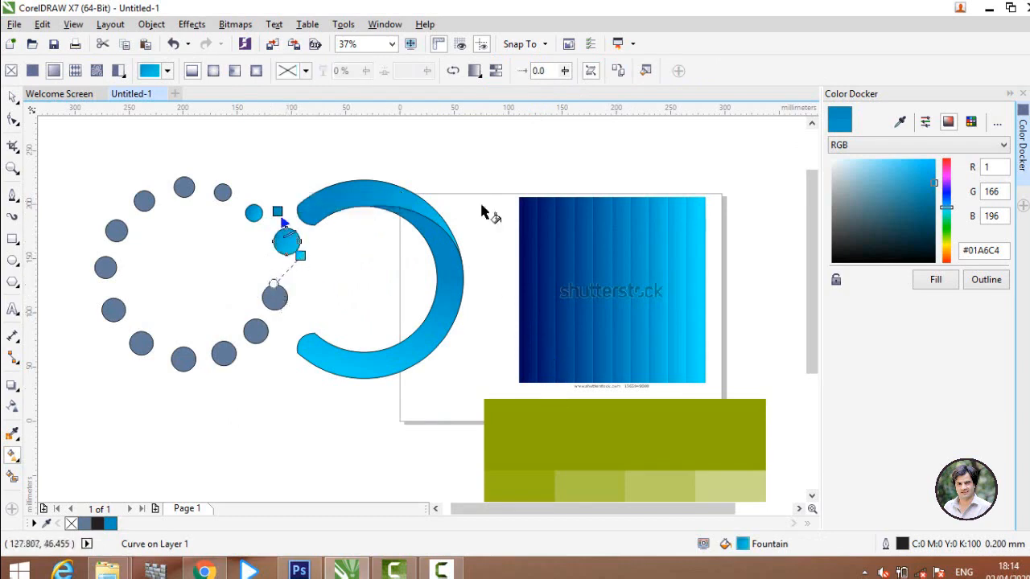
- Move the green shades image up so that it overlaps the lower part of the blue shades image
click(15, 96)
drag(503, 439, 513, 278)
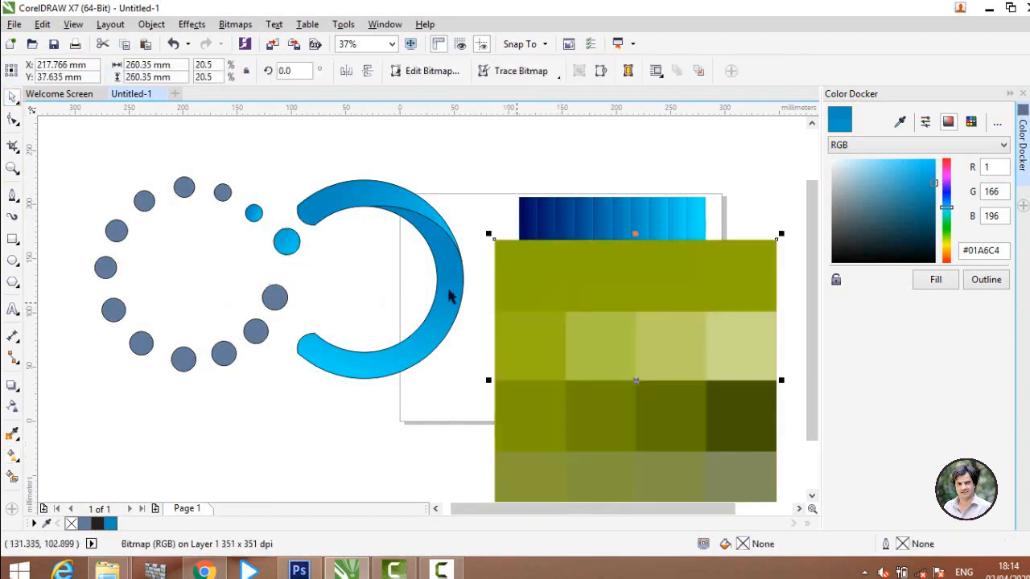
- Apply a linear fountain fill to the slate circle directly below the largest one and copy the largest circle's blue gradient onto it
click(13, 456)
click(278, 306)
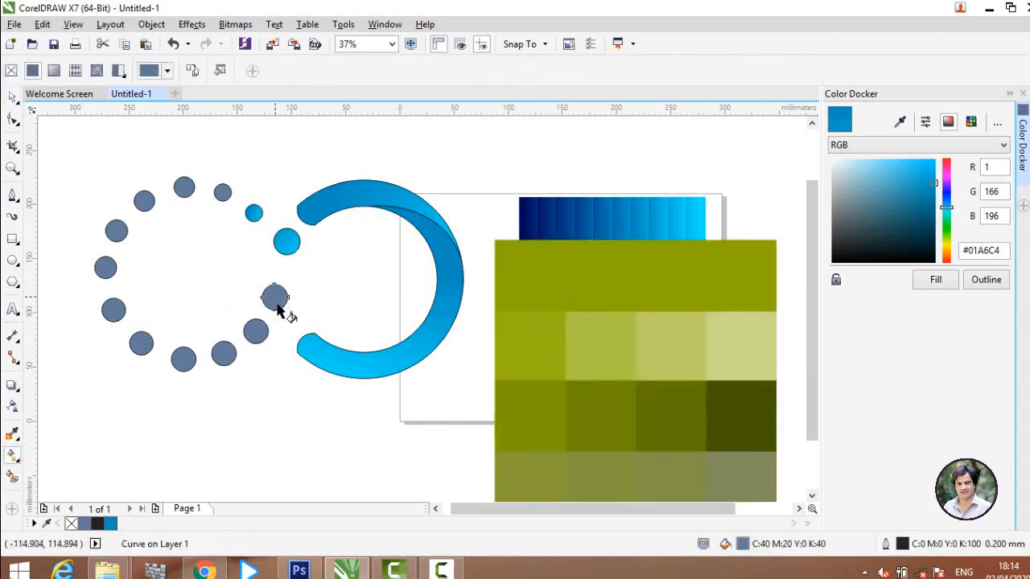
drag(292, 314, 252, 263)
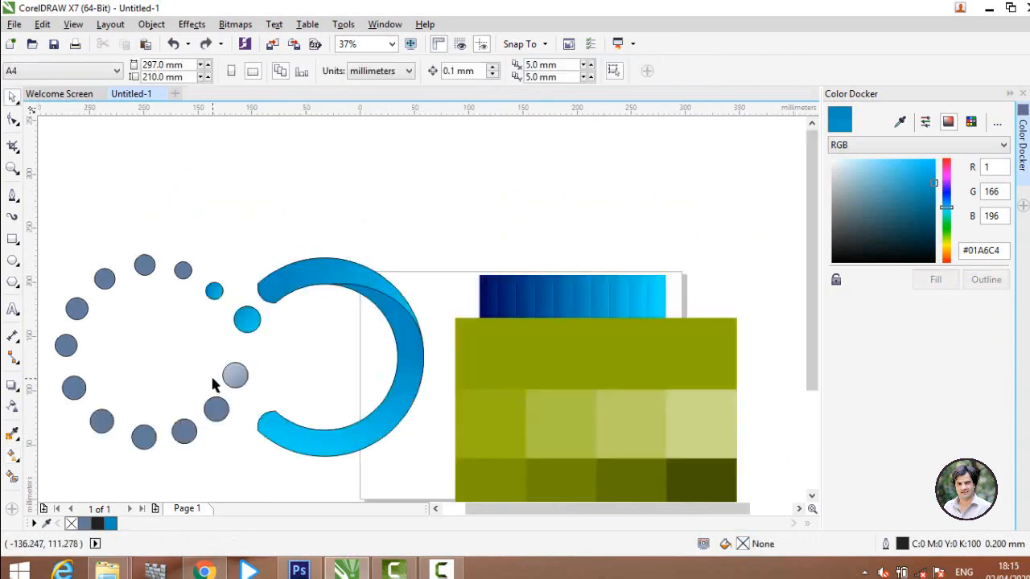
click(239, 378)
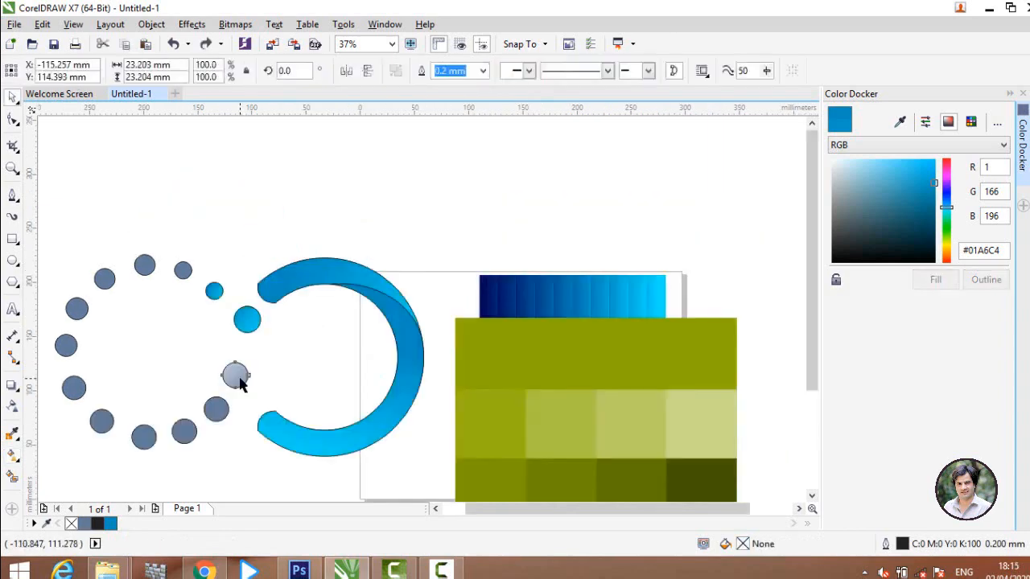
click(13, 456)
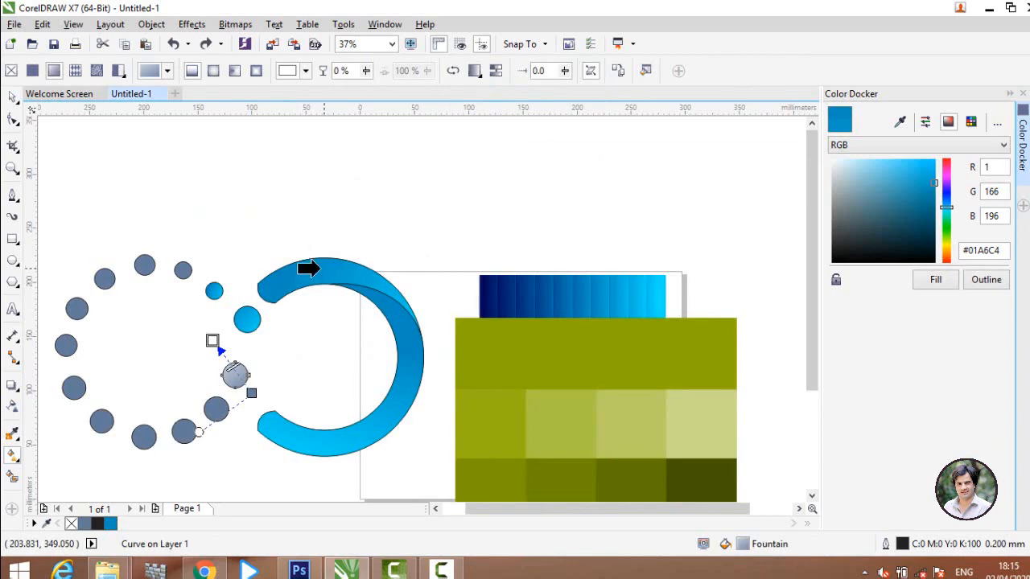
click(244, 320)
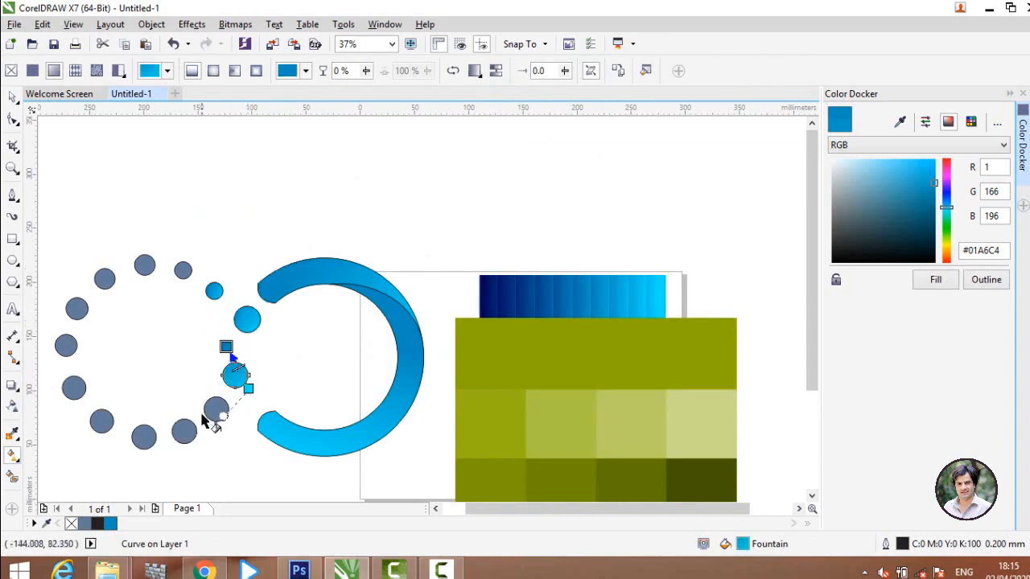
- Give the next slate circle clockwise, at the lower right of the circle arrangement, a linear fountain fill copied from the blue circles
click(209, 409)
drag(226, 435, 189, 374)
click(618, 71)
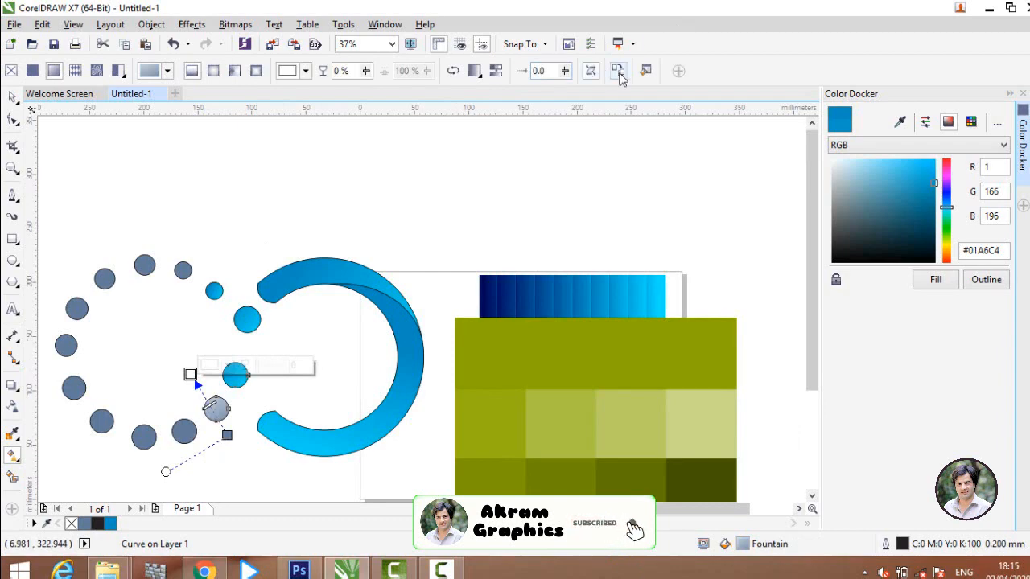
click(244, 378)
drag(172, 389, 199, 472)
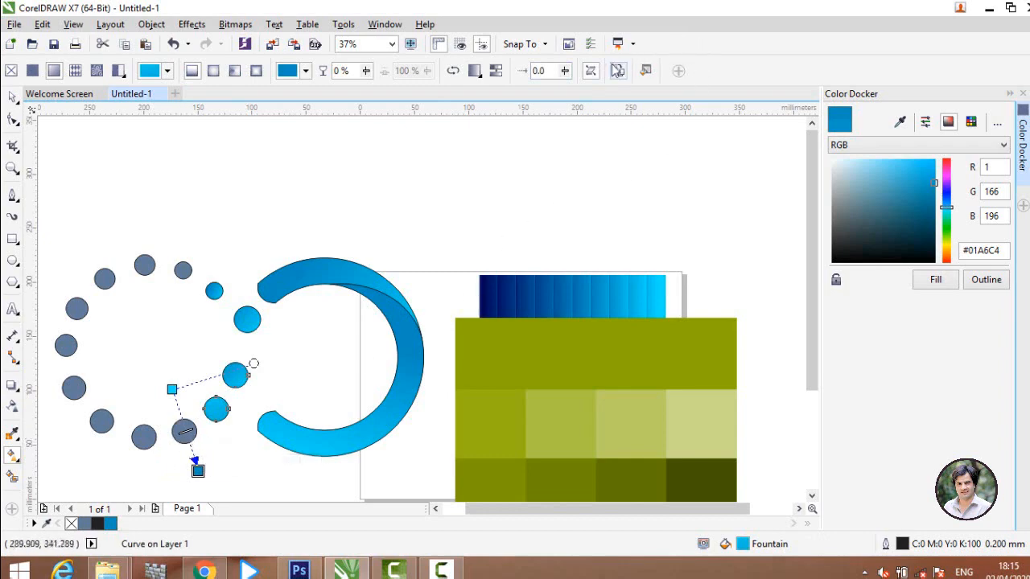
click(217, 407)
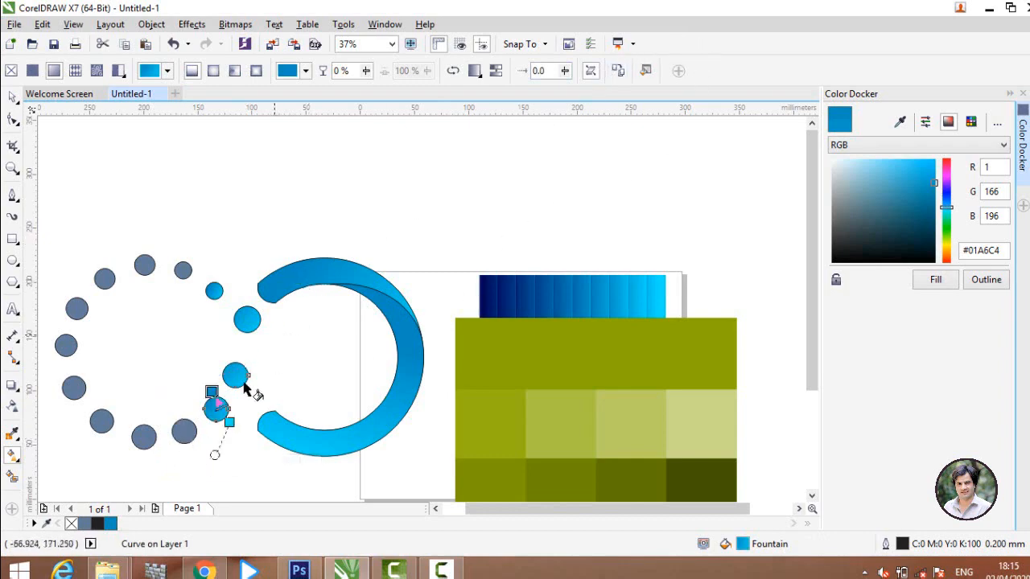
- Apply a linear fountain fill to the circle just right of the lowest one and copy the largest circle's blue gradient onto it
click(185, 444)
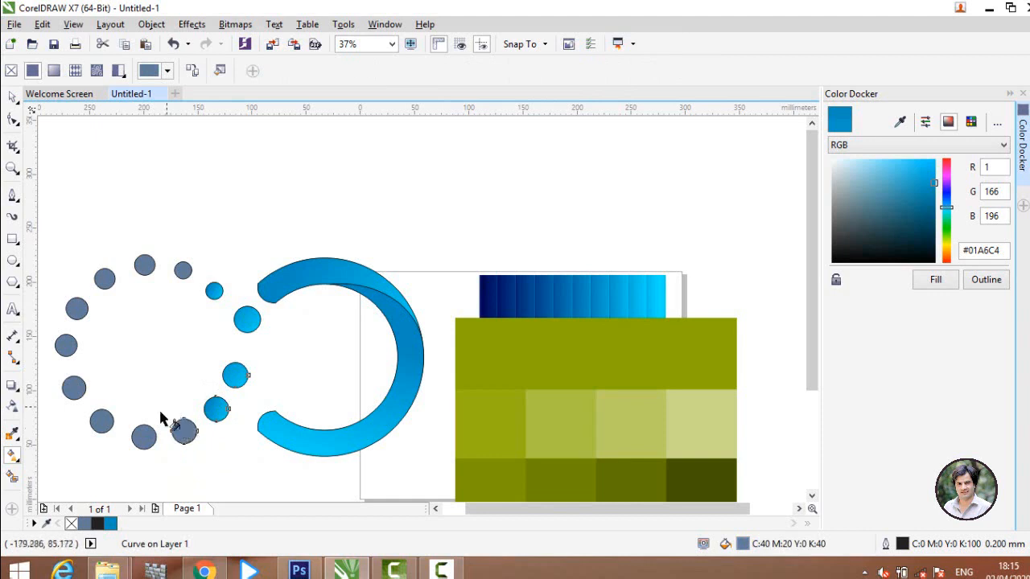
drag(161, 413, 194, 458)
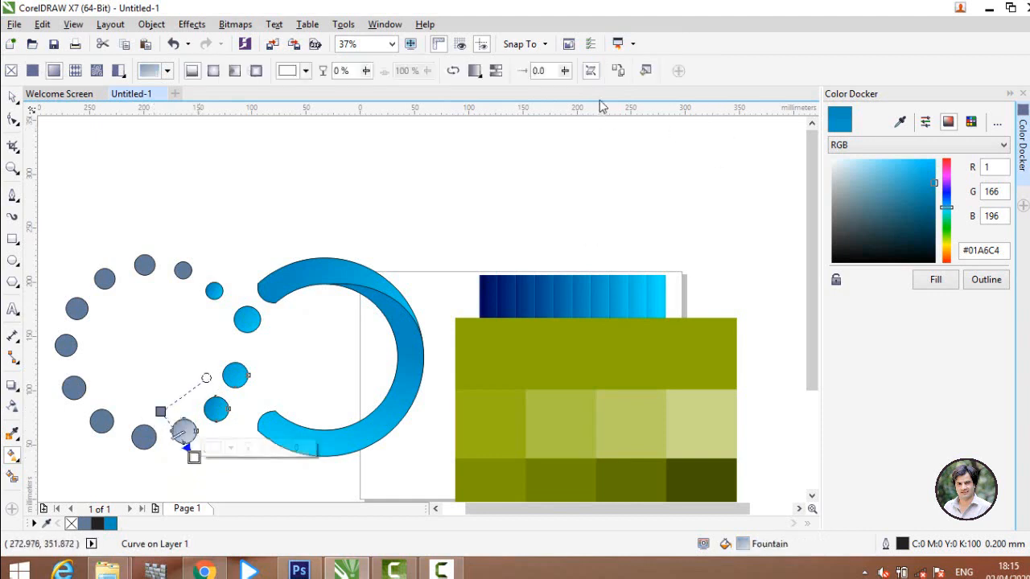
click(621, 76)
click(238, 319)
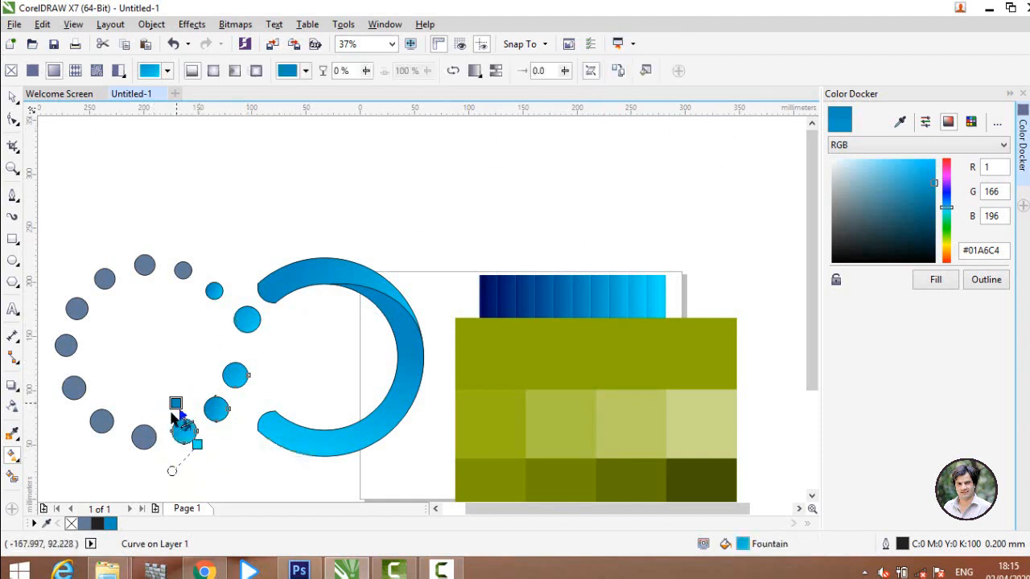
- Give the lowest circle and the ones clockwise from it up to the topmost circle the same blue linear fountain fill
drag(150, 405, 143, 462)
click(148, 439)
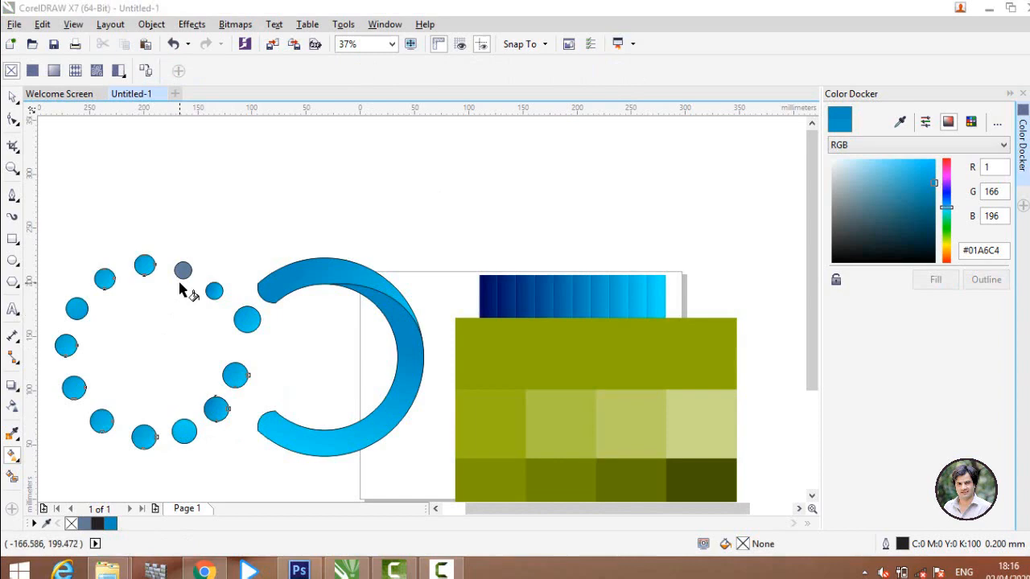
- Apply a linear fountain fill to the last slate circle, right of the topmost one, and copy the largest circle's blue gradient onto it
click(180, 274)
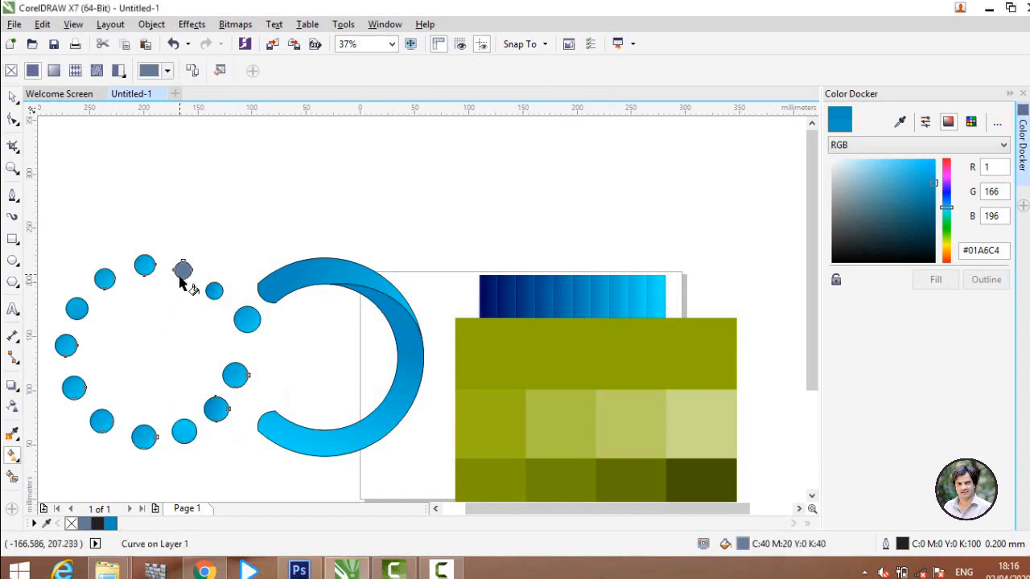
drag(190, 222, 177, 309)
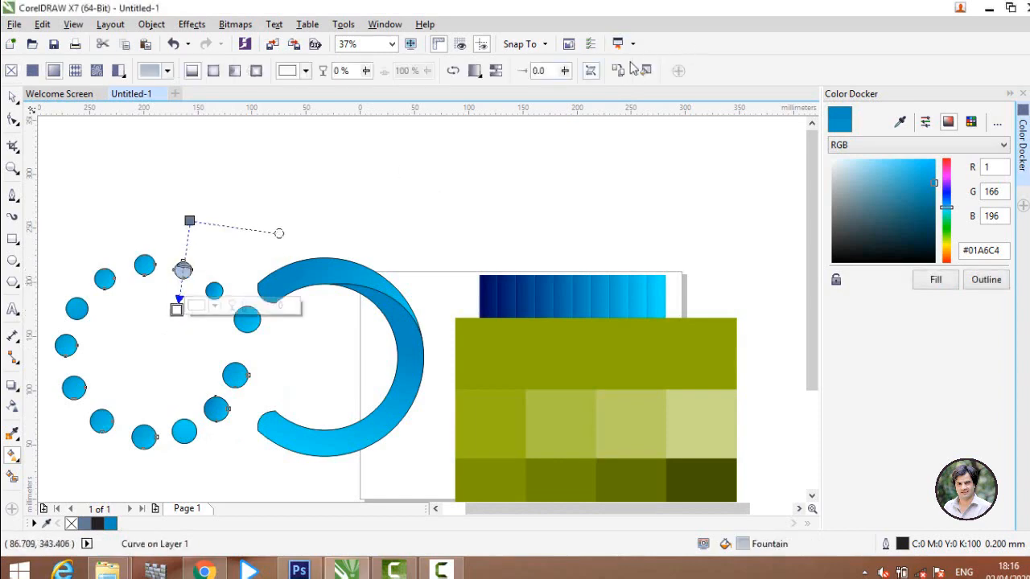
click(618, 71)
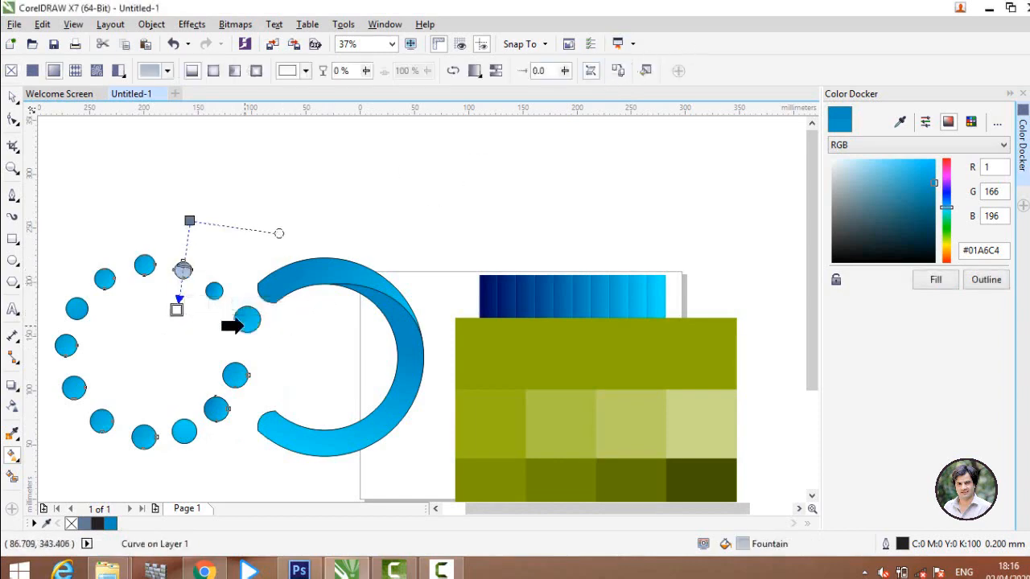
click(243, 325)
click(11, 98)
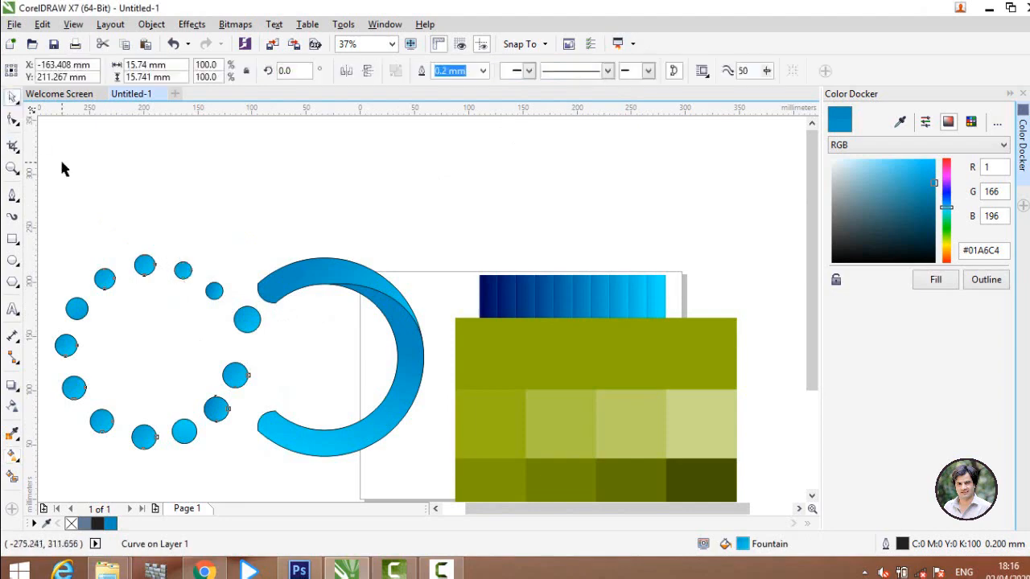
click(61, 159)
- Delete the olive colour swatch image and the blue gradient strip beside the design
scroll(172, 210, down, 2)
scroll(222, 249, up, 1)
click(314, 278)
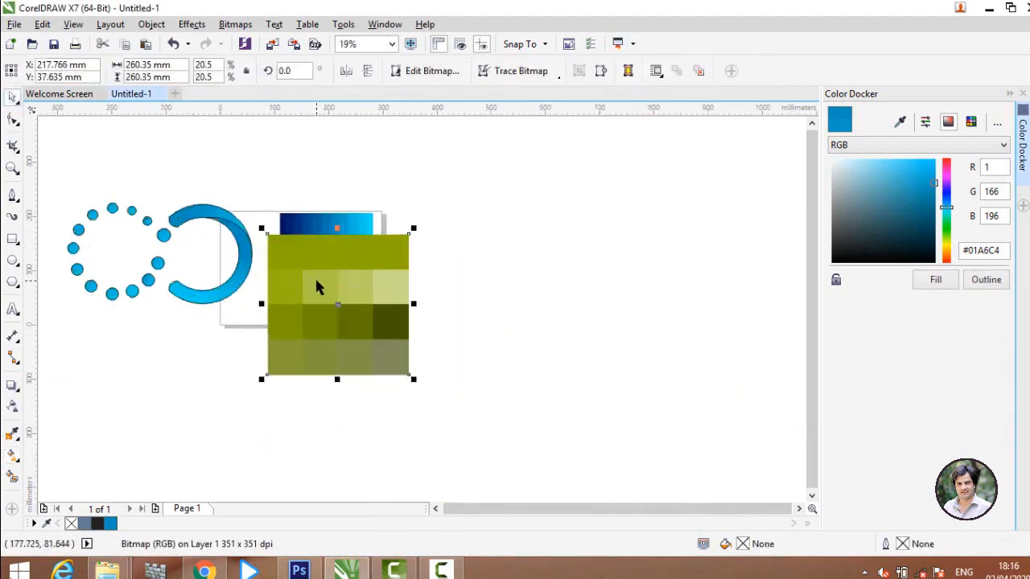
key(Delete)
- Group all the circles and ring segments into one object and set the group's outline width to None
scroll(317, 248, down, 1)
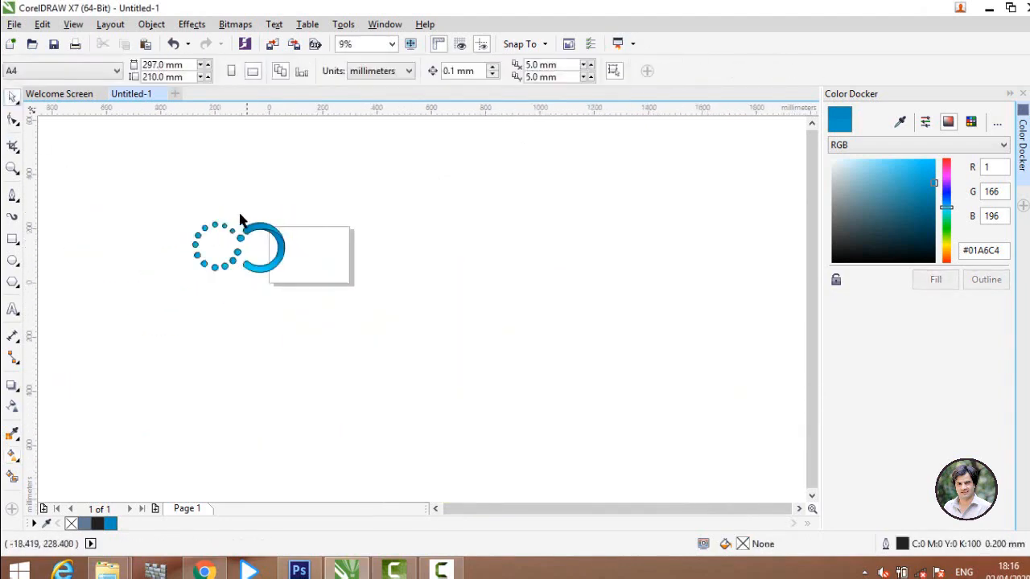
drag(143, 156, 306, 294)
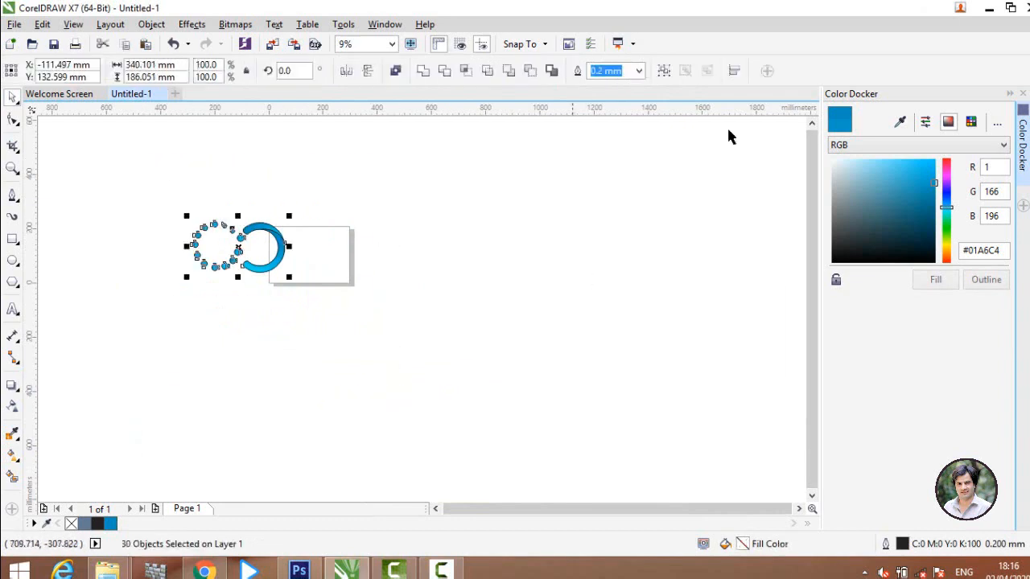
click(664, 73)
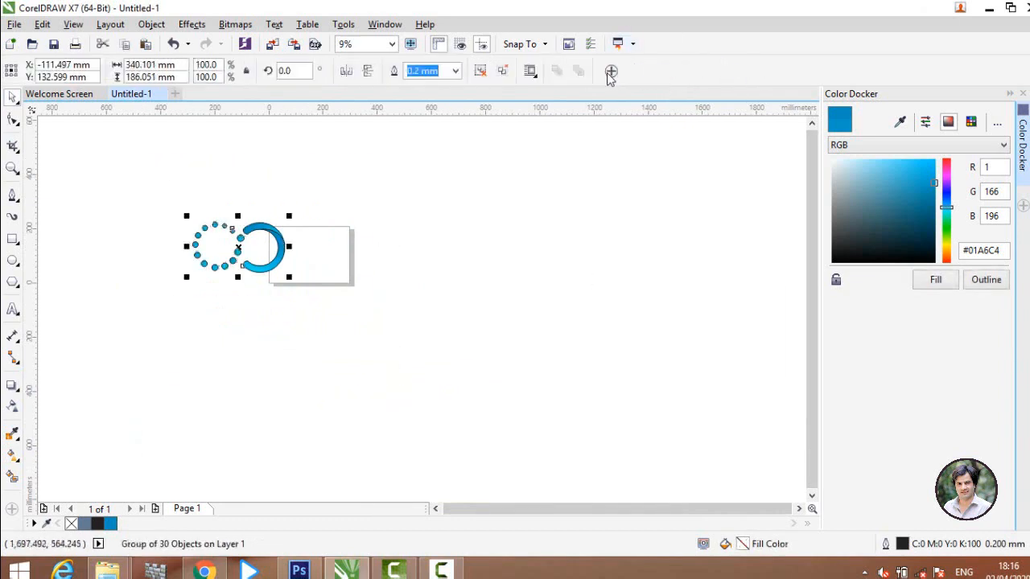
click(455, 71)
click(449, 86)
click(245, 231)
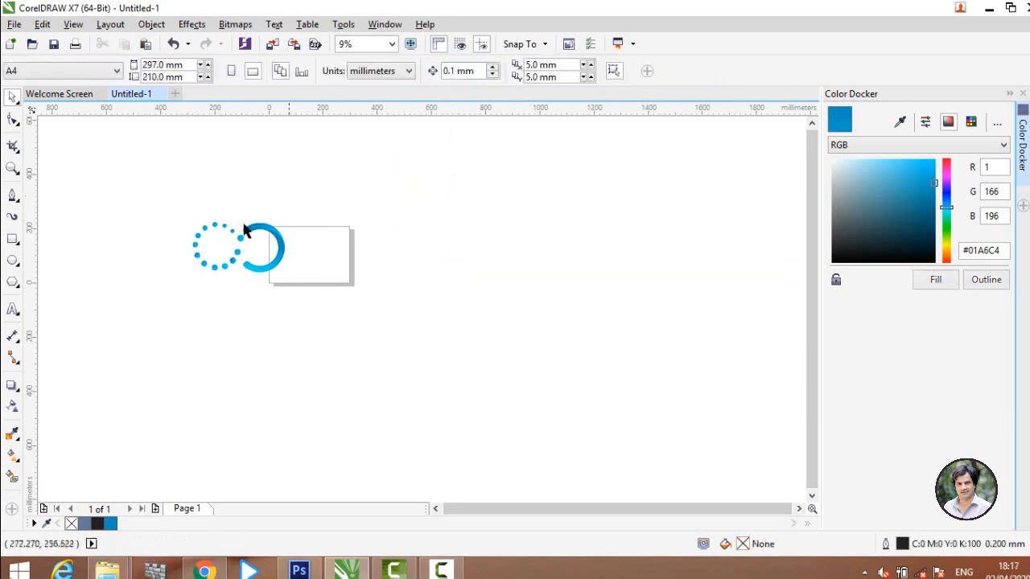
- Move the grouped design about 32 mm to the right and 5 mm up
scroll(246, 231, up, 1)
click(276, 227)
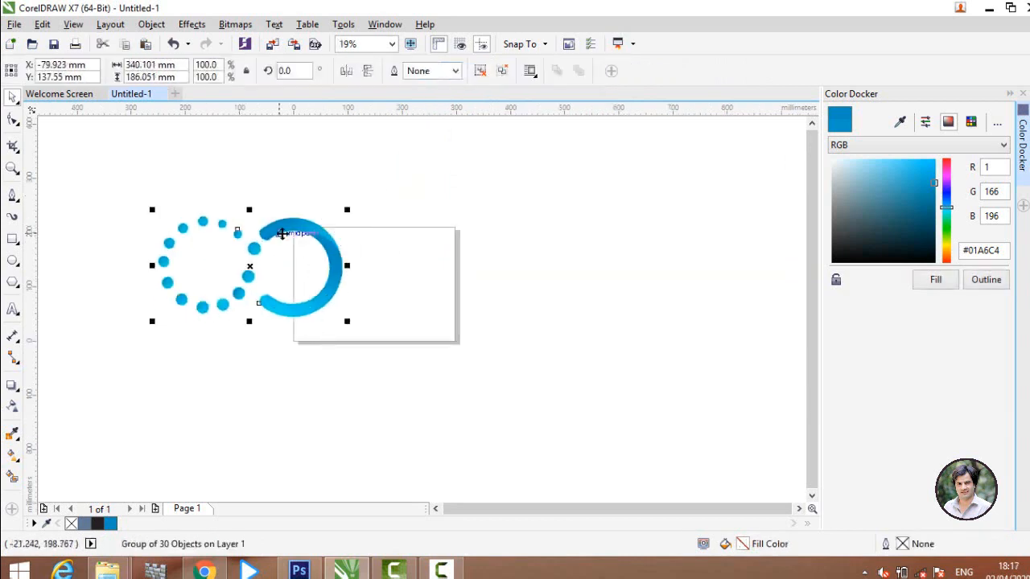
click(427, 328)
scroll(191, 249, up, 2)
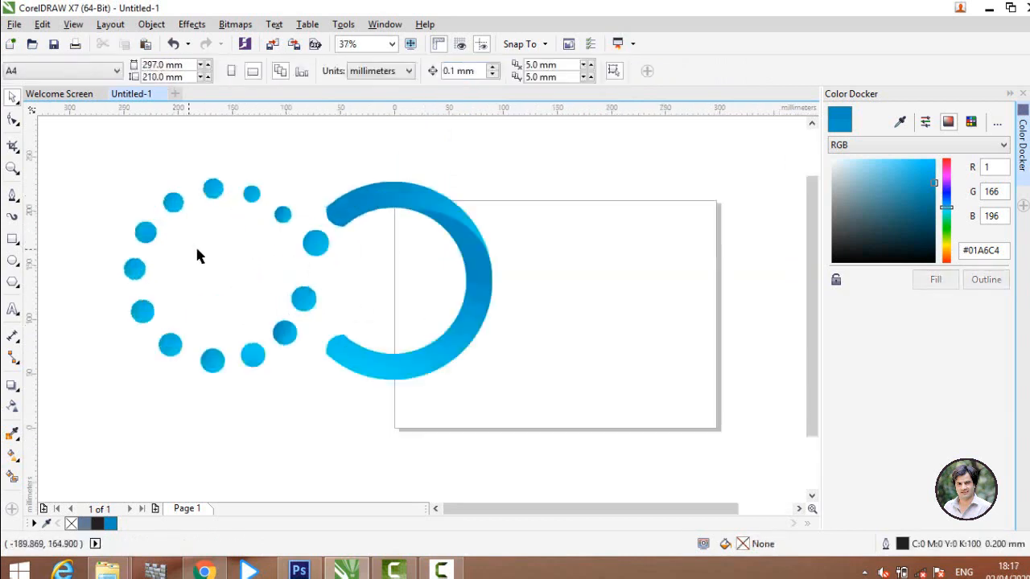
scroll(207, 256, down, 1)
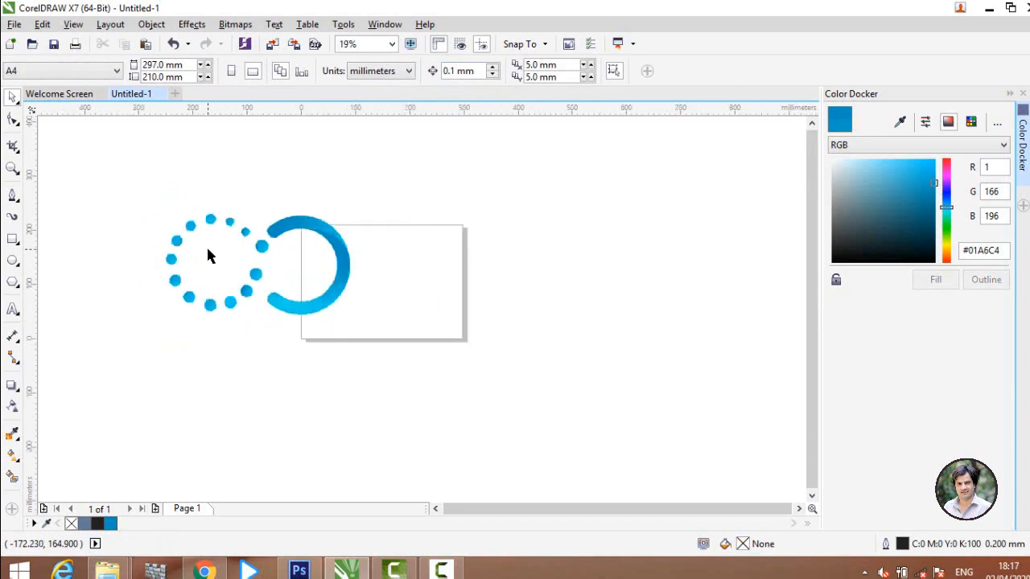
- Add the artistic text "Infinity Logo" below the circle of dots
key(F8)
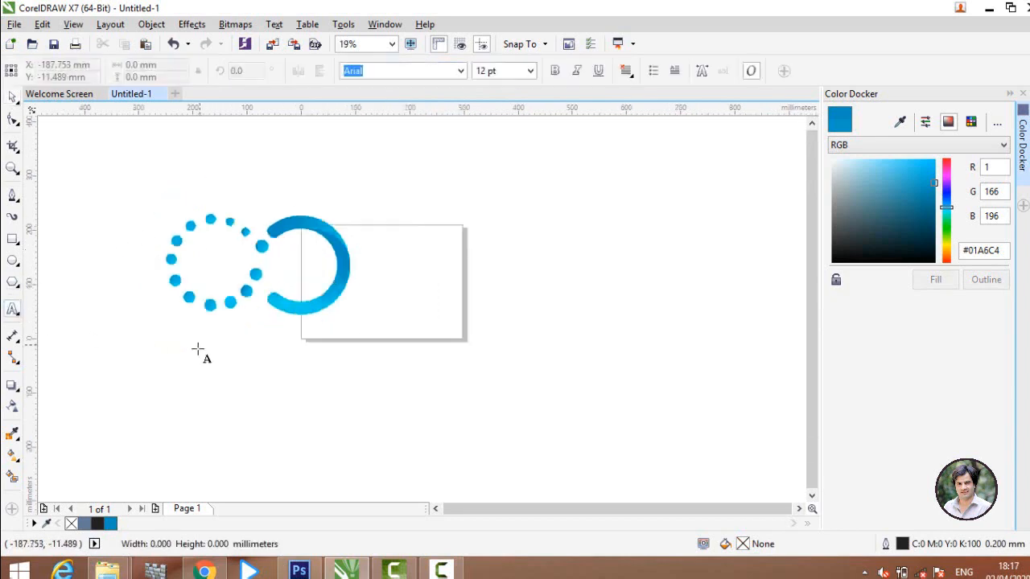
click(199, 347)
text(m)
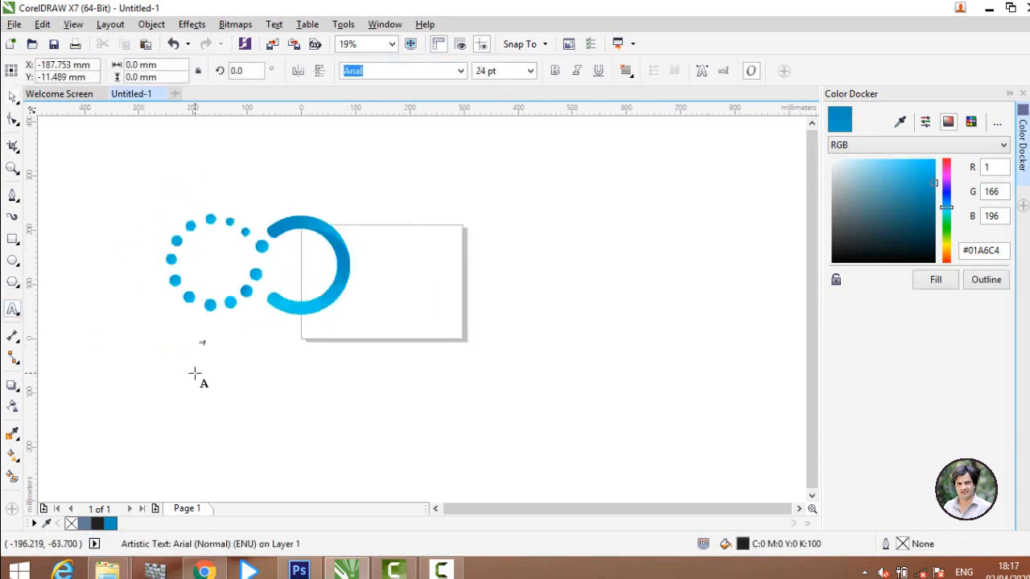
text(finity)
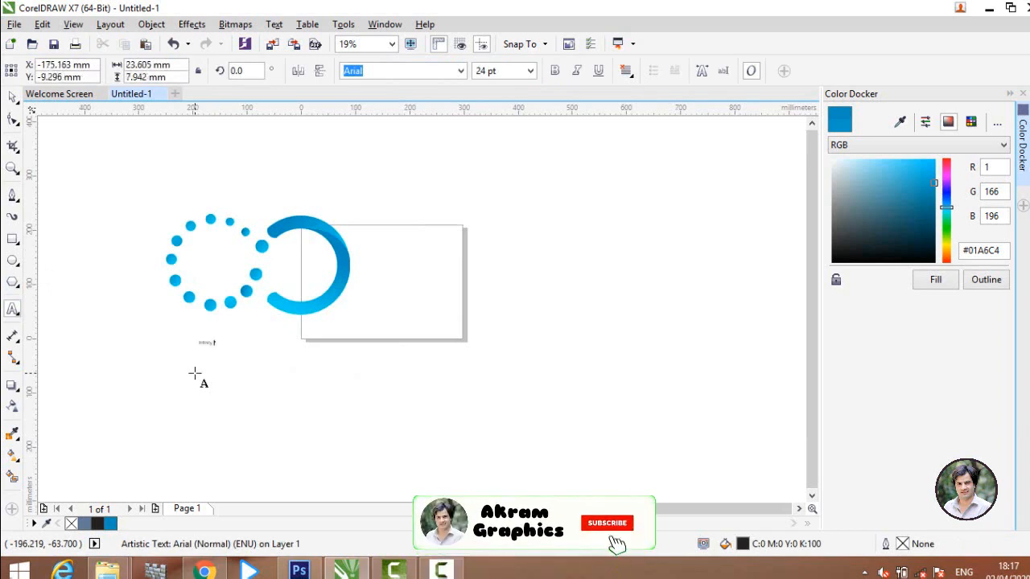
text( Logo)
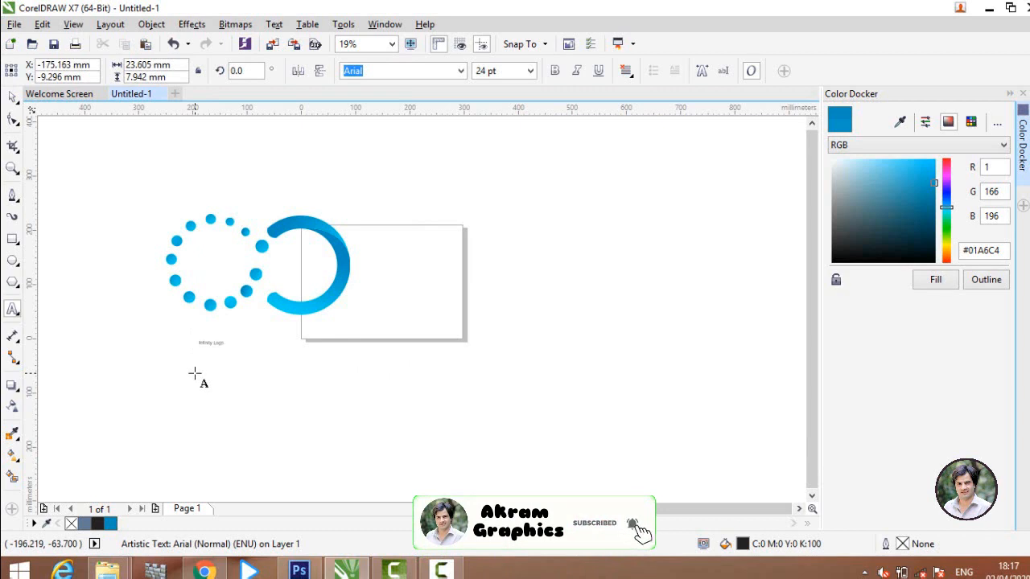
key(ctrl+space)
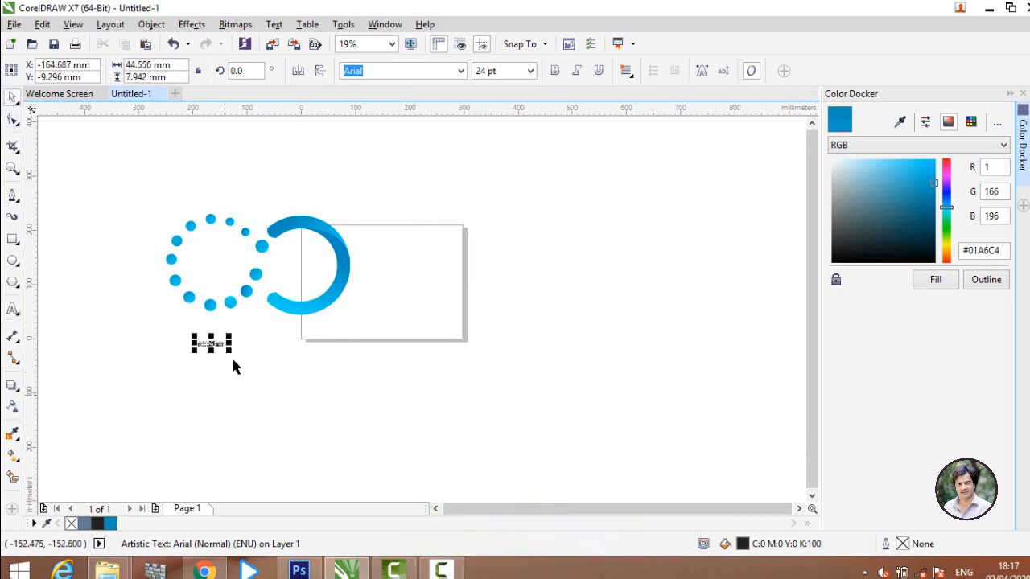
- Enlarge the "Infinity Logo" text to about 344 mm wide and centre it directly beneath the design
drag(230, 351, 432, 512)
drag(304, 293, 272, 286)
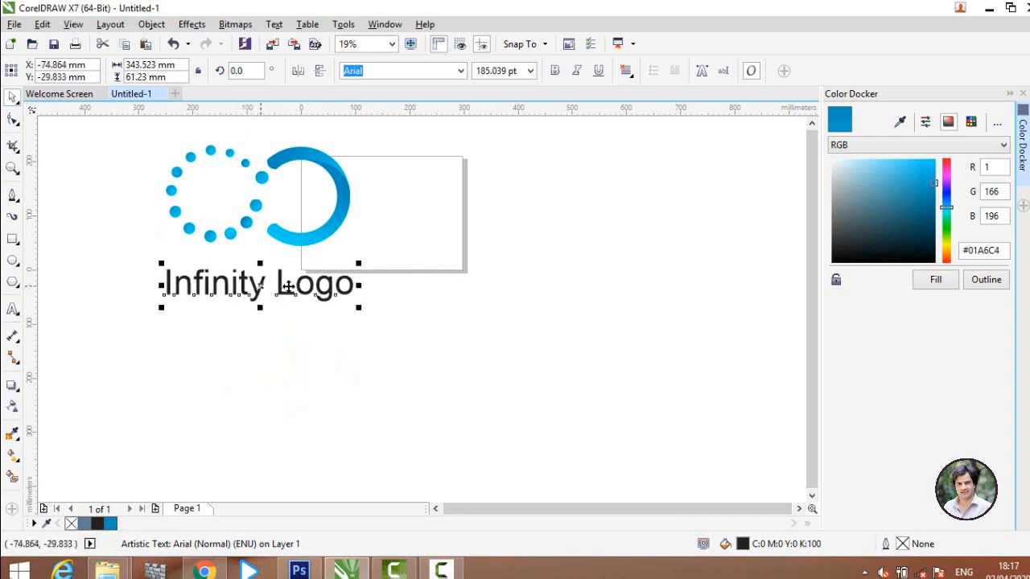
click(324, 283)
- Fill the whole "Infinity Logo" text with the blue #0099BB sampled from the ring
double_click(335, 281)
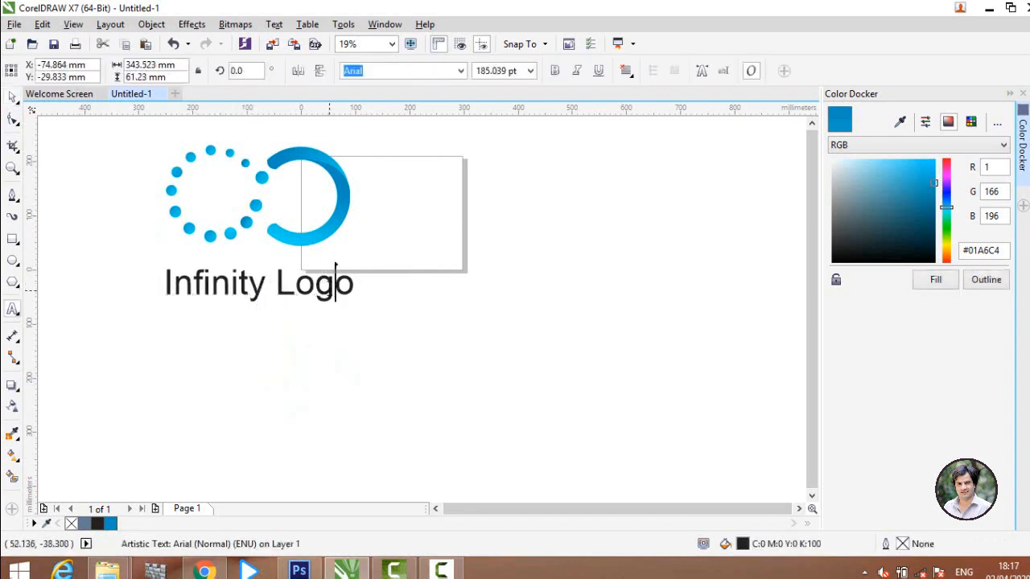
drag(355, 282, 182, 286)
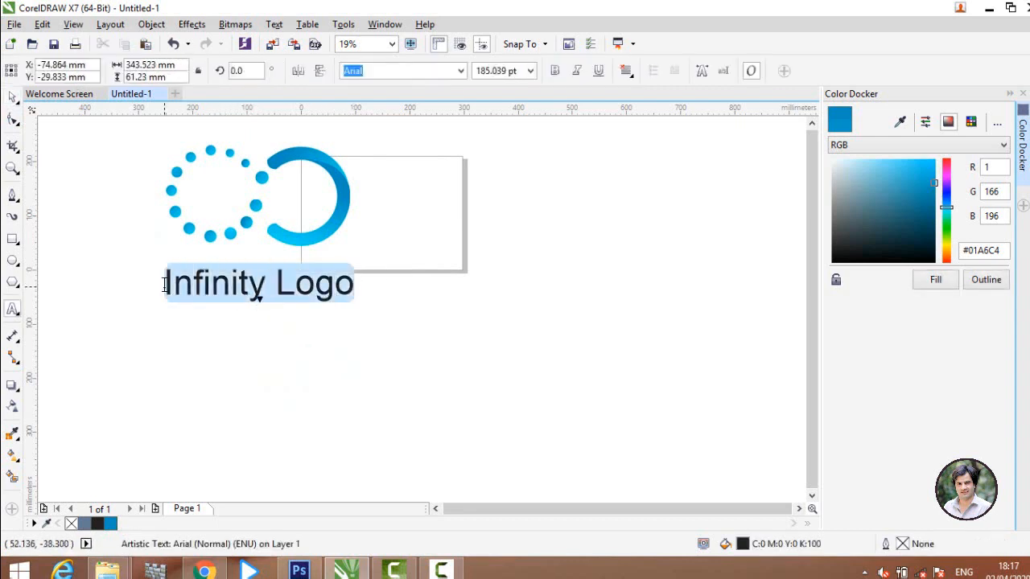
click(902, 124)
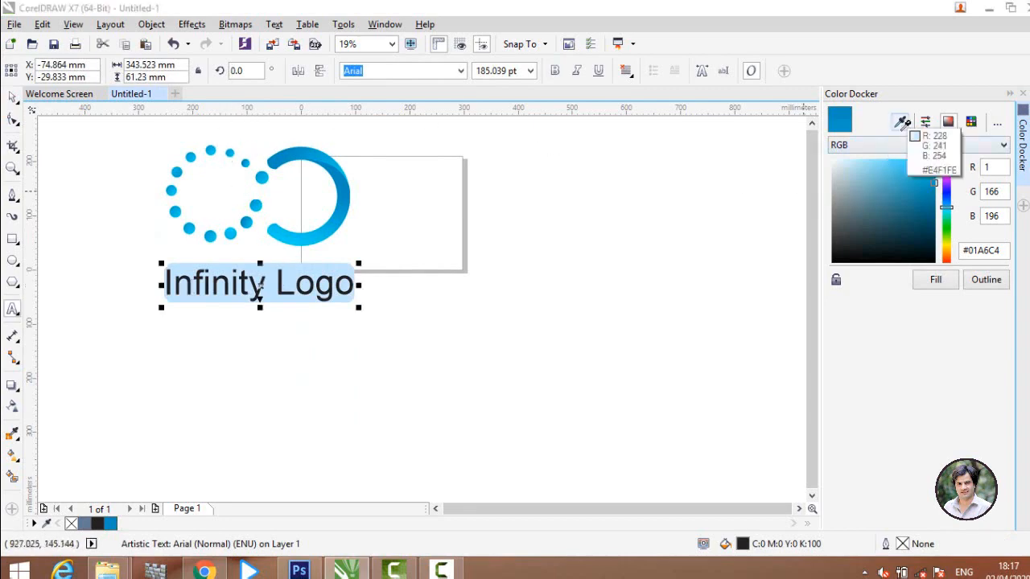
click(346, 187)
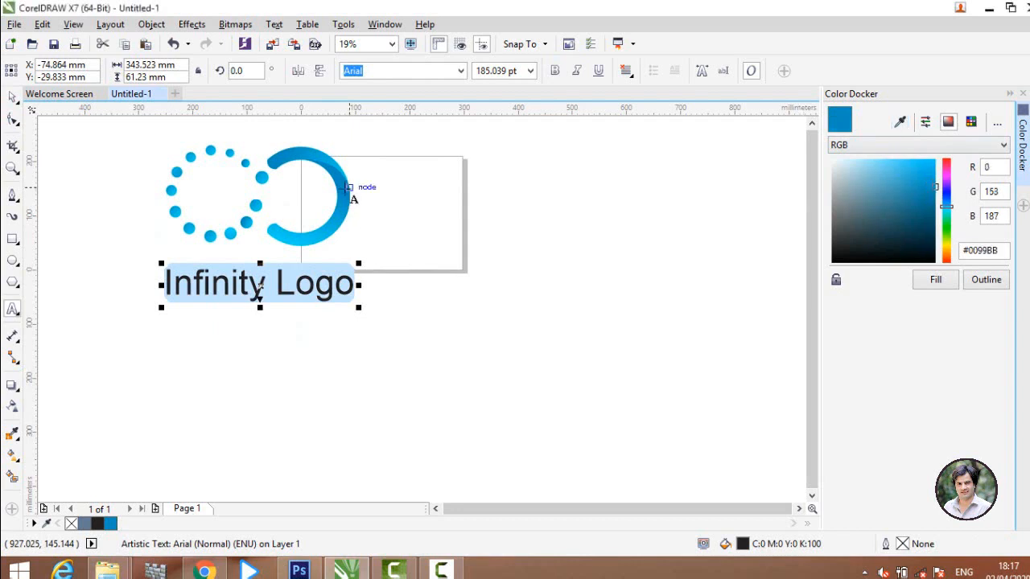
click(936, 280)
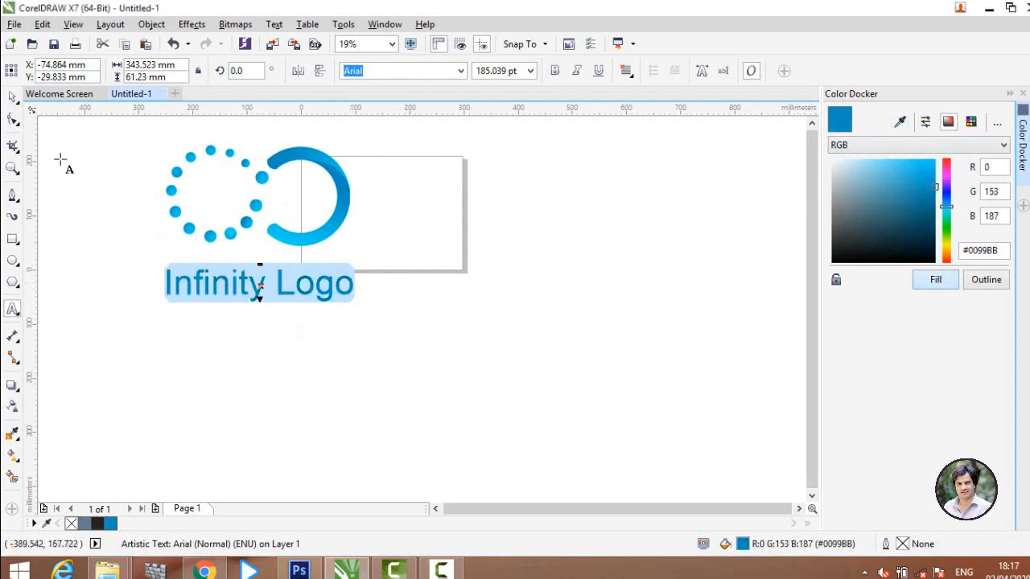
click(12, 97)
click(59, 167)
scroll(323, 325, down, 1)
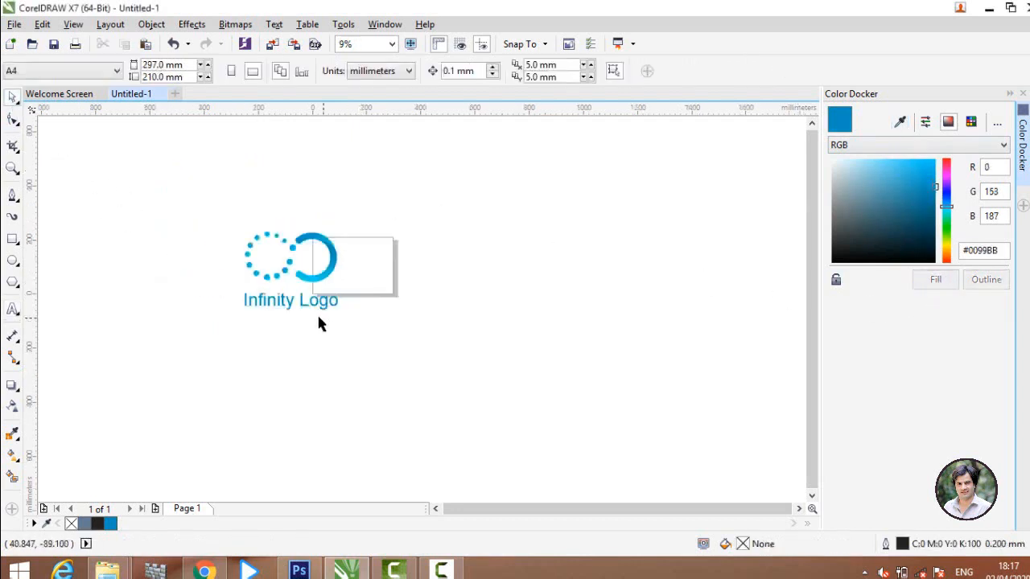
drag(199, 205, 447, 380)
click(366, 328)
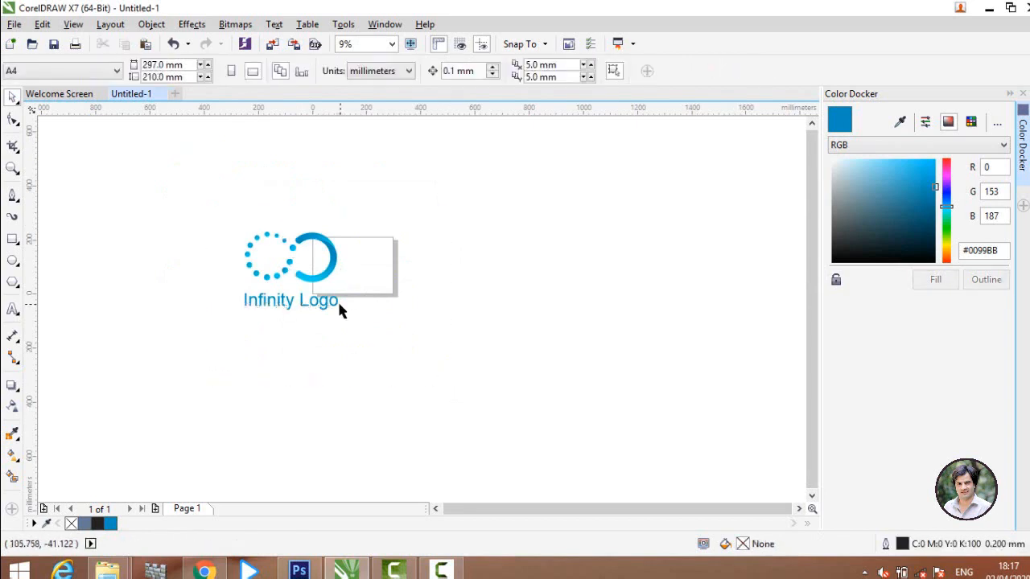
- Change the font of the whole "Infinity Logo" text to Bauhaus 93
double_click(326, 299)
drag(337, 303, 240, 302)
scroll(274, 296, up, 1)
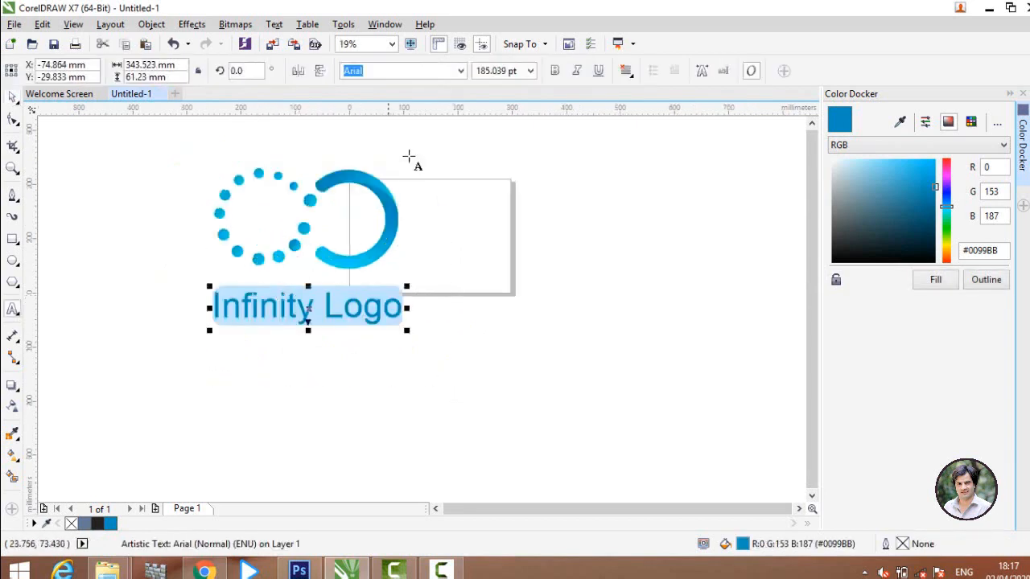
click(460, 71)
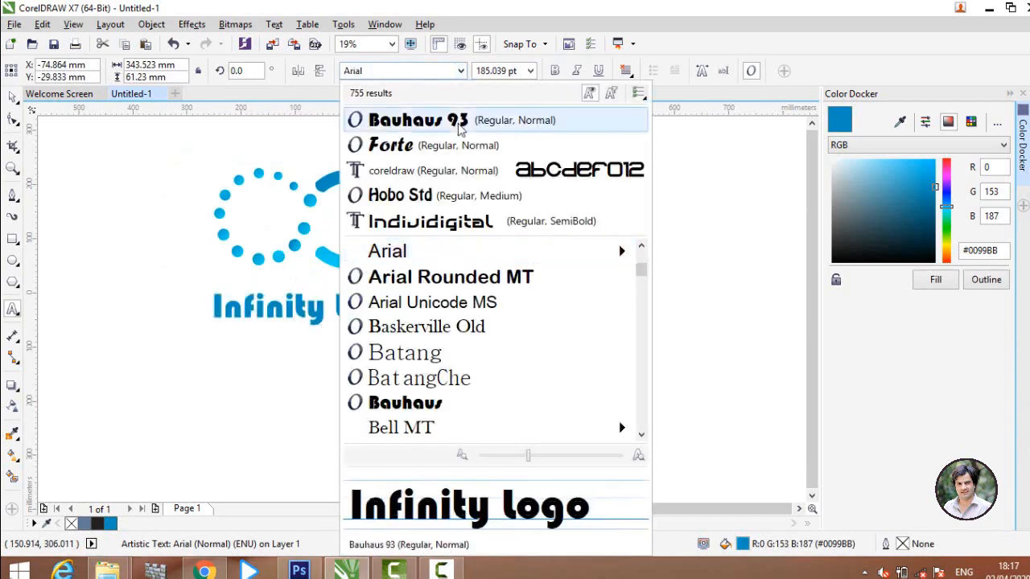
click(460, 122)
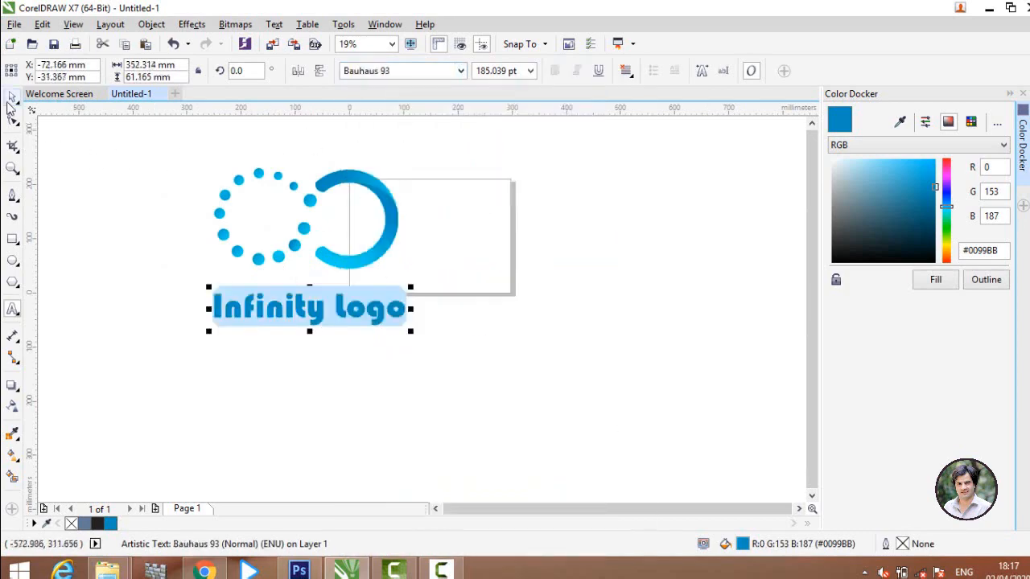
click(11, 97)
click(125, 203)
- Group the circle-and-ring design with the "Infinity Logo" text
scroll(222, 264, down, 1)
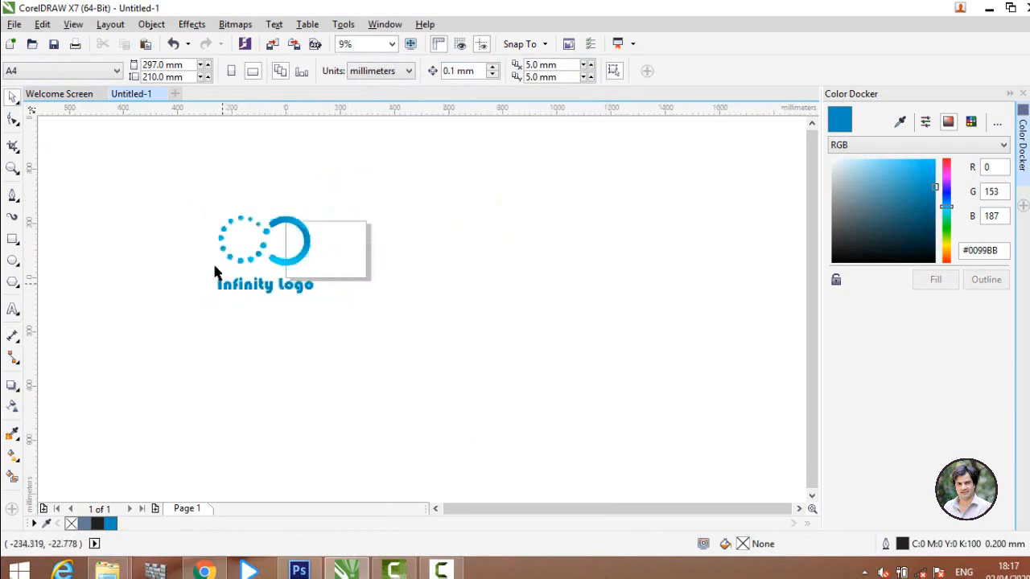
drag(182, 173, 440, 374)
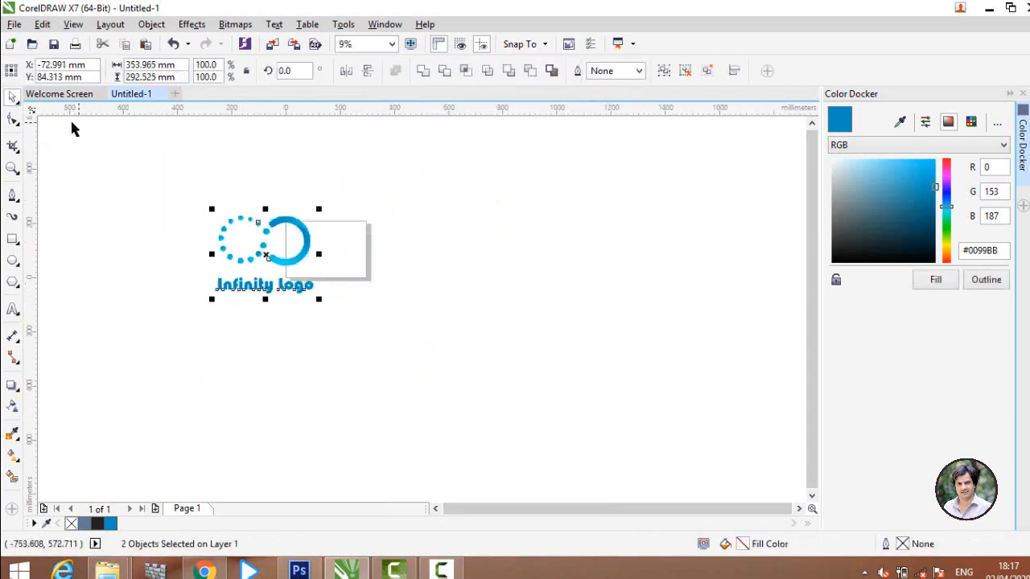
click(663, 74)
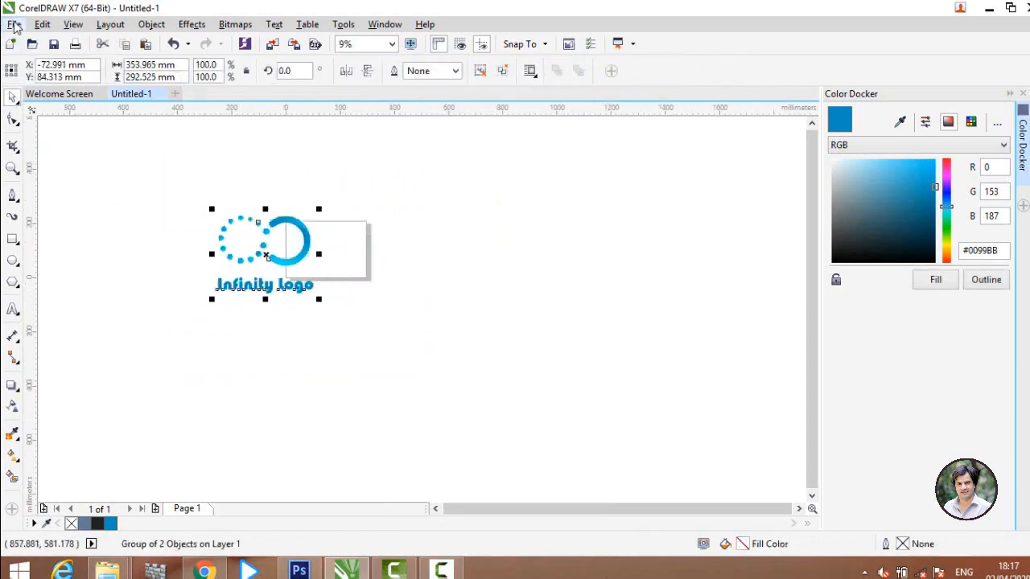
- Export only the selected logo group to the Desktop as the PNG file Untitled-1, in 24-bit RGB with transparency
click(14, 25)
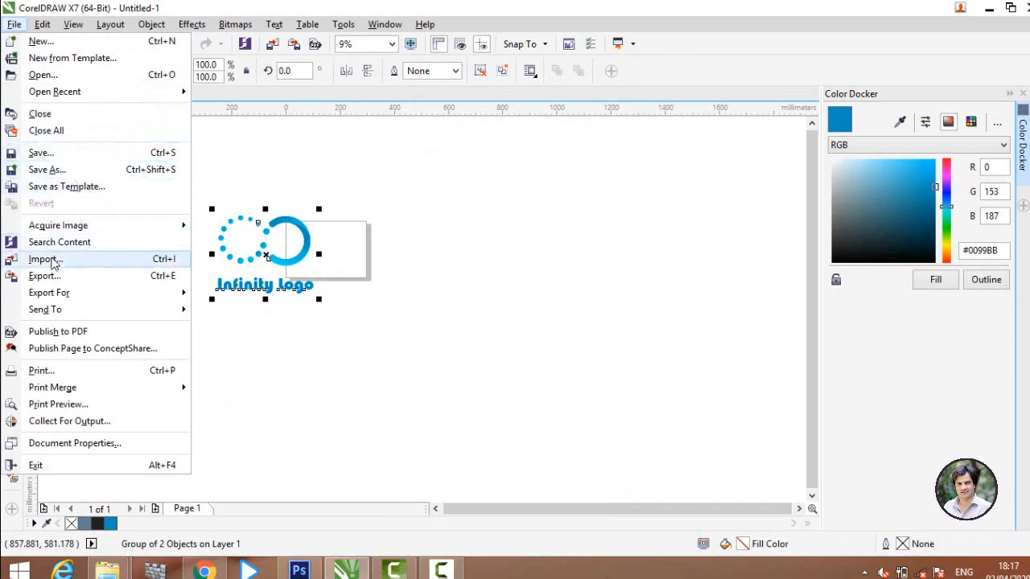
click(57, 279)
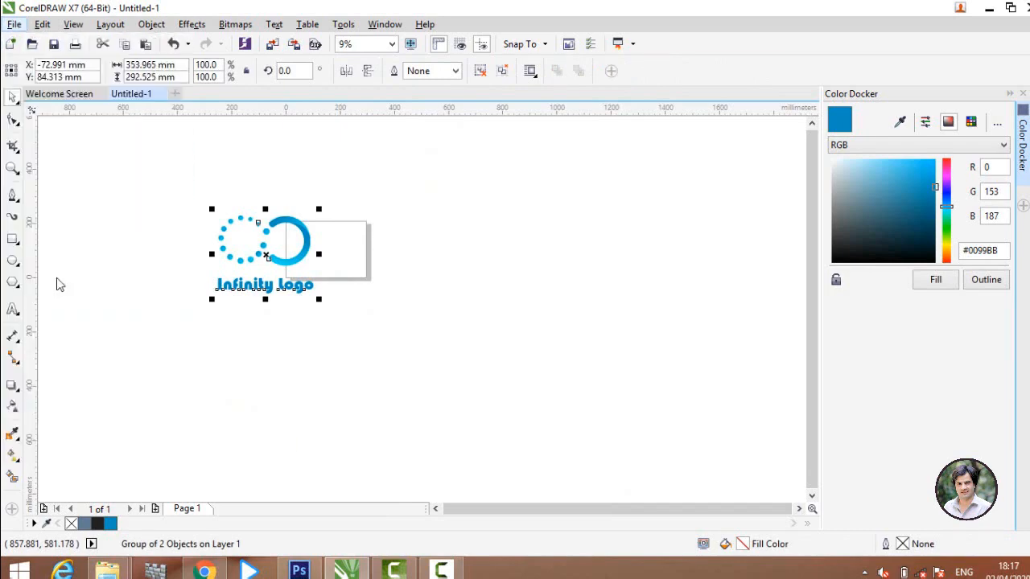
click(345, 164)
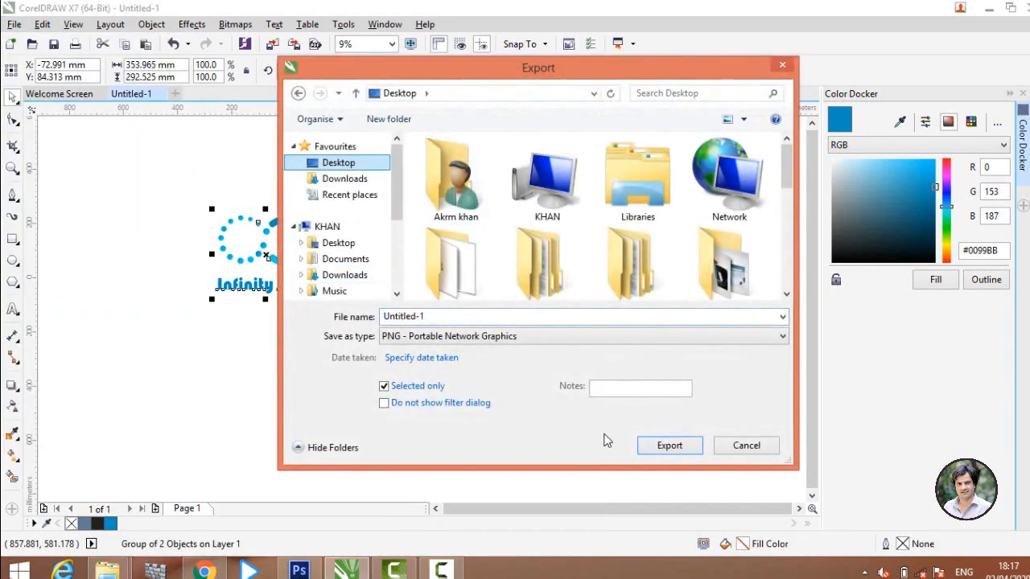
click(674, 455)
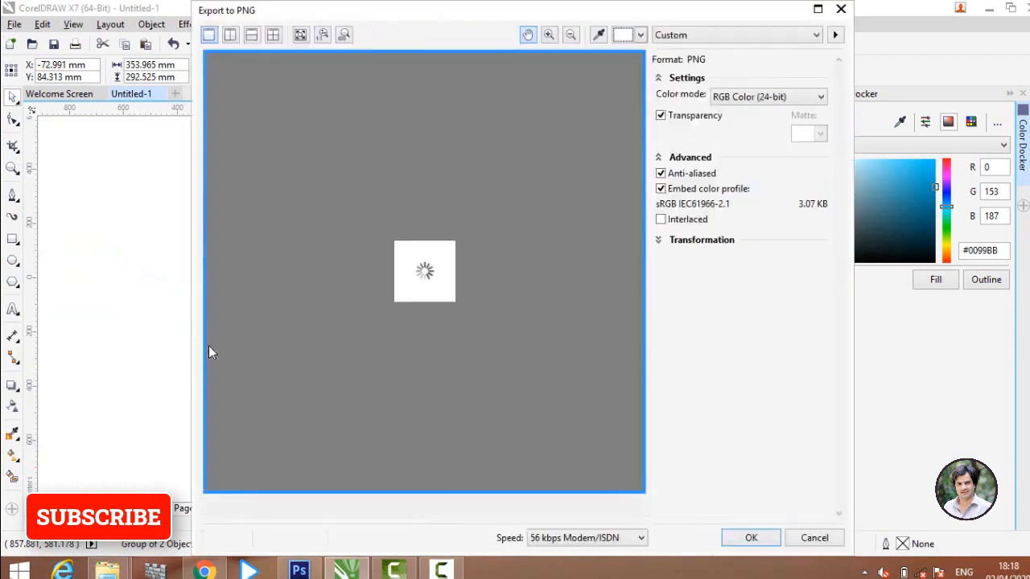
click(749, 539)
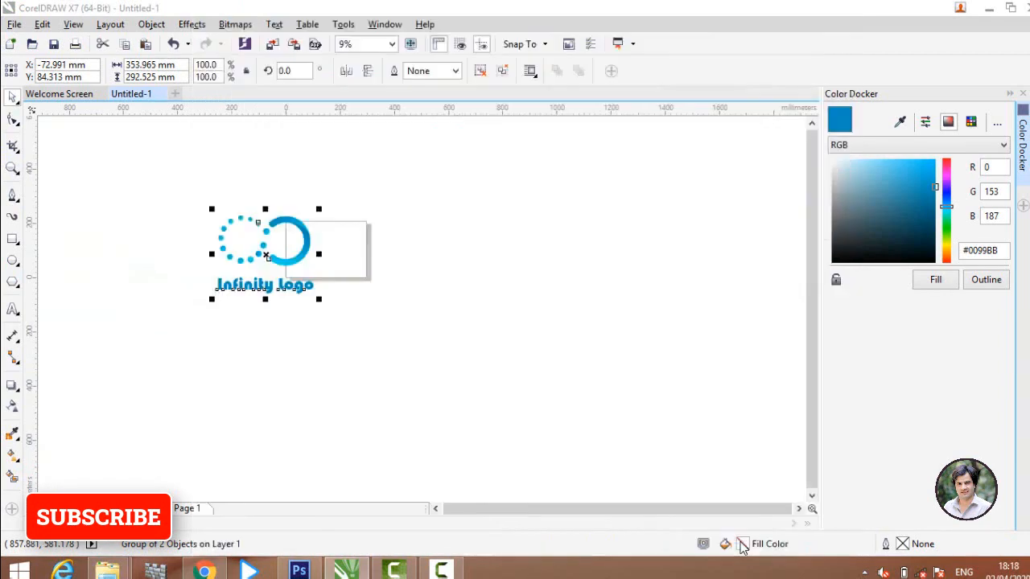
- Open the "Realistic 3D Logo Mockup - Cloud Clinic" PSD from its mockup folder in Photoshop
click(991, 8)
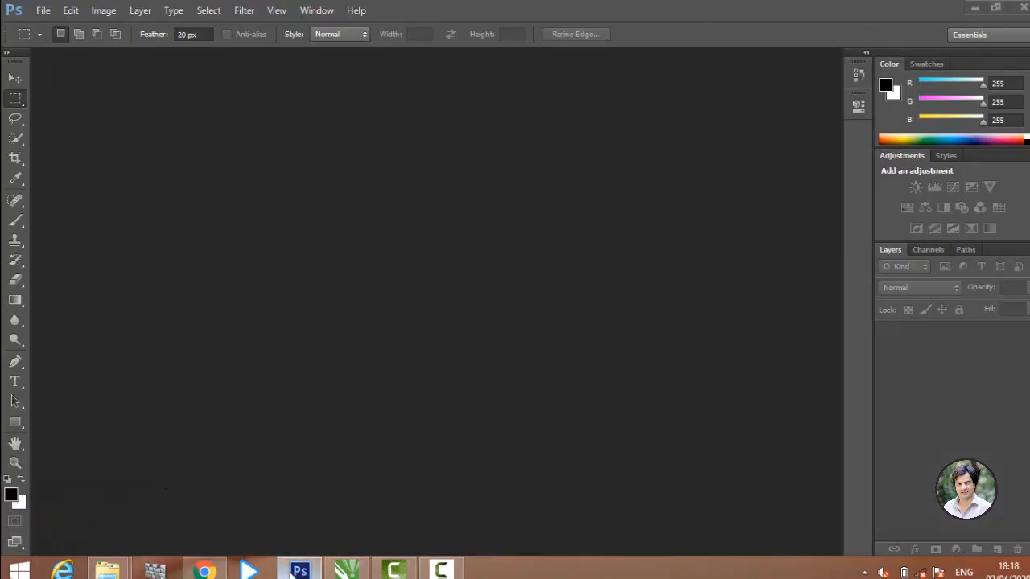
click(293, 571)
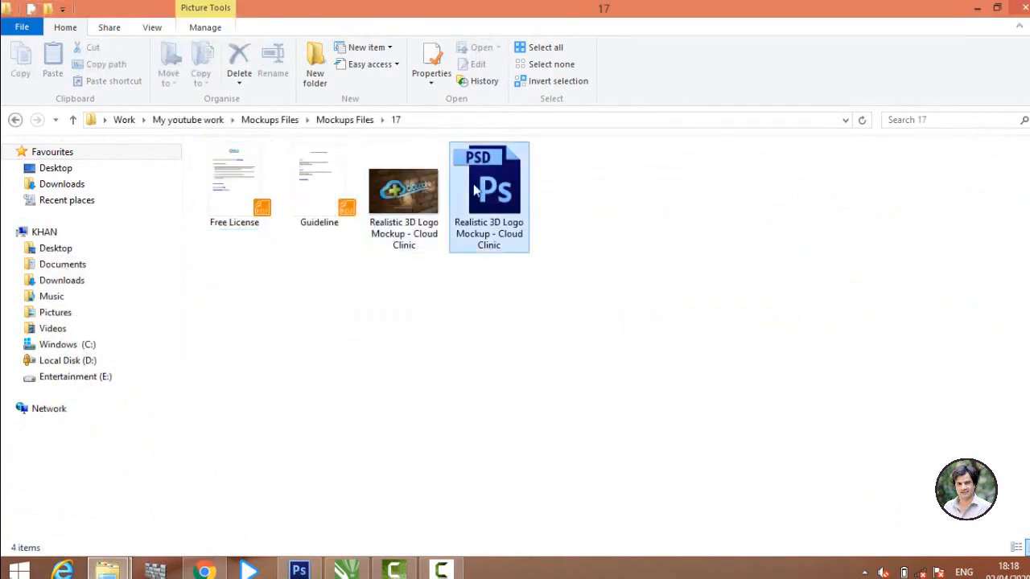
drag(487, 196, 443, 314)
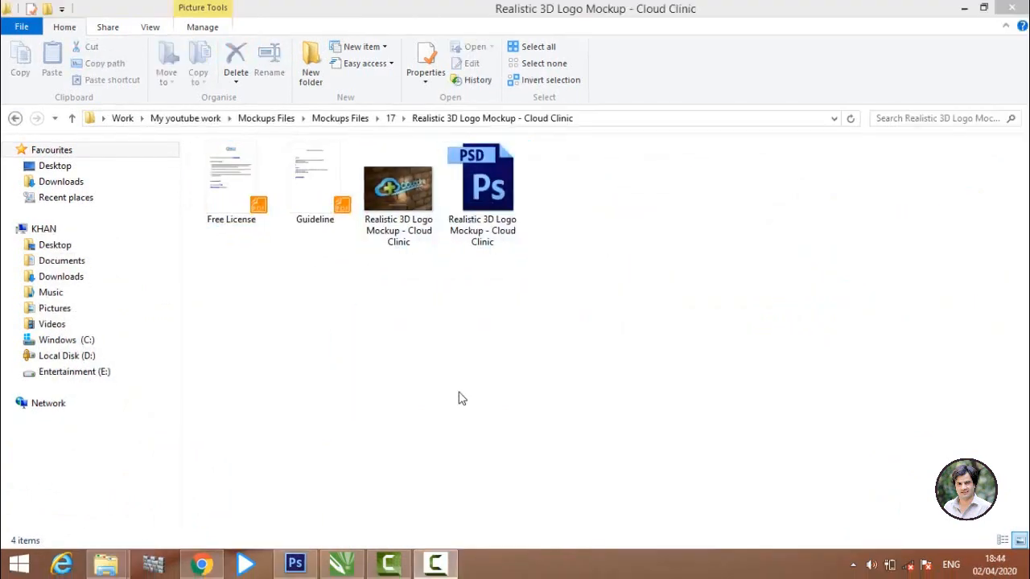
drag(474, 201, 456, 332)
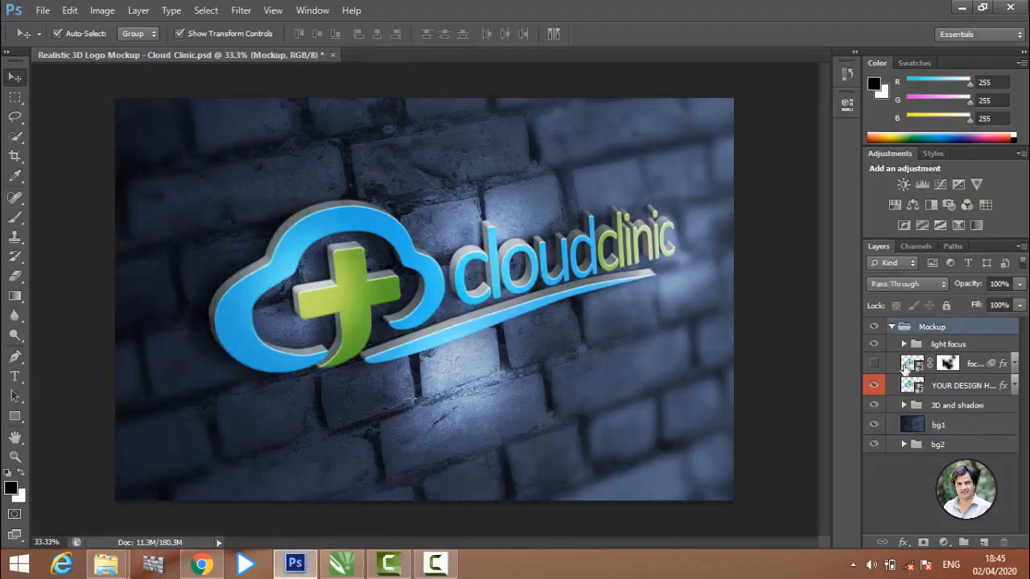
- Open the contents of the focus blur layer's smart object for editing
click(907, 366)
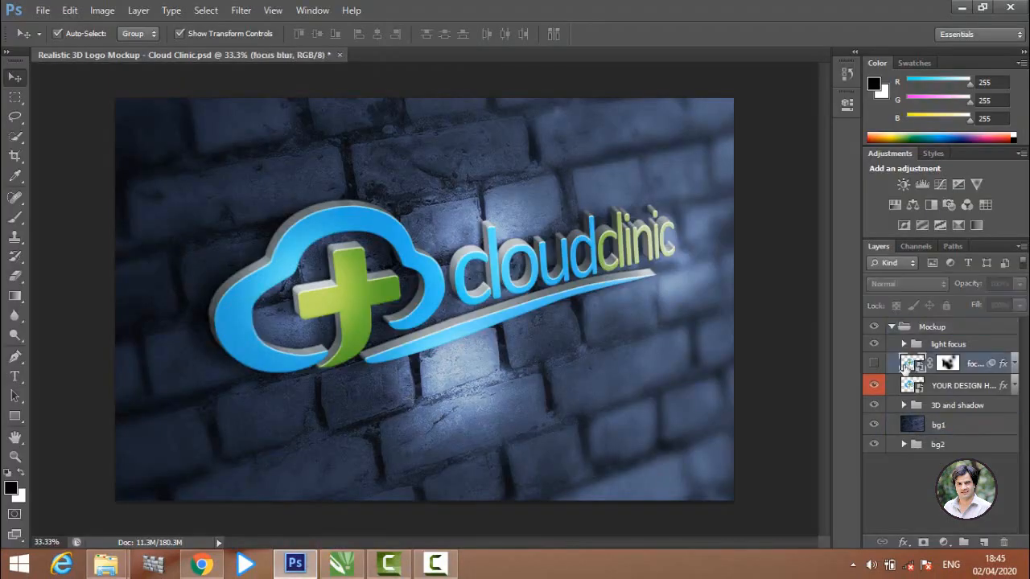
double_click(907, 367)
click(529, 246)
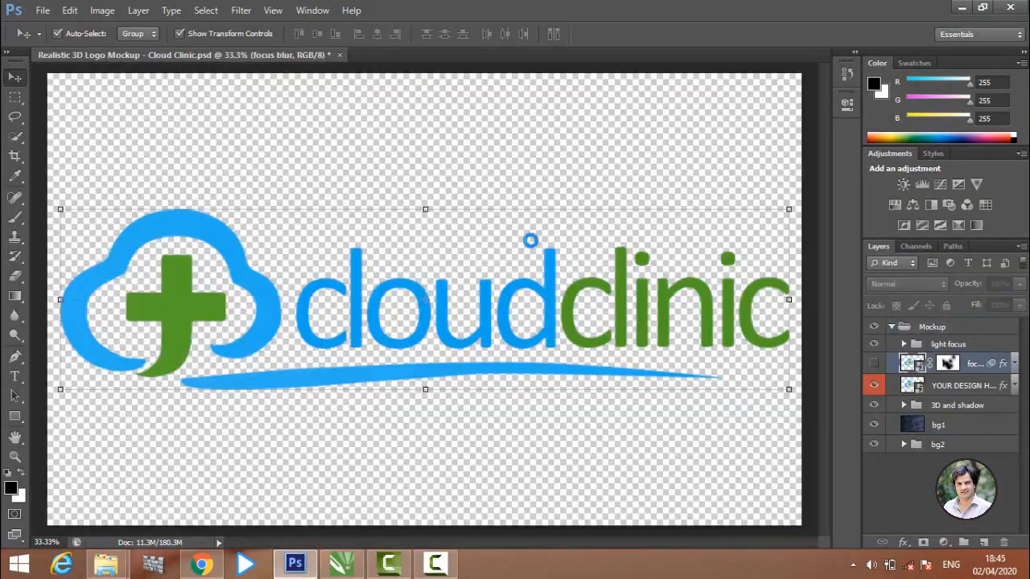
- Place the exported Untitled-1 PNG from the desktop into LOGO21.psb, scaled to about 46% width and 42% height, over the cloud symbol's side
click(957, 6)
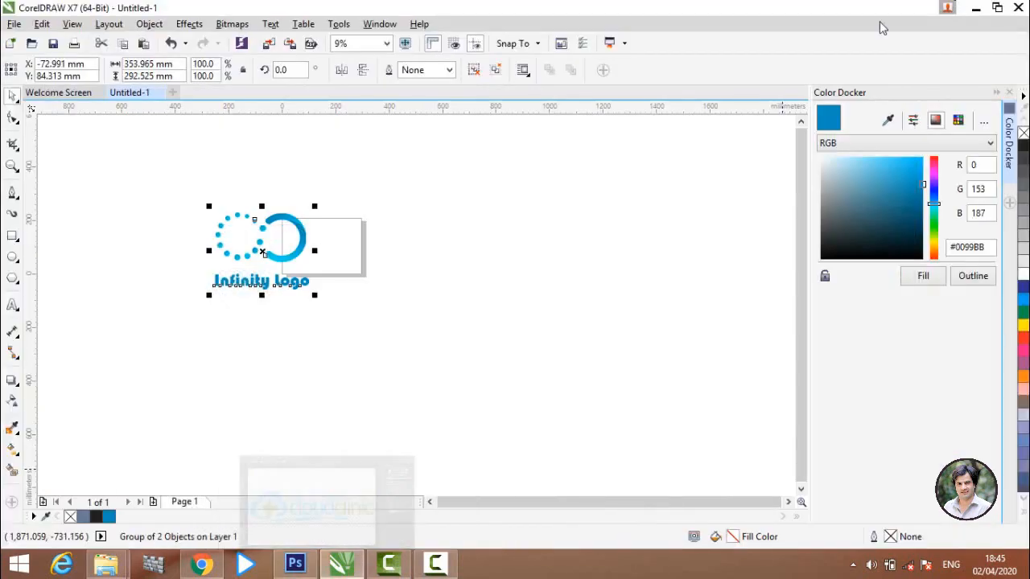
click(978, 6)
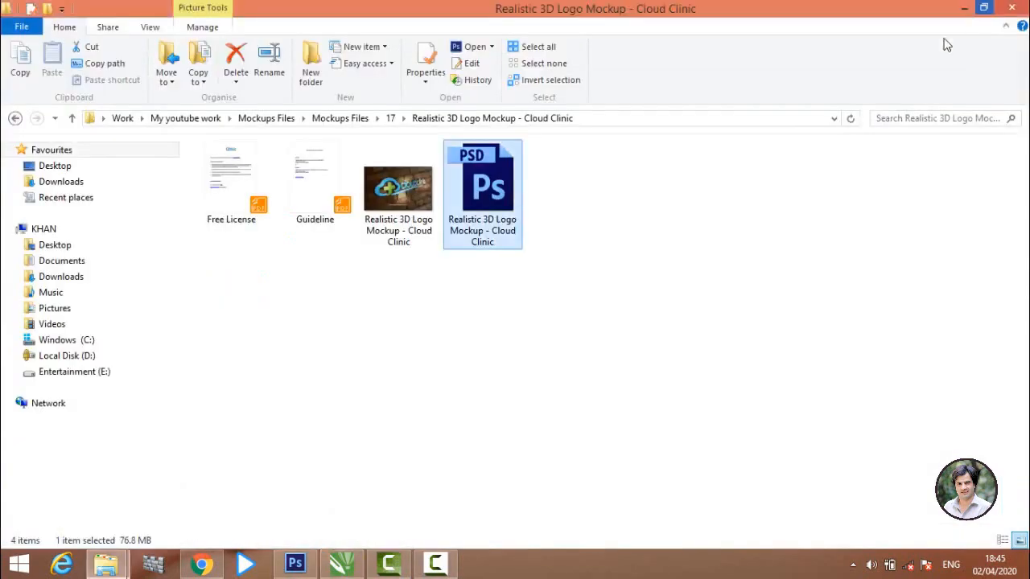
click(964, 8)
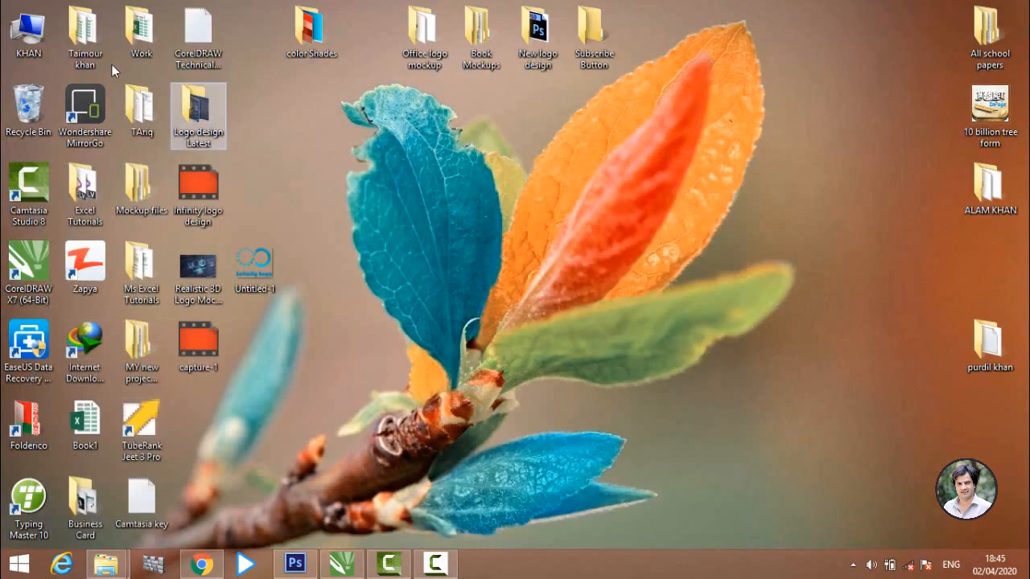
click(298, 563)
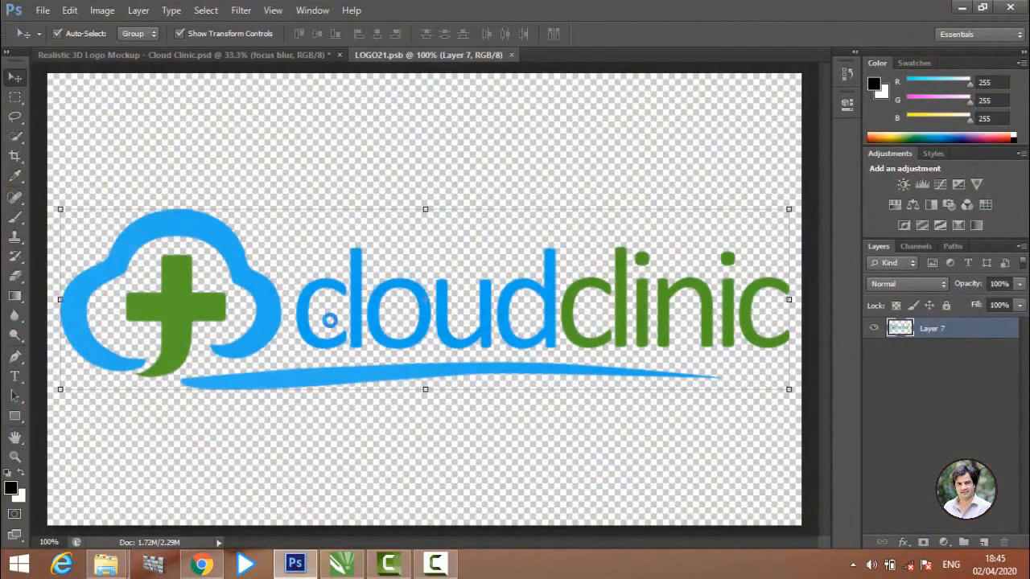
key(ctrl+v)
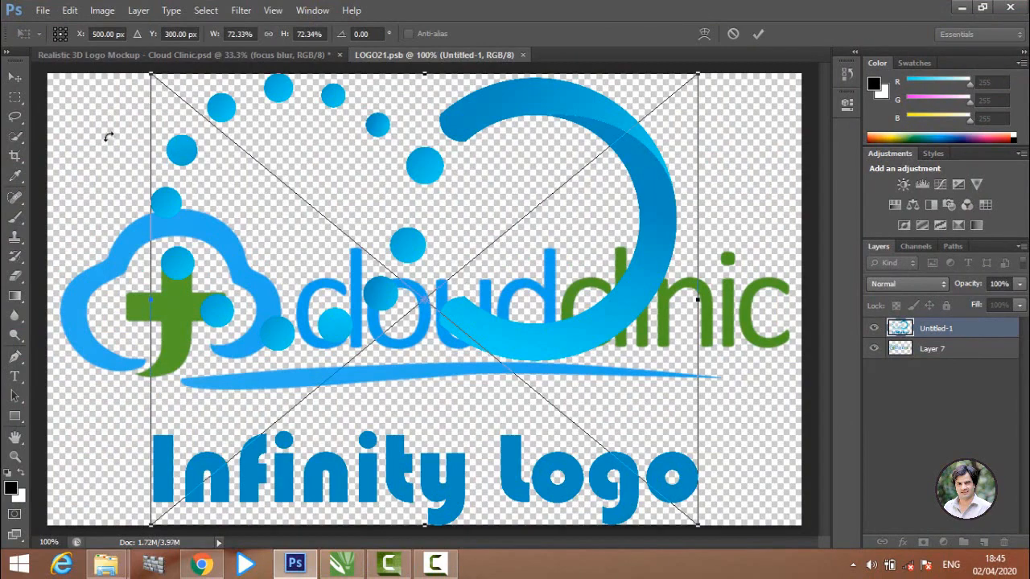
drag(156, 78, 349, 261)
drag(462, 312, 252, 238)
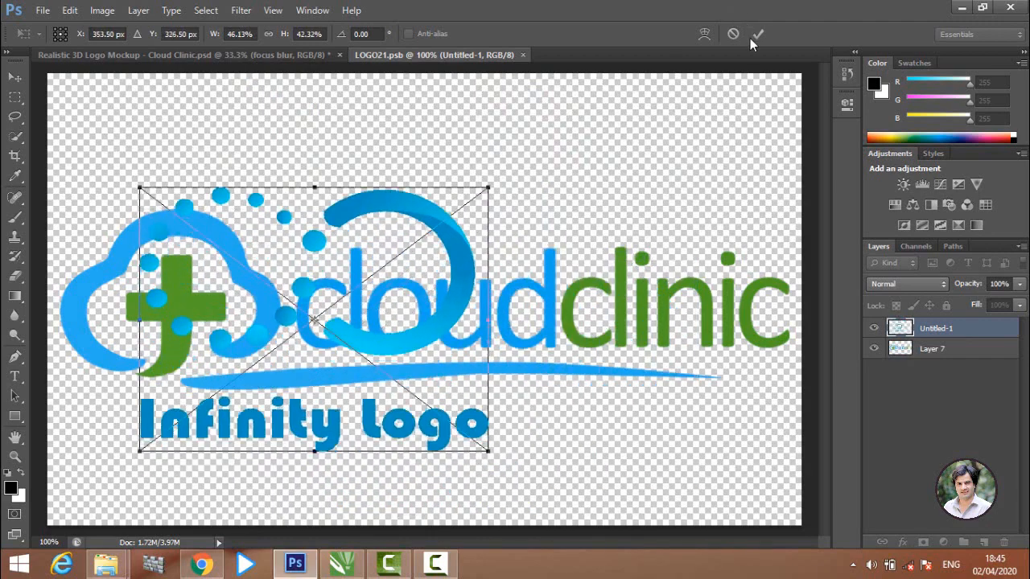
- Delete Layer 7 with the old cloudclinic logo, and close LOGO21.psb with its changes saved
click(933, 349)
right_click(948, 356)
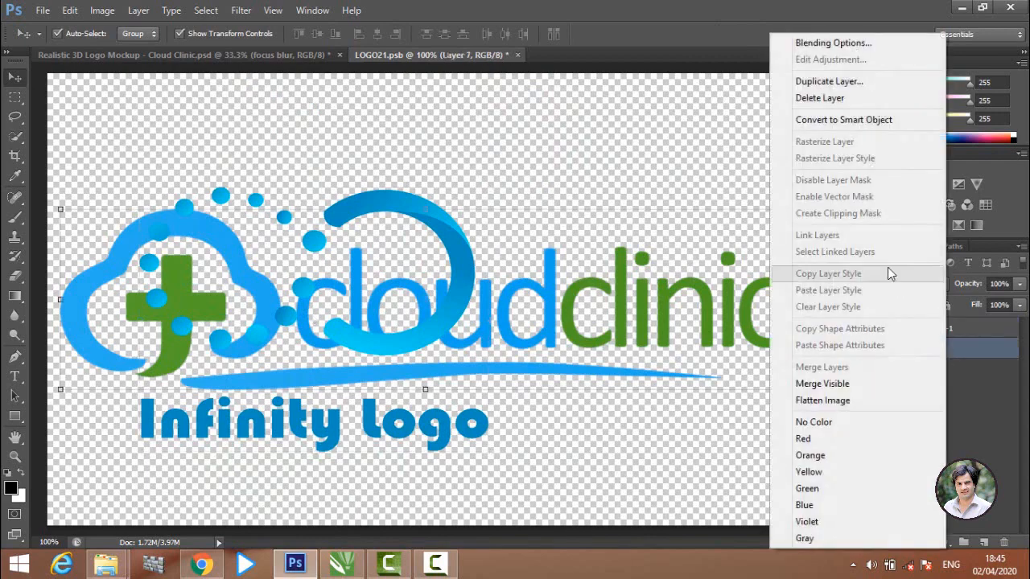
click(837, 100)
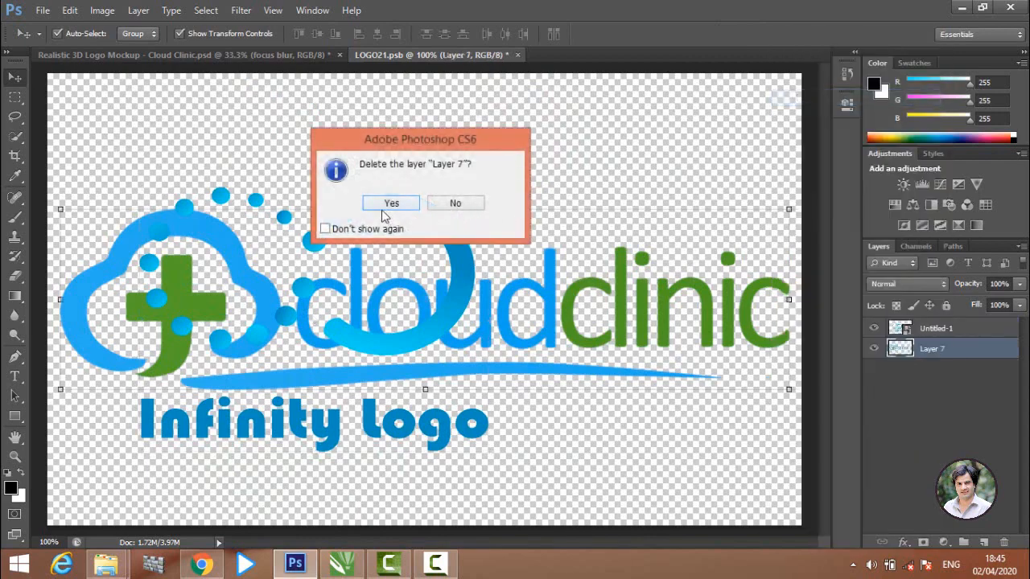
click(384, 207)
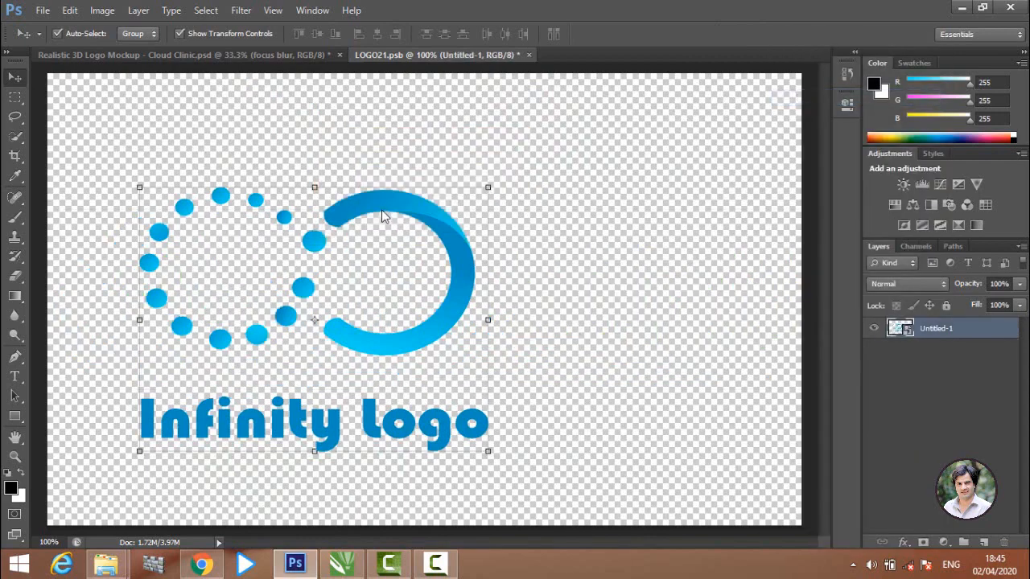
click(529, 55)
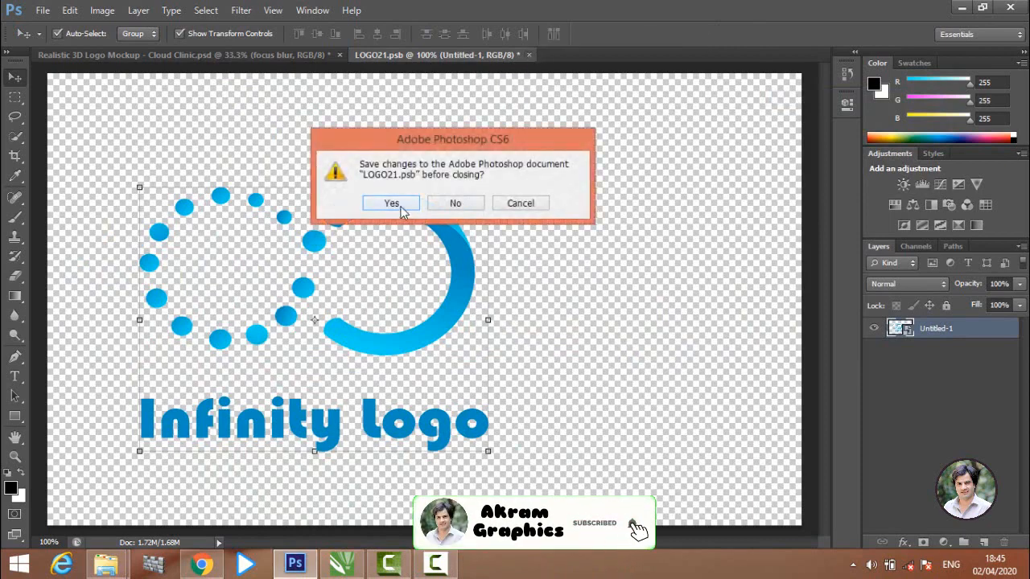
click(392, 204)
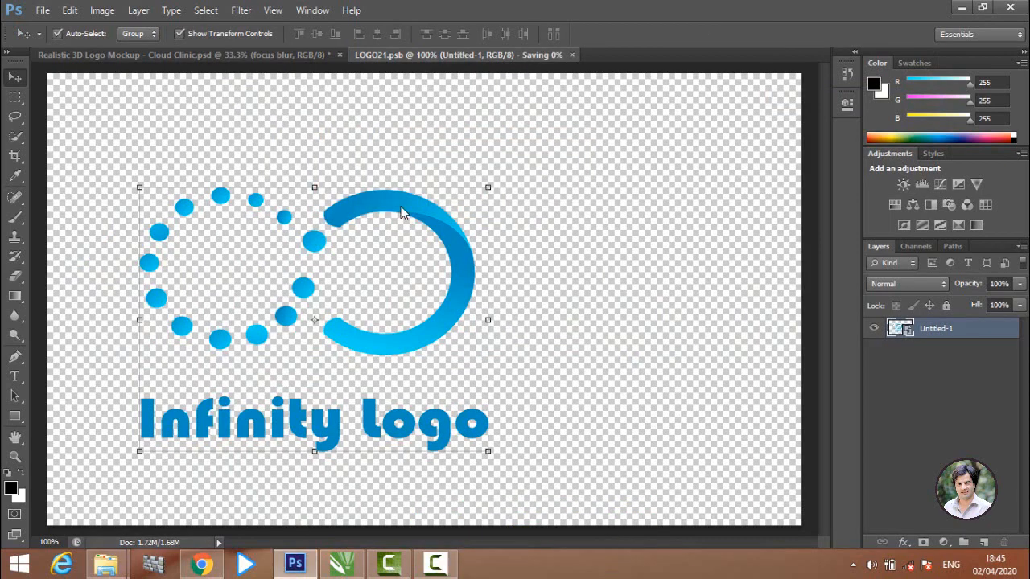